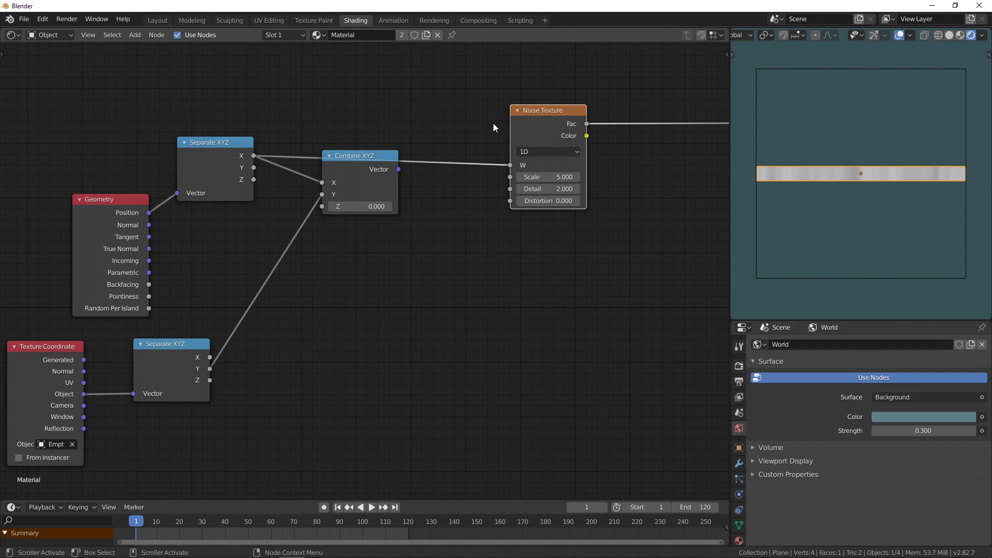
Cut the link into the Combine XYZ node's Y input from the Texture Coordinate's Separate XYZ, and set Y to 0
scroll(441, 249, down, 1)
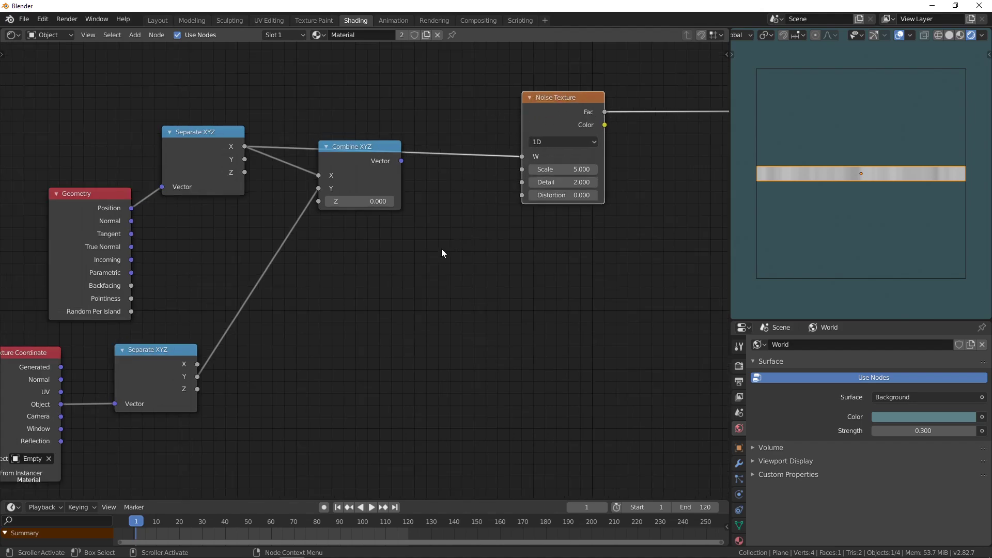
scroll(433, 227, down, 1)
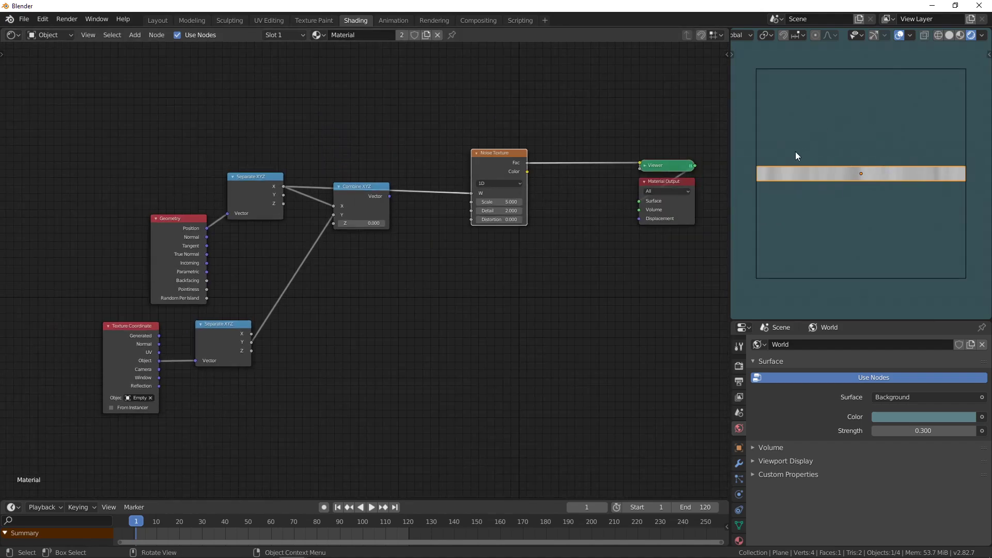
scroll(838, 186, up, 3)
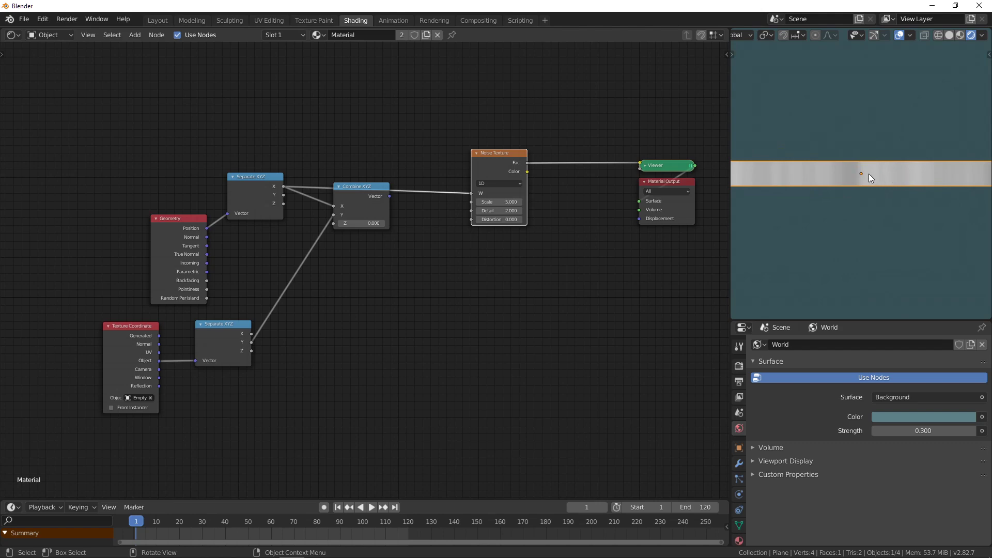
scroll(813, 177, down, 3)
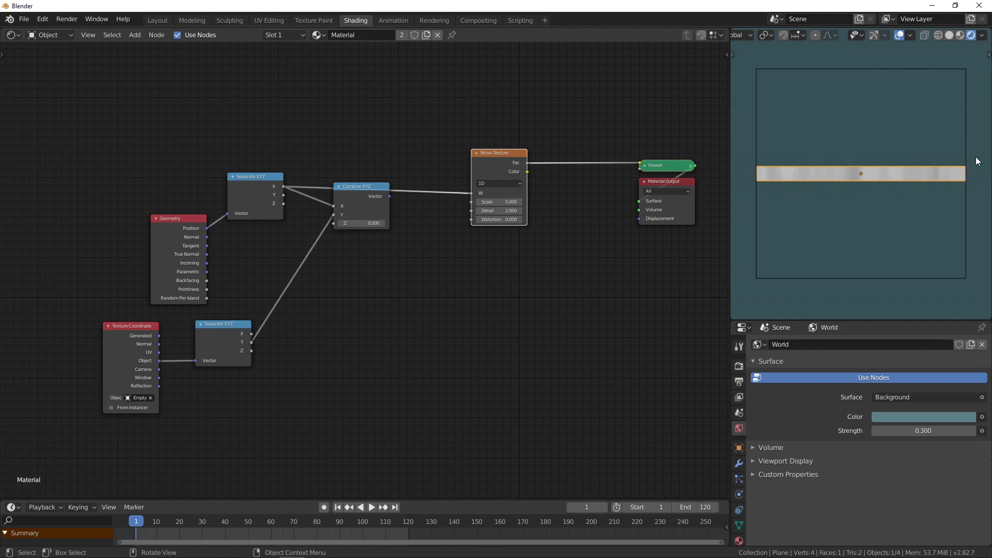
scroll(574, 279, up, 3)
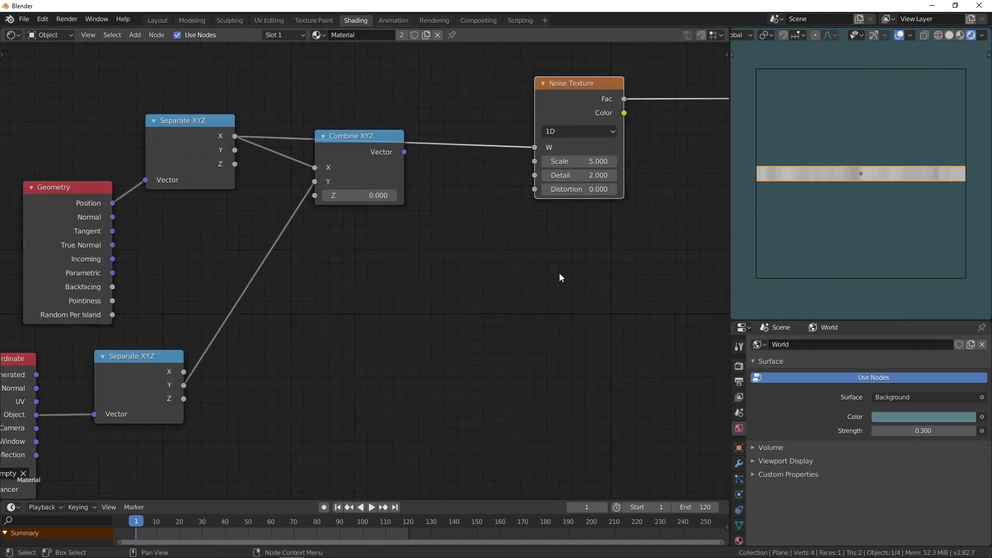
ctrl+right_drag(233, 238, 278, 263)
scroll(362, 262, up, 1)
scroll(389, 277, up, 2)
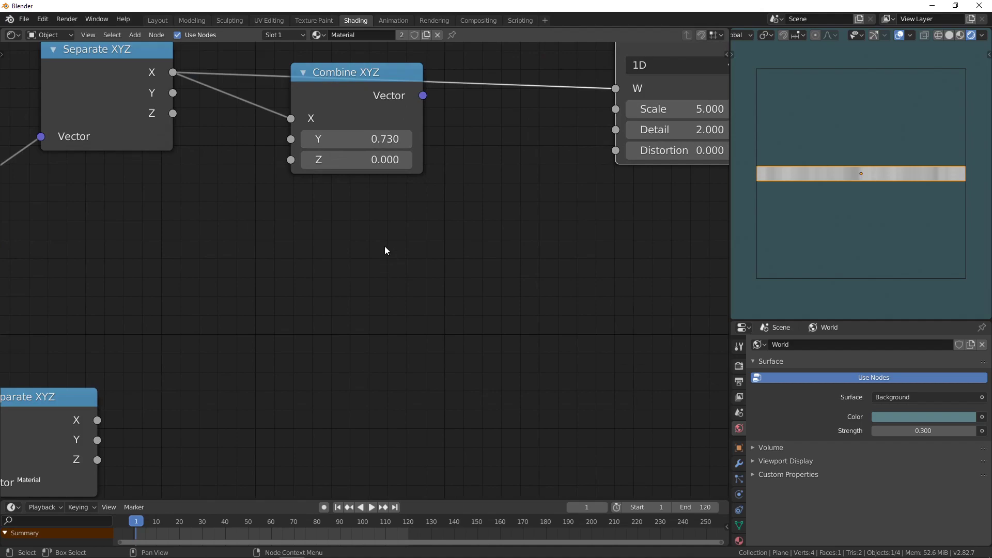
scroll(386, 254, down, 3)
click(355, 188)
text(0)
key(Return)
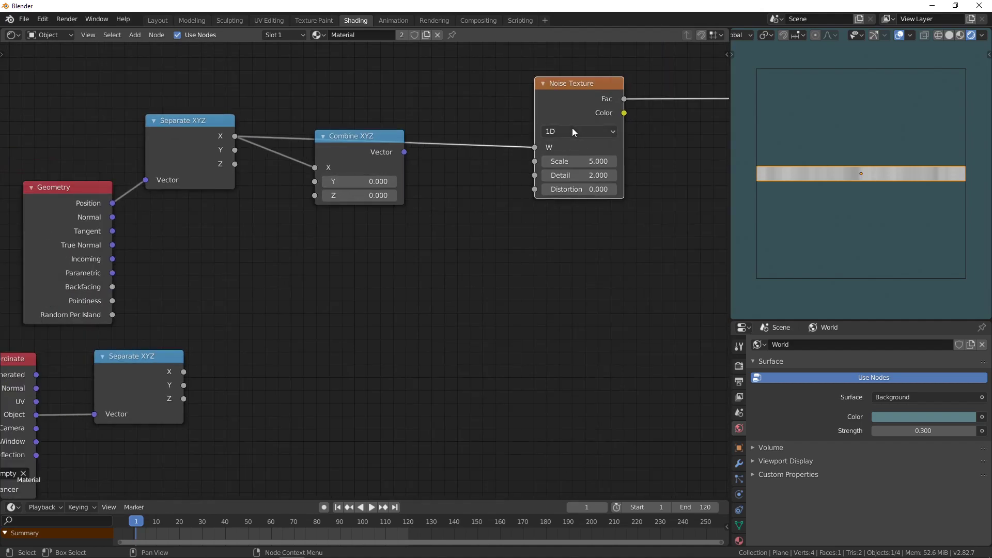
Try a Y value of 9.2 and a Z value of 11.6 on the Combine XYZ node, and reset both to 0
drag(357, 182, 394, 182)
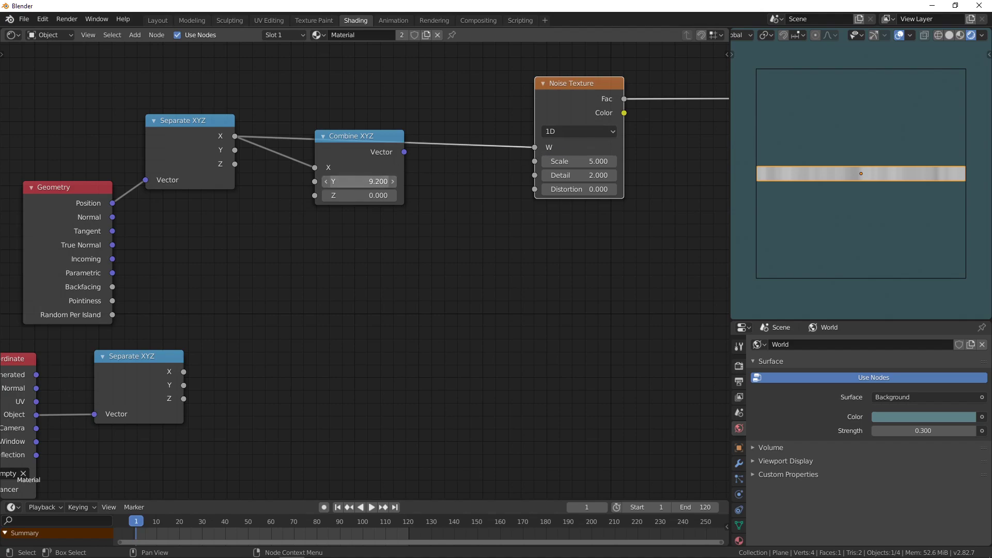
click(357, 182)
text(0)
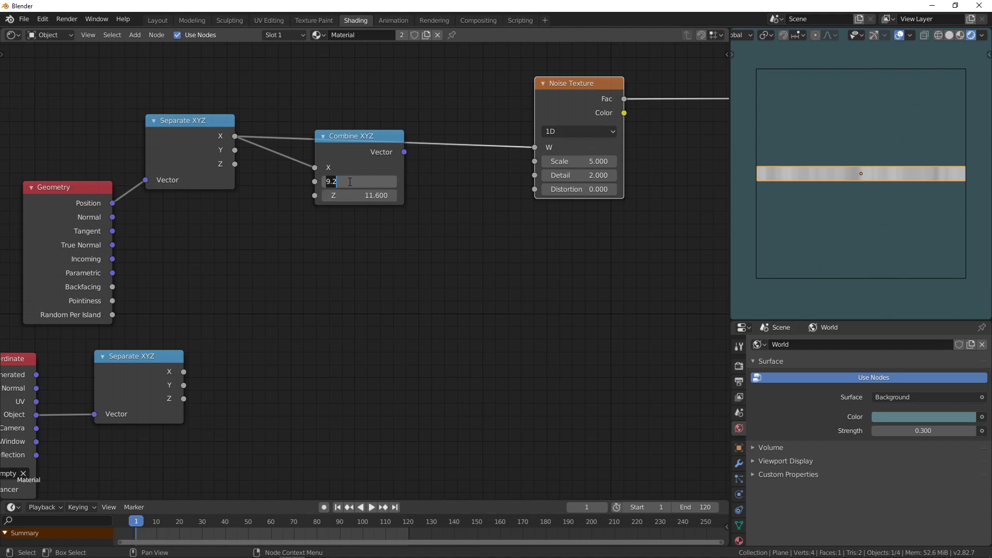
key(Return)
drag(365, 195, 362, 196)
click(362, 195)
text(0)
key(Return)
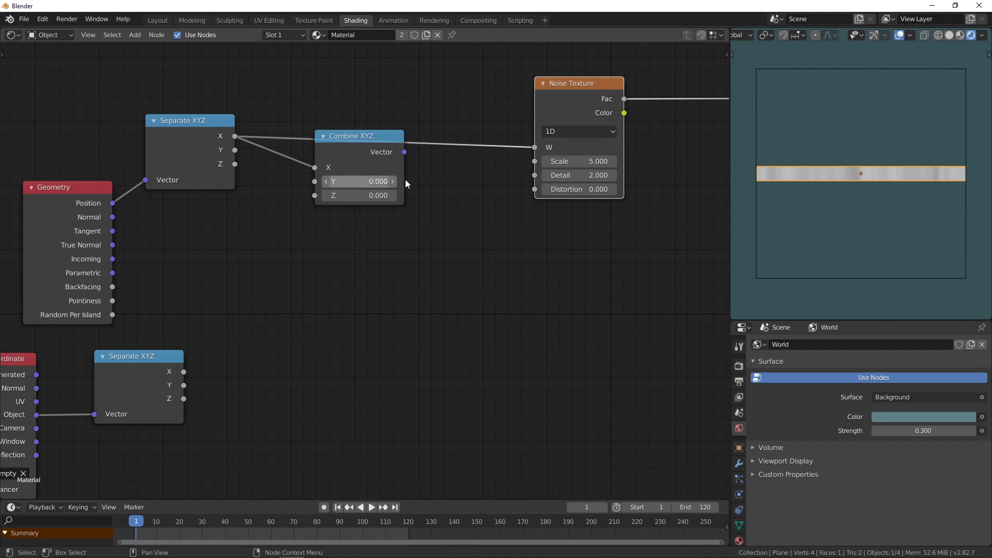
Switch the Noise Texture to 2D and inspect the noise pattern on the plane
click(554, 131)
click(559, 161)
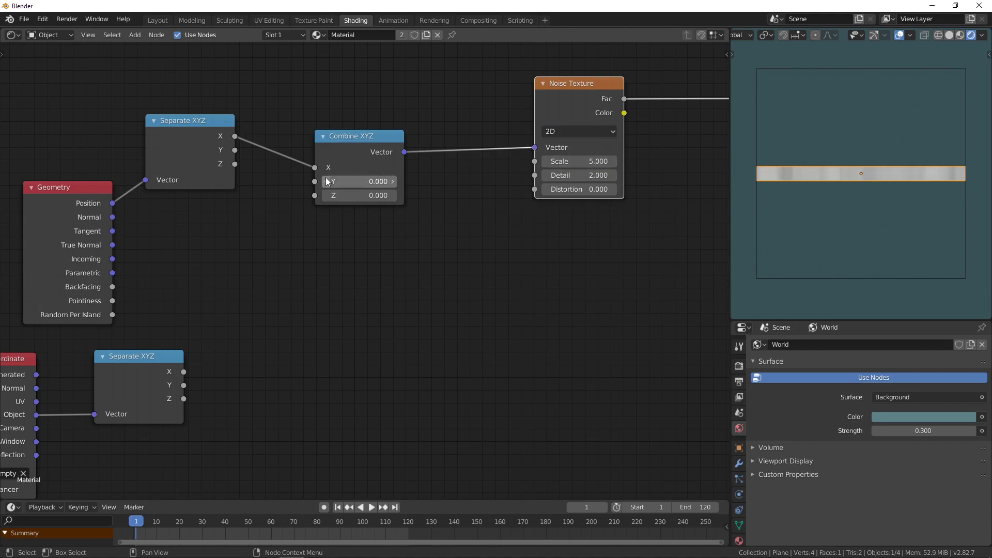
scroll(900, 149, up, 4)
scroll(891, 160, down, 4)
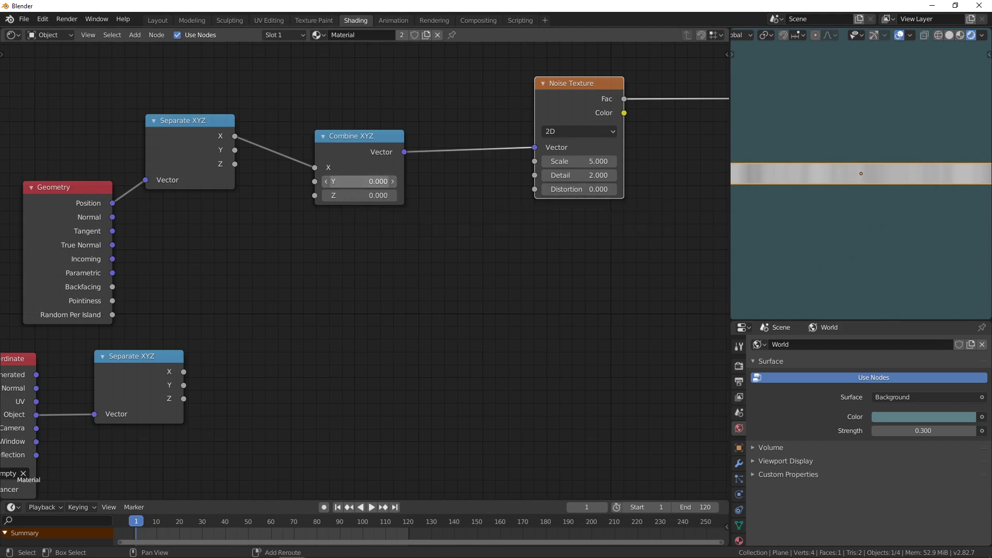
Try a Y value of 1.48 on the Combine XYZ node with the 2D noise, and reset it to 0
mouse_move(363, 182)
mouse_down()
mouse_move(435, 182)
mouse_move(359, 184)
mouse_up()
click(358, 183)
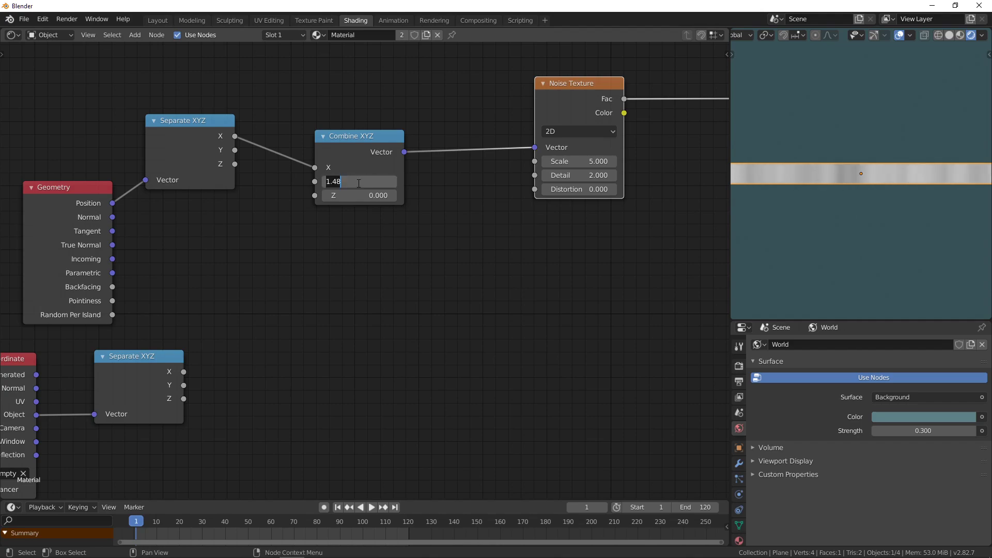
text(0)
key(Return)
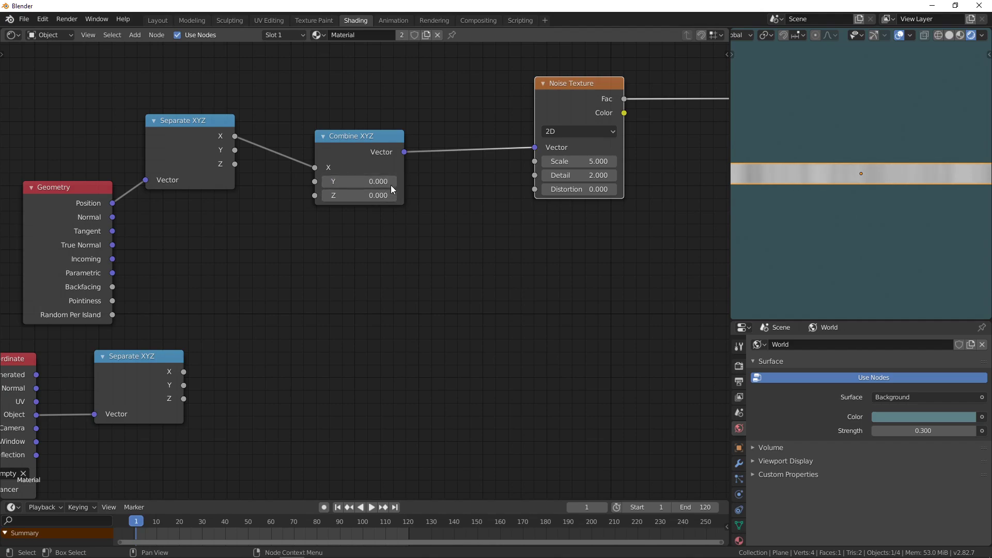
Test very small Y values on the Combine XYZ node, entering 0.0001 and 0.001
click(376, 184)
text(0.0001)
key(Return)
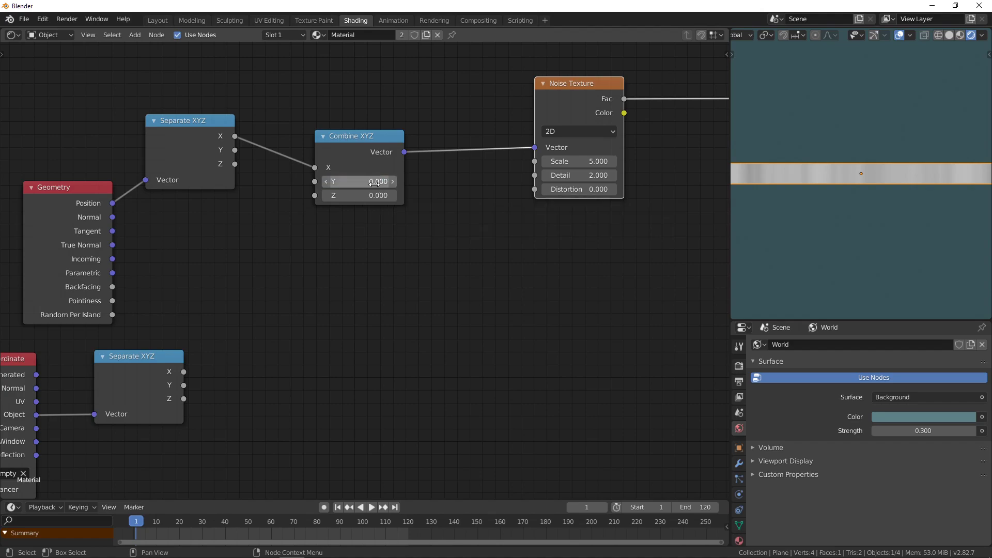
click(369, 182)
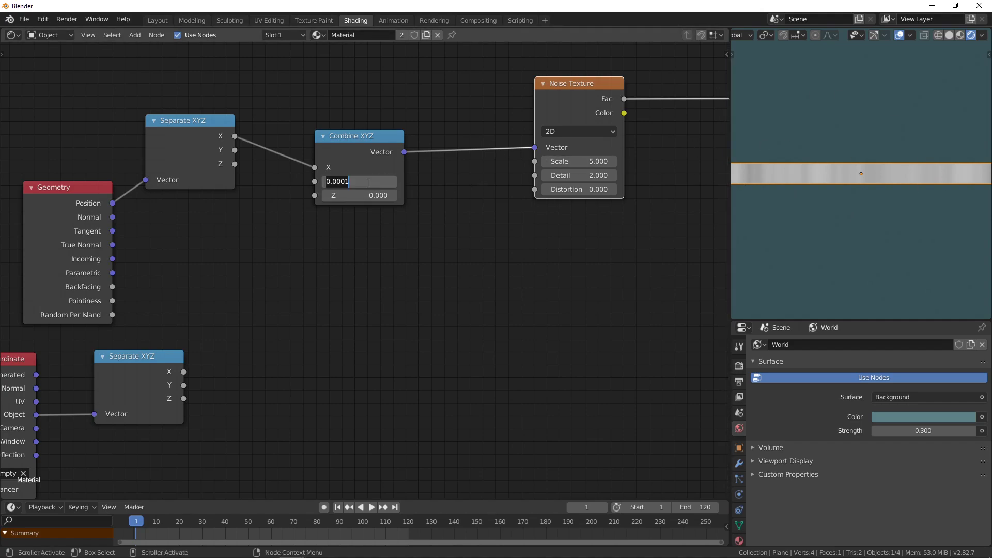
text(0.001)
key(Return)
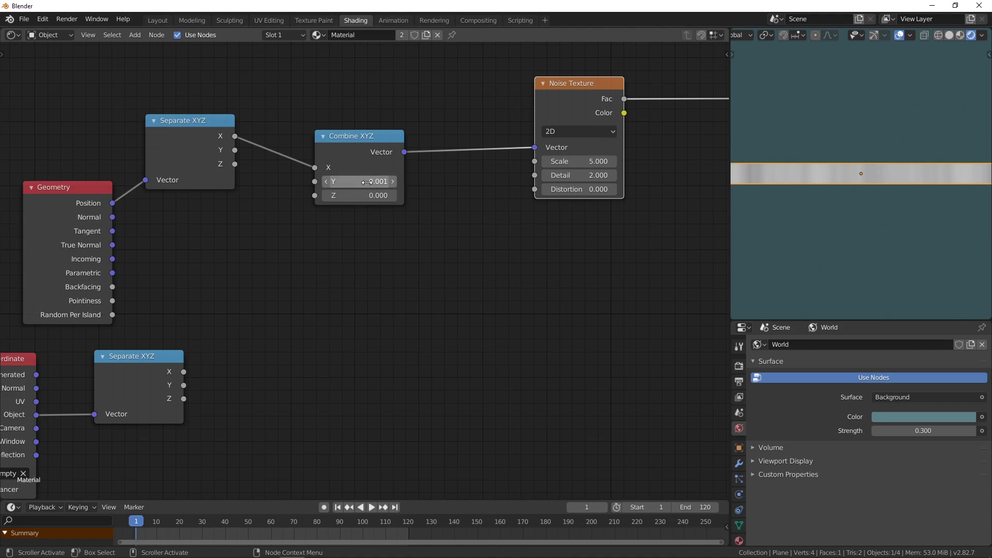
Raise the Combine XYZ node's Y to 0.921, compare the noise pattern on the plane, and return Y to 0
drag(366, 181, 455, 181)
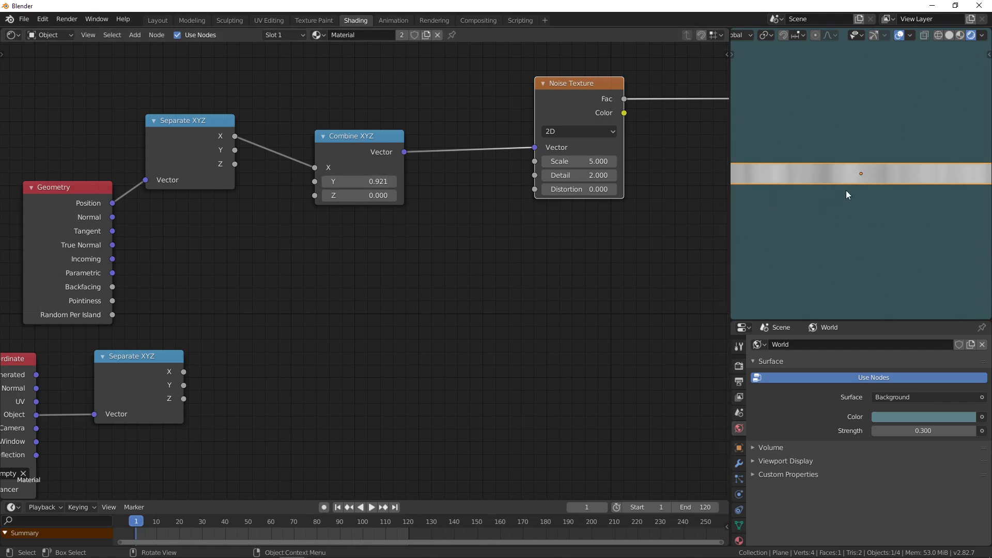
scroll(860, 181, down, 4)
scroll(860, 179, up, 4)
double_click(375, 181)
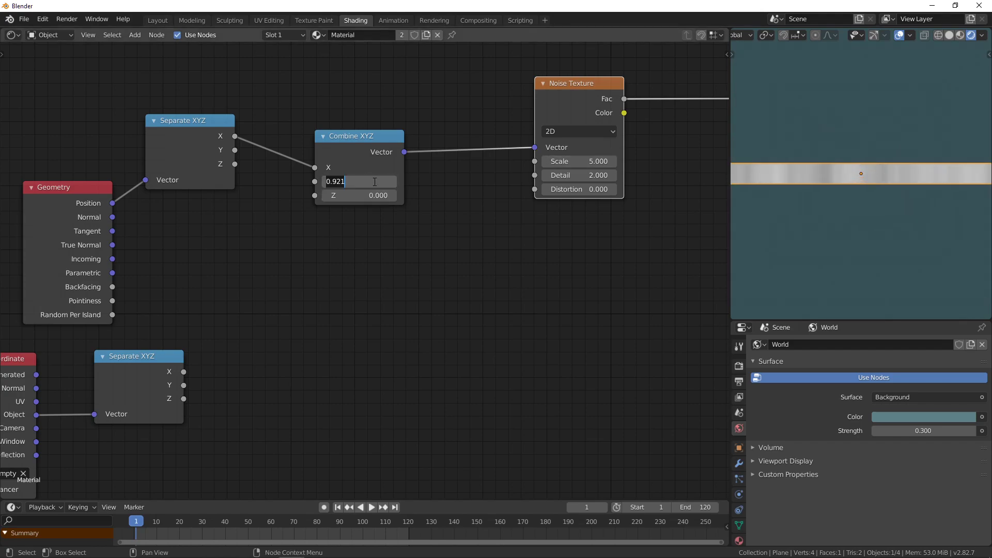
text(0)
key(Return)
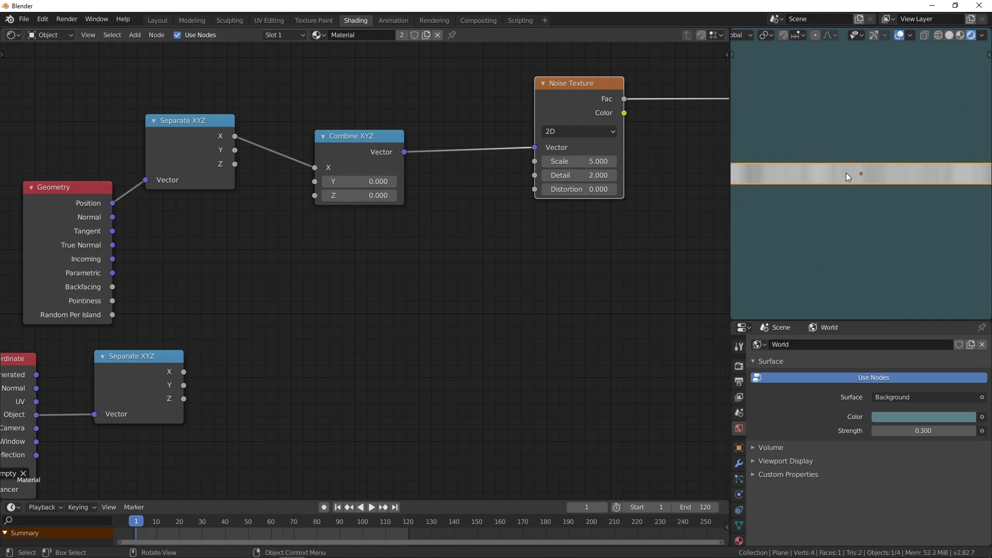
Link the Y output of the Texture Coordinate's Separate XYZ to the Combine XYZ node's Y input and inspect the plane's noise
scroll(847, 122, down, 5)
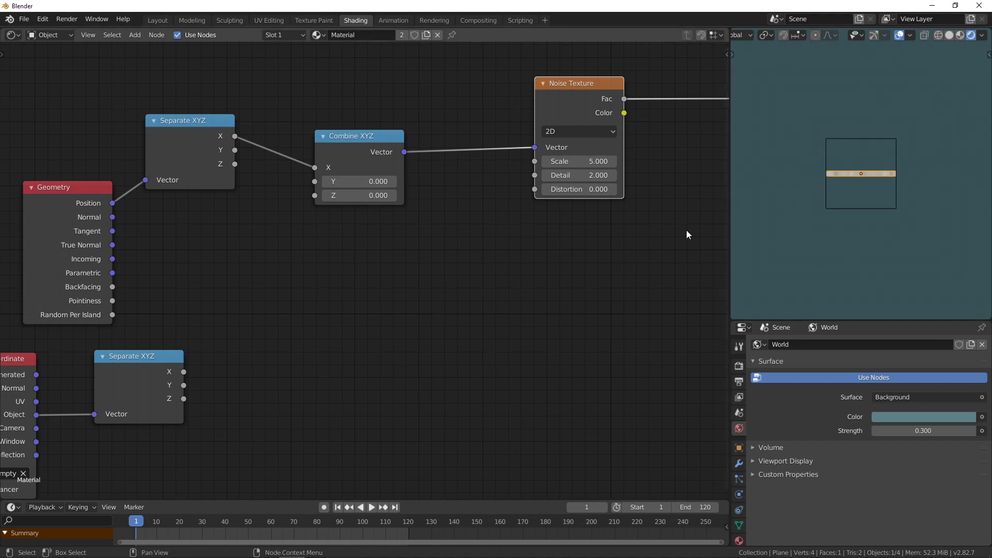
middle_drag(912, 208, 954, 158)
key(KP_7)
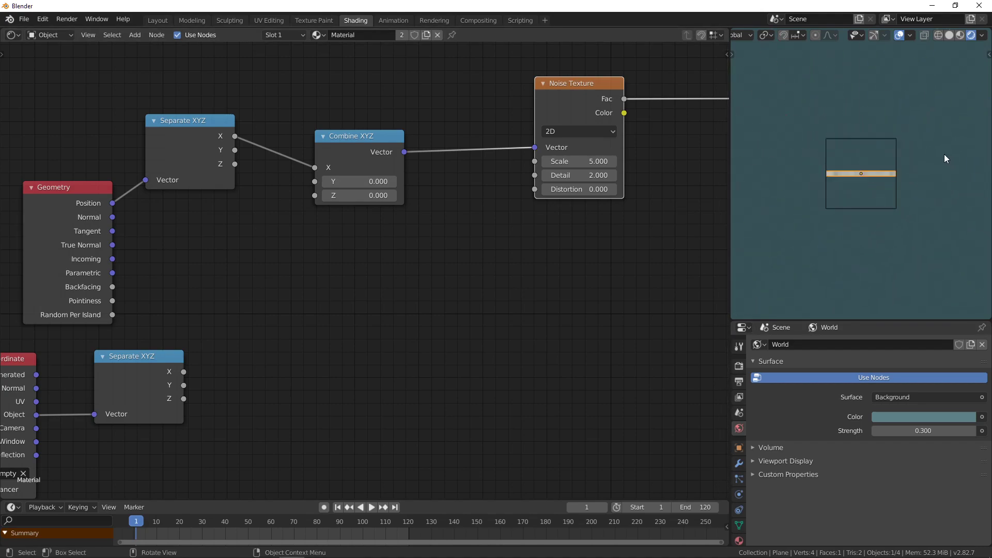
scroll(866, 227, up, 4)
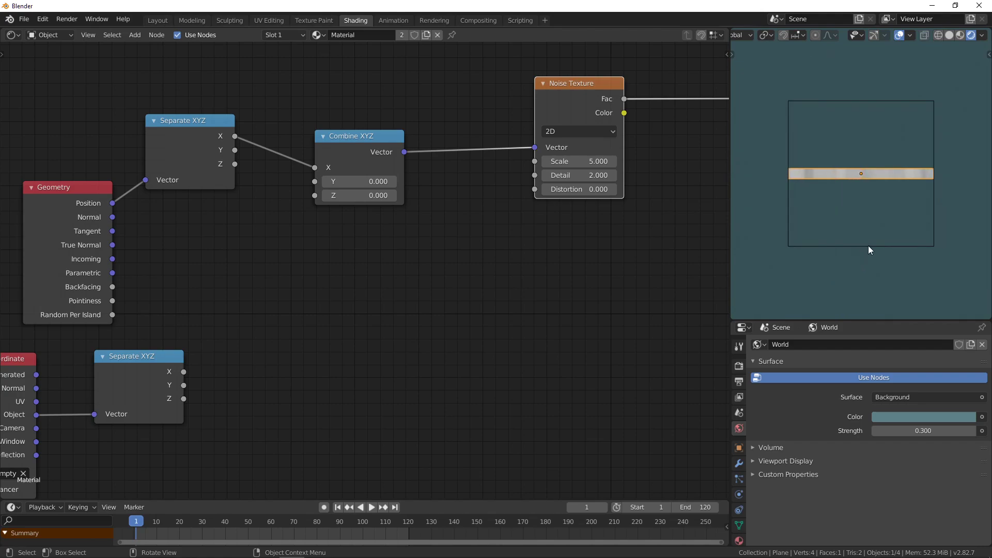
click(869, 246)
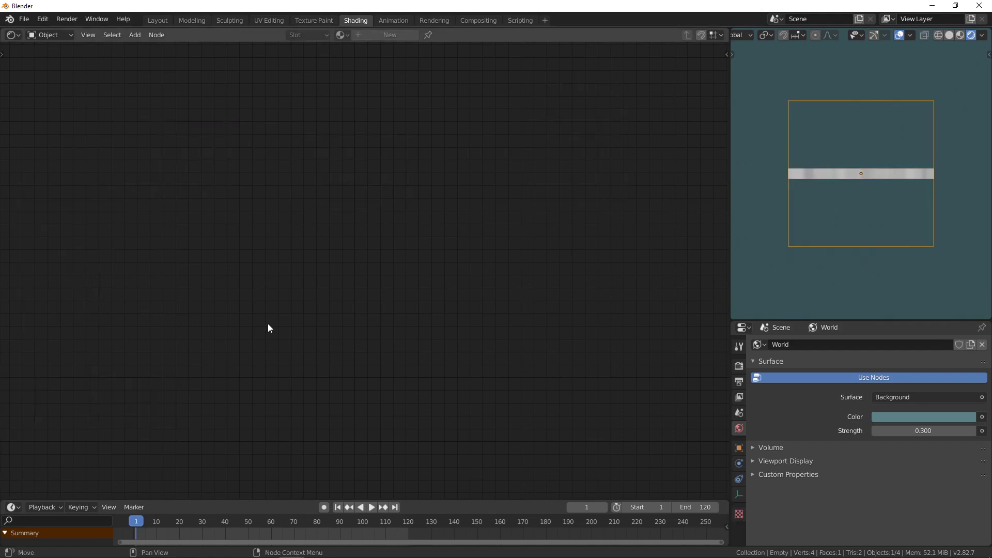
click(869, 174)
drag(183, 383, 316, 181)
scroll(781, 137, up, 4)
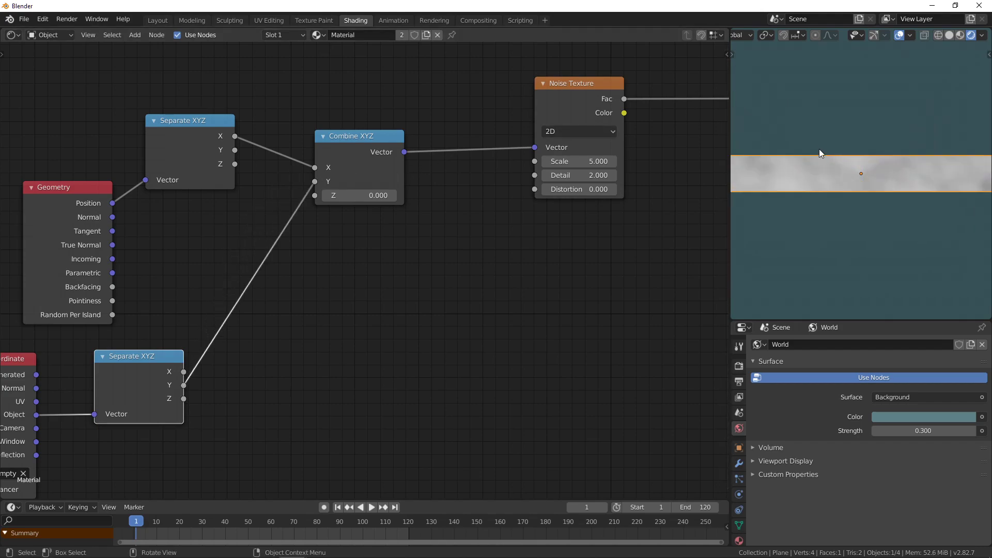
scroll(815, 141, down, 2)
key(Home)
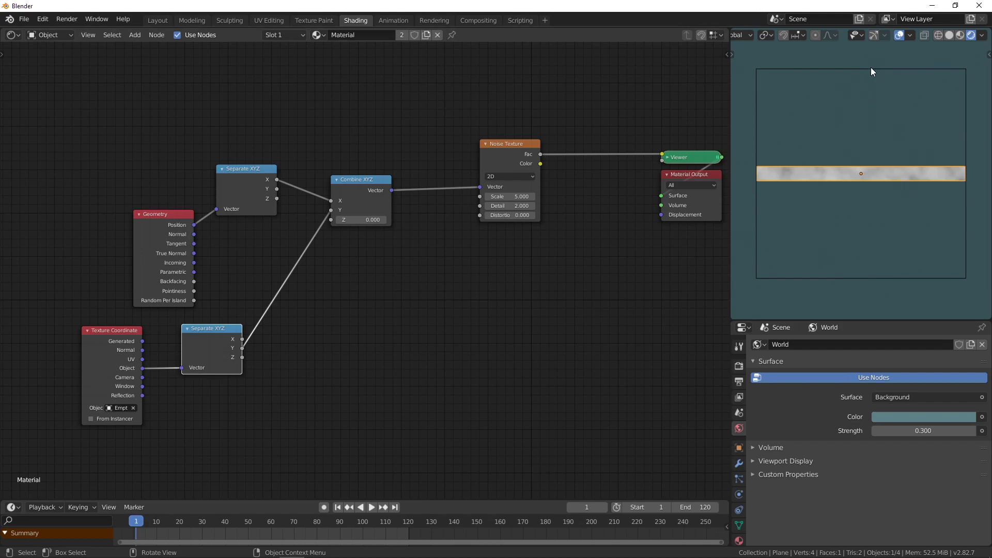
scroll(859, 166, up, 5)
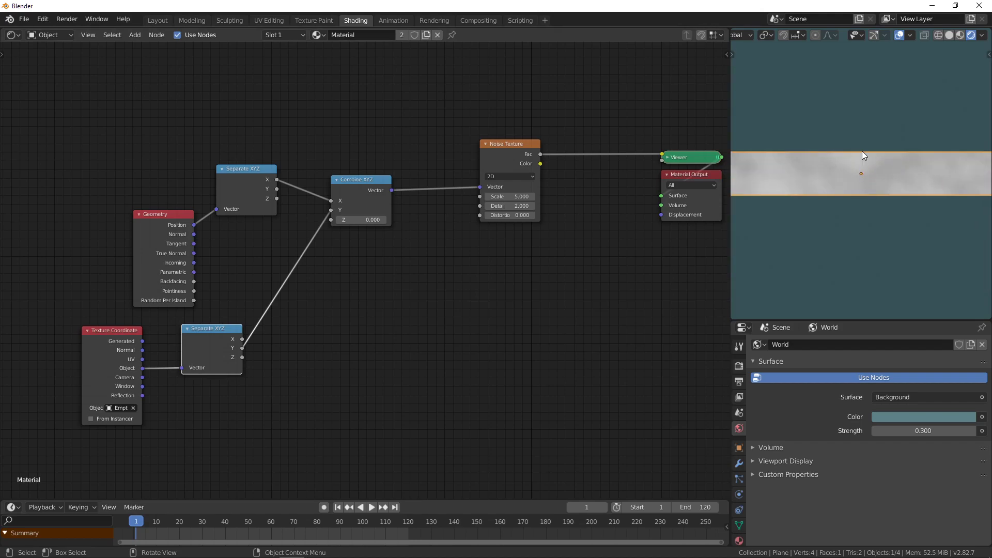
scroll(856, 170, down, 5)
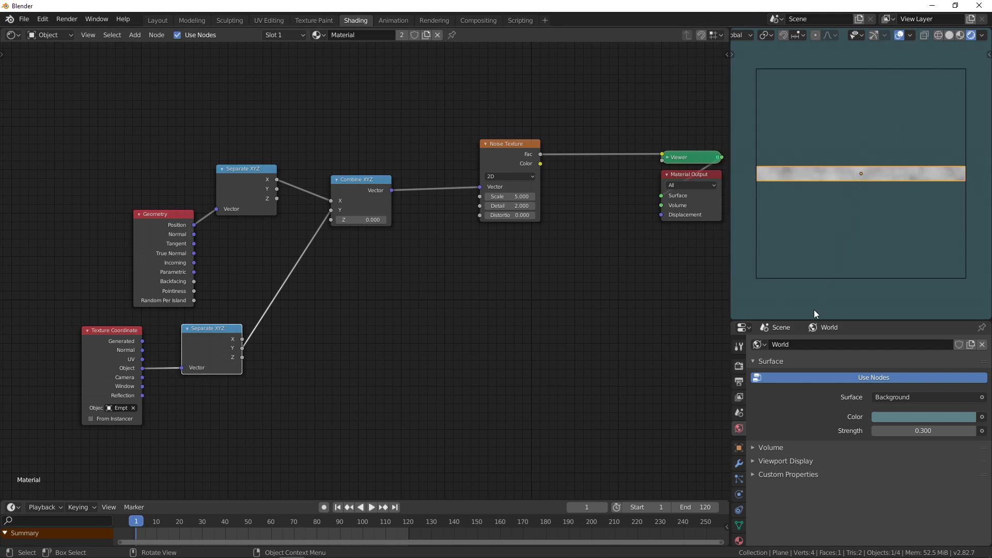
Try moving the Empty along the global X axis and along the global Y axis to preview the noise pattern's response
click(846, 279)
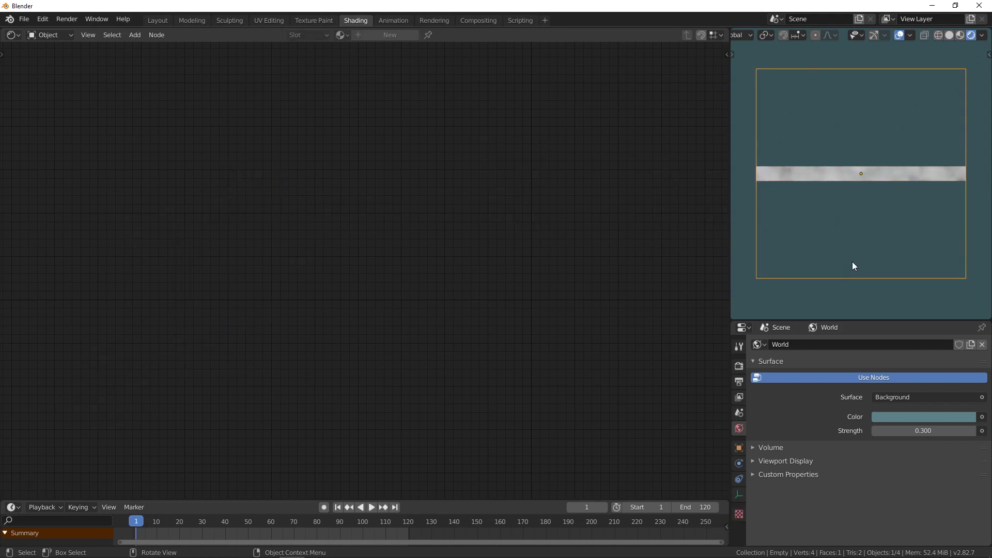
key(g)
key(x)
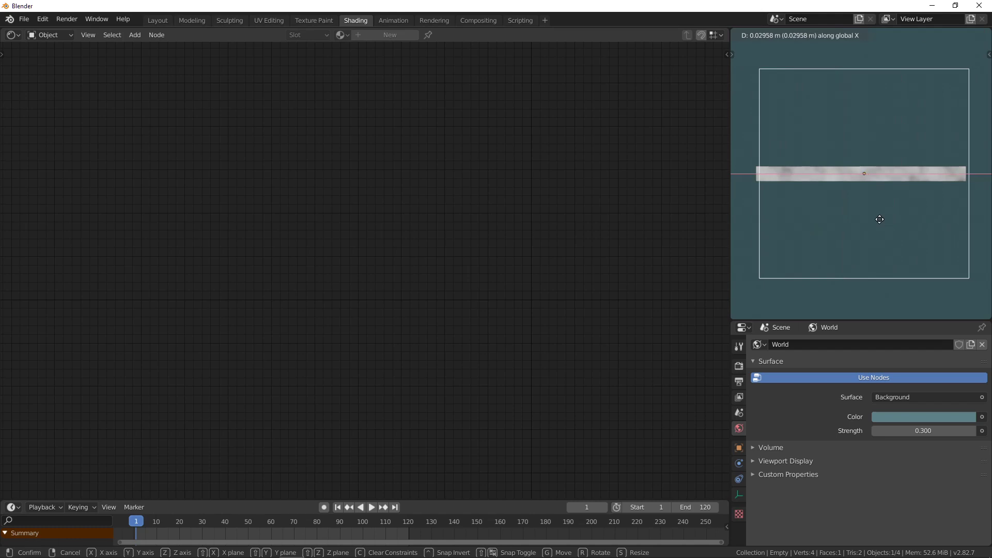
right_click(879, 224)
key(g)
key(y)
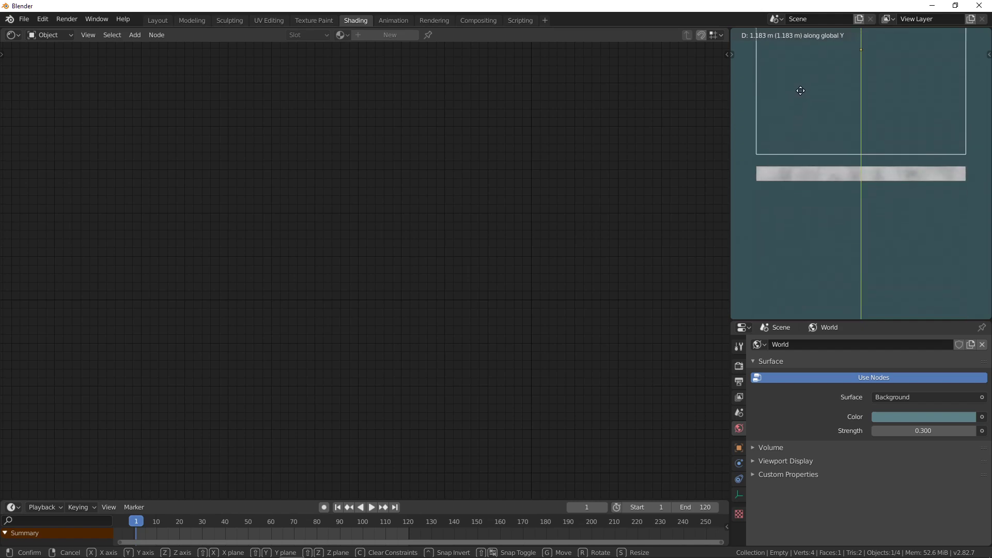
click(794, 254)
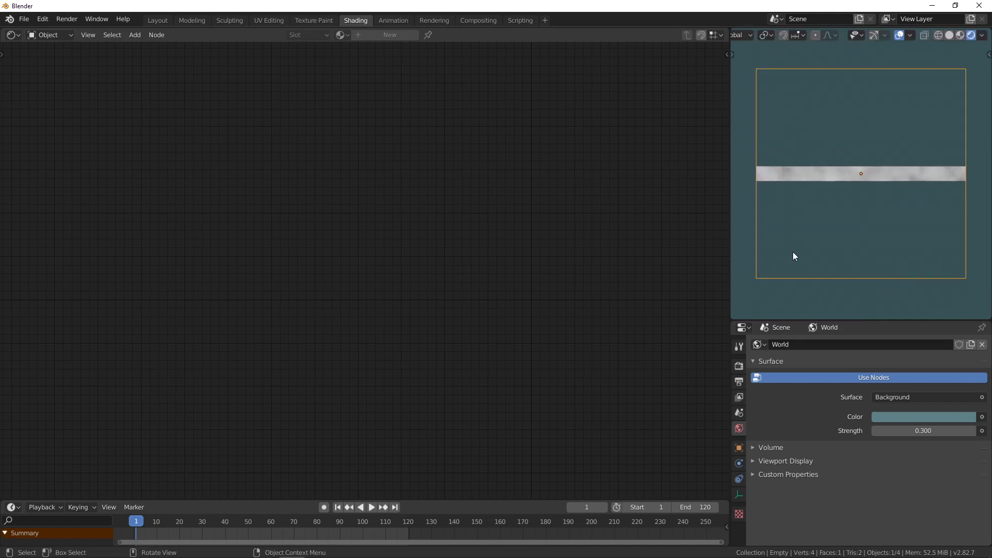
Reselect the thin textured plane to bring back its material nodes, focusing on the Combine XYZ node
click(826, 172)
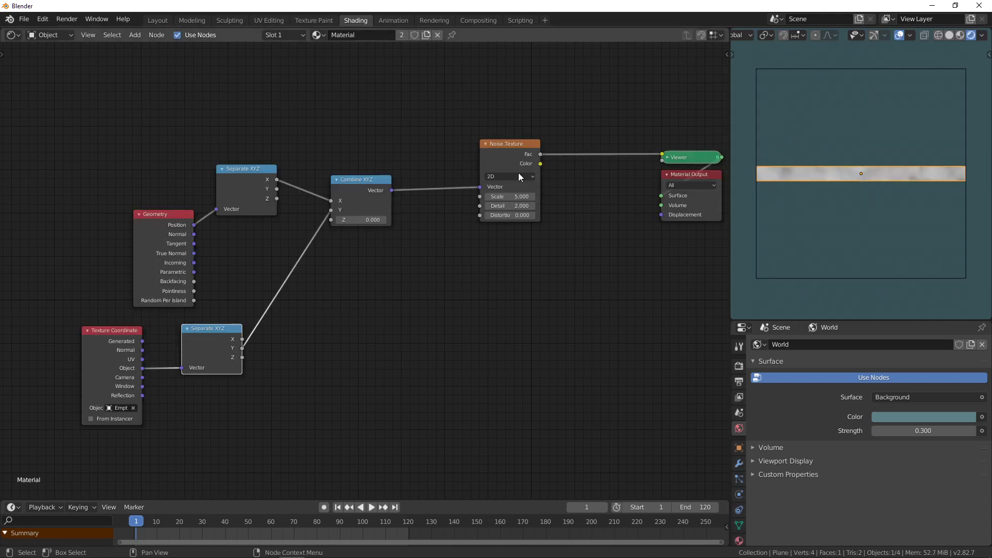
scroll(395, 229, up, 3)
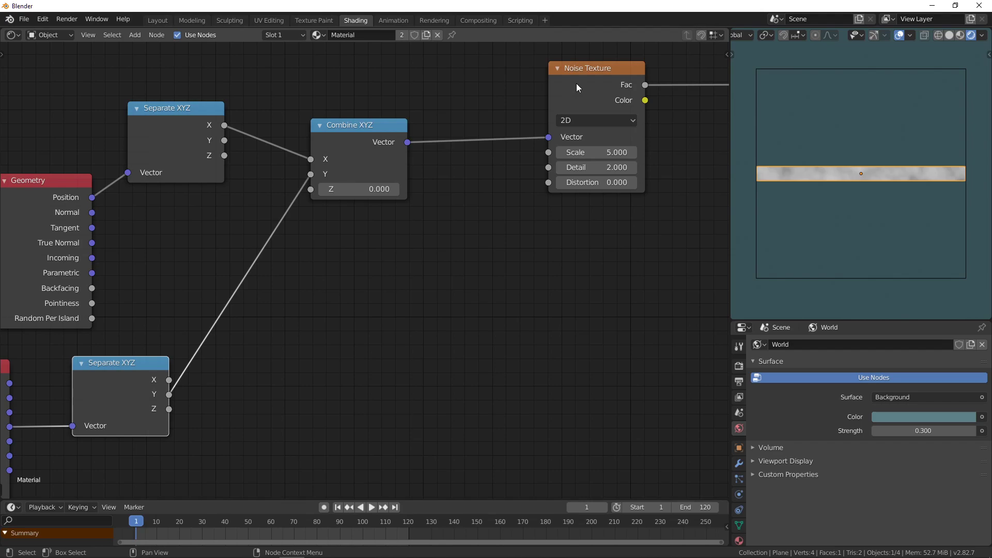
scroll(533, 217, up, 1)
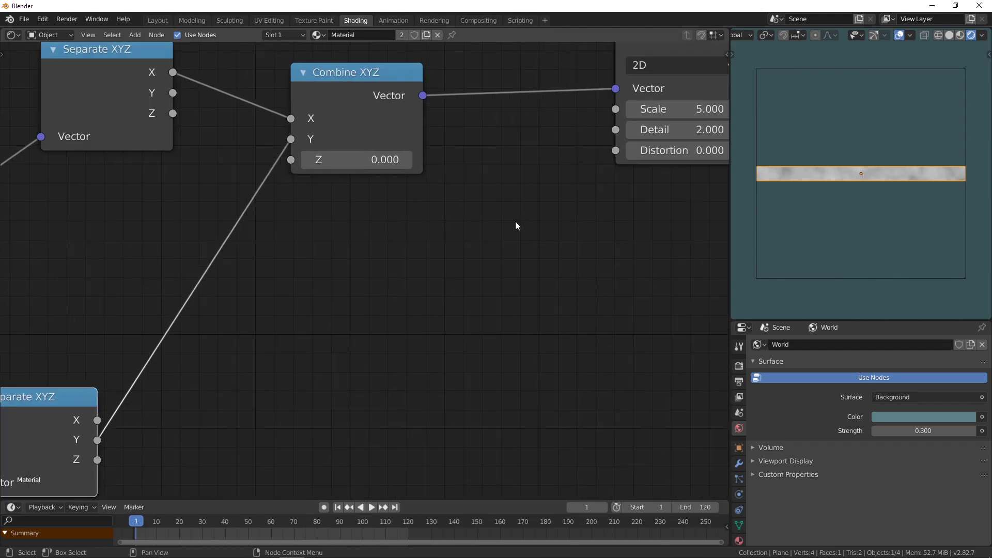
Clear the thin plane's scale so it returns to its full square size, and view its noise from an angle
scroll(503, 215, down, 2)
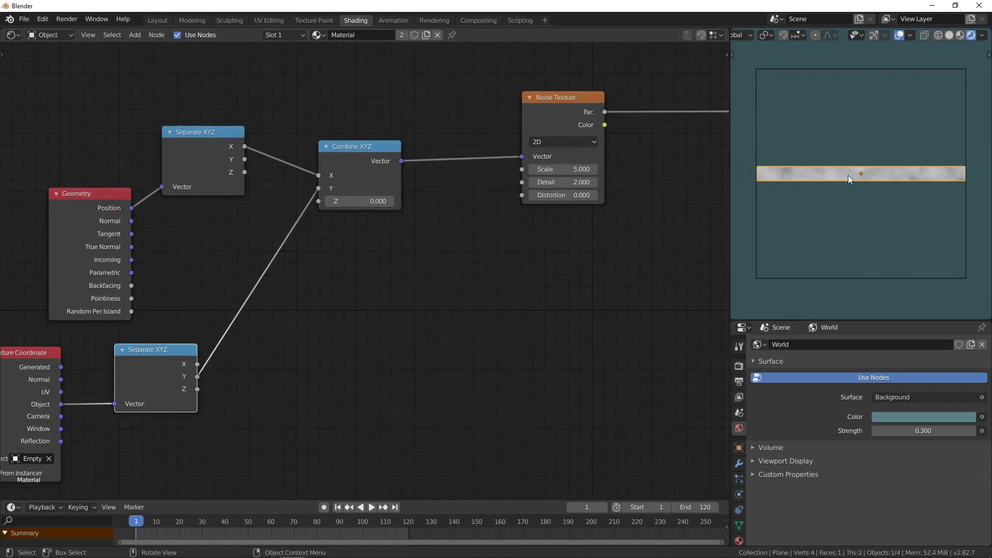
key(alt+s)
mouse_move(848, 175)
middle_down()
mouse_move(845, 220)
mouse_move(871, 221)
mouse_move(852, 129)
mouse_move(869, 117)
mouse_move(852, 170)
middle_up()
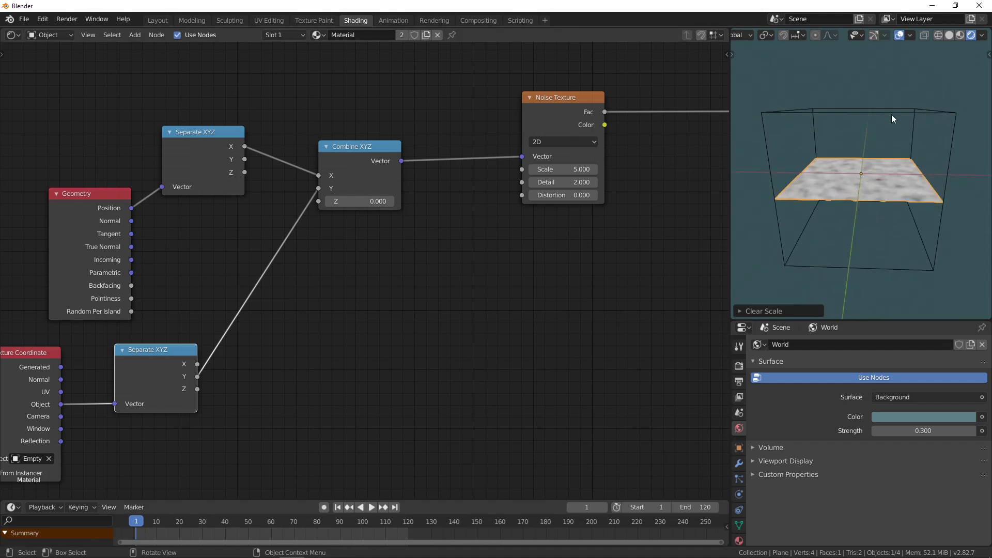
Link the Z output of the Texture Coordinate's Separate XYZ to the Combine XYZ's Z input and set the Noise Texture to 3D
drag(198, 389, 319, 200)
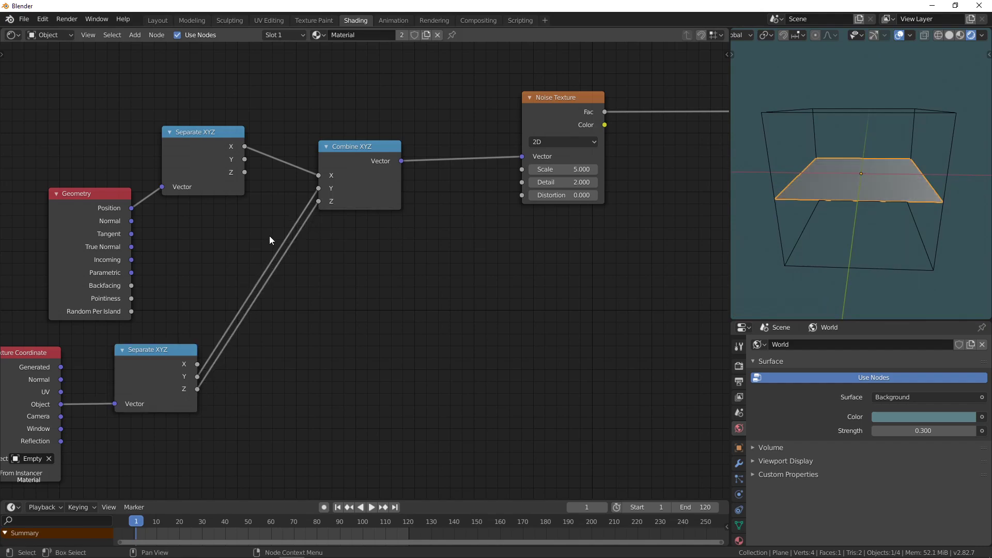
click(568, 145)
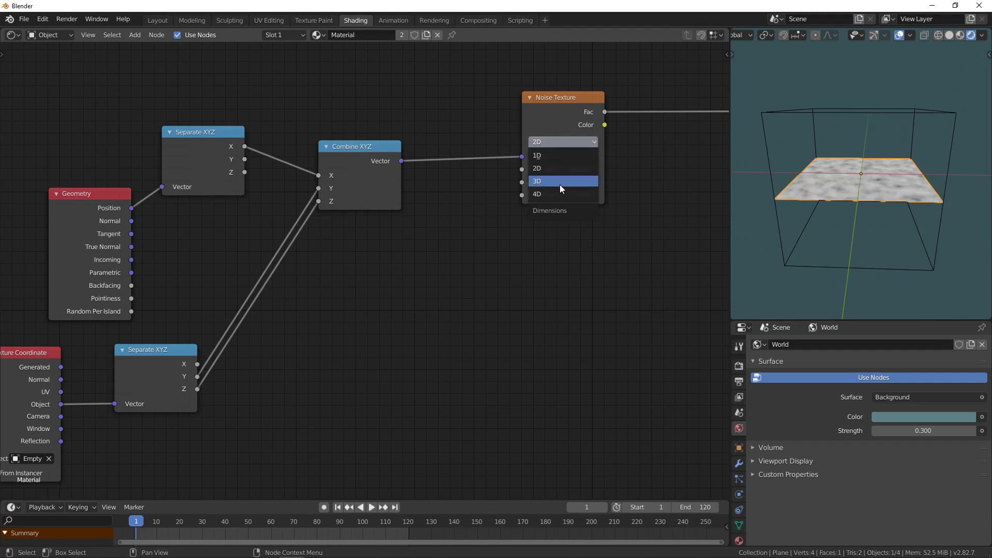
click(562, 185)
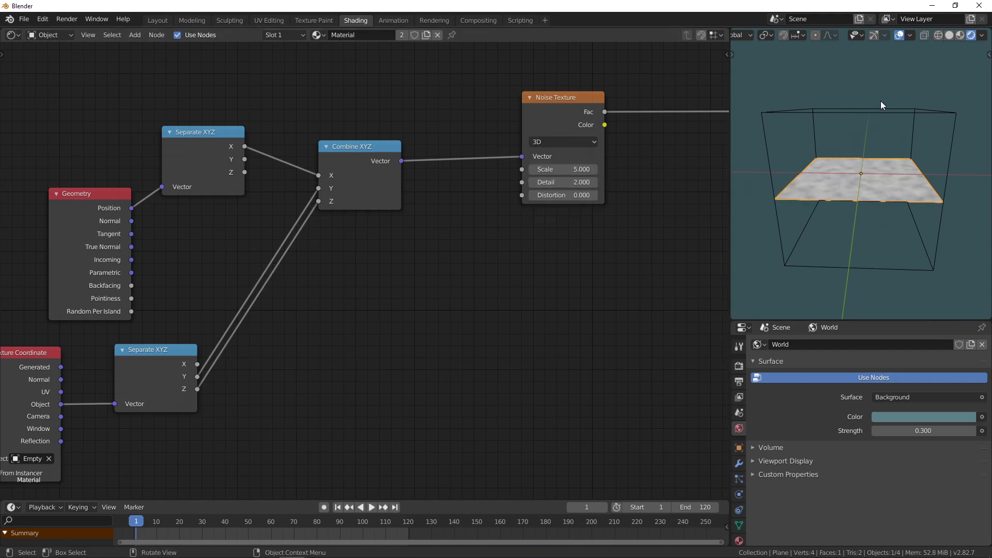
Try moving the Empty along the global Z axis to preview how the plane's 3D noise responds
click(872, 113)
key(g)
key(z)
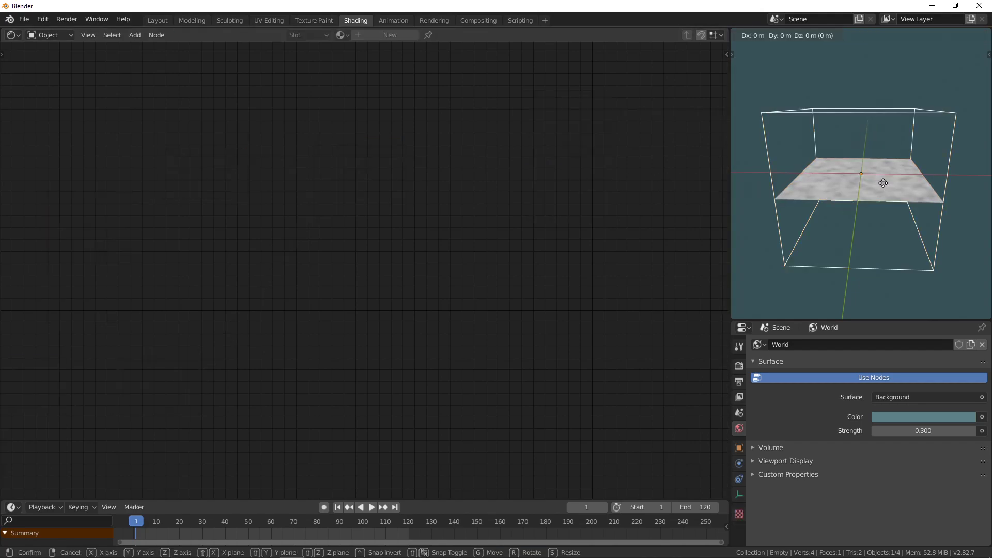
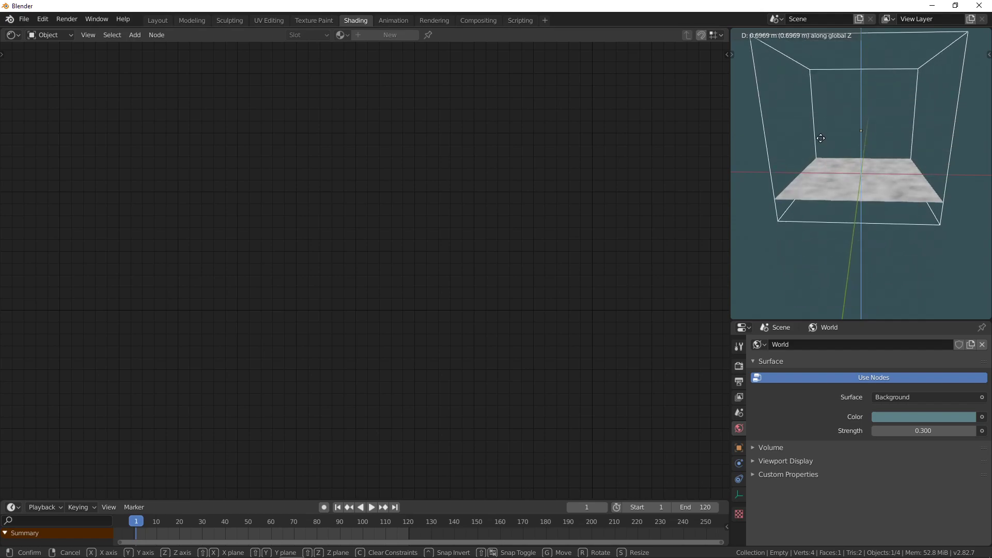
click(859, 167)
scroll(861, 170, up, 5)
scroll(860, 169, down, 5)
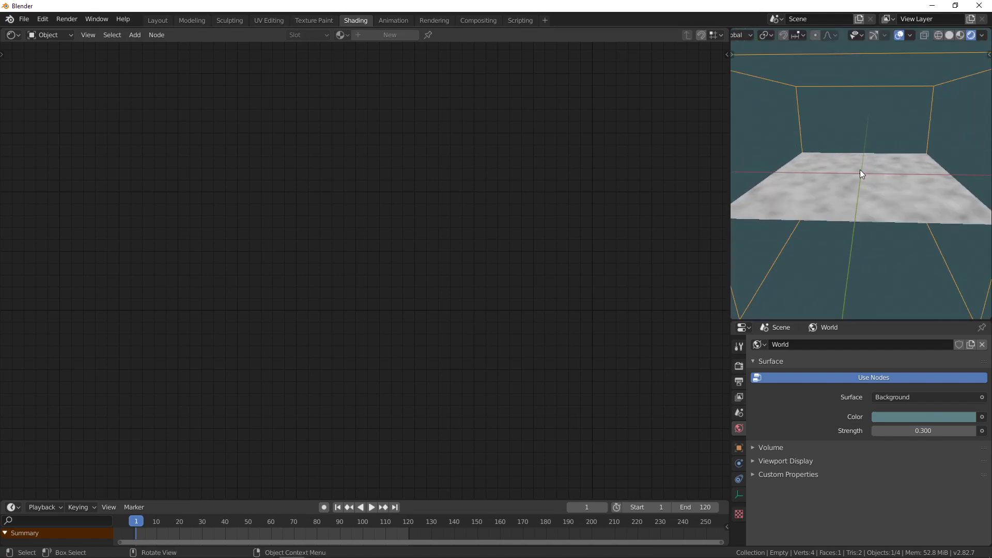
middle_drag(832, 115, 823, 171)
Reselect the plane and replace the Texture Coordinate links into Combine XYZ with the Y and Z outputs of the Geometry's Separate XYZ
click(834, 207)
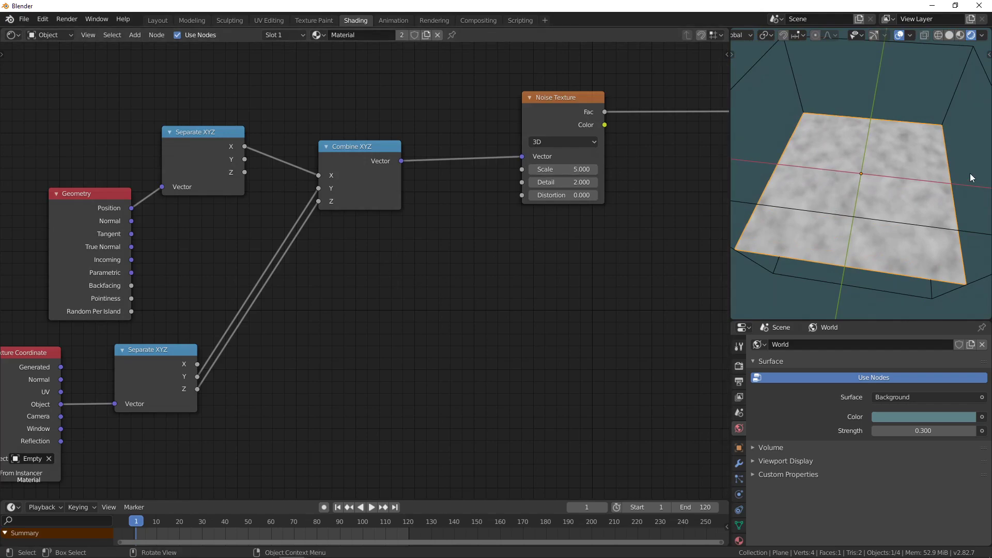
scroll(848, 155, down, 3)
middle_drag(848, 155, 850, 175)
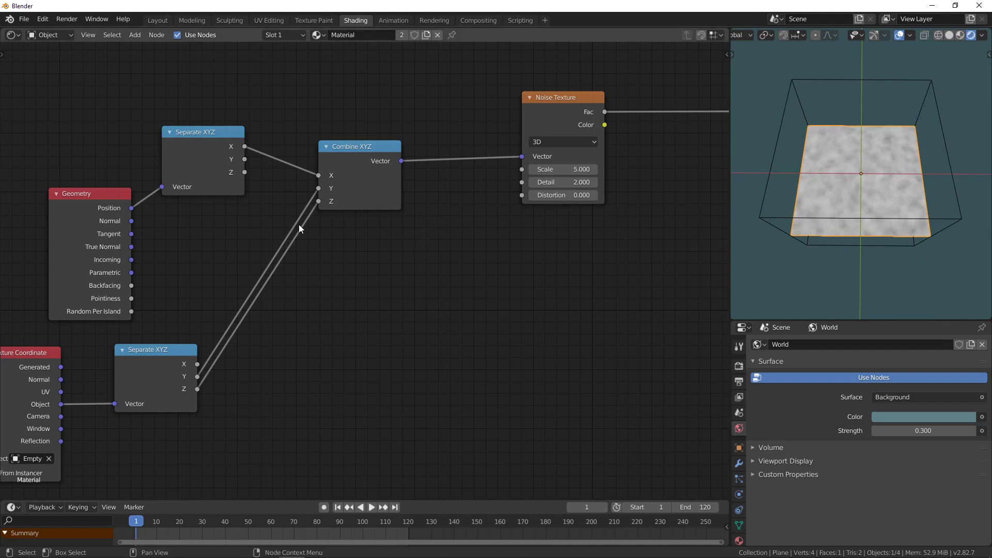
ctrl+right_drag(260, 211, 301, 281)
alt+right_drag(228, 165, 336, 186)
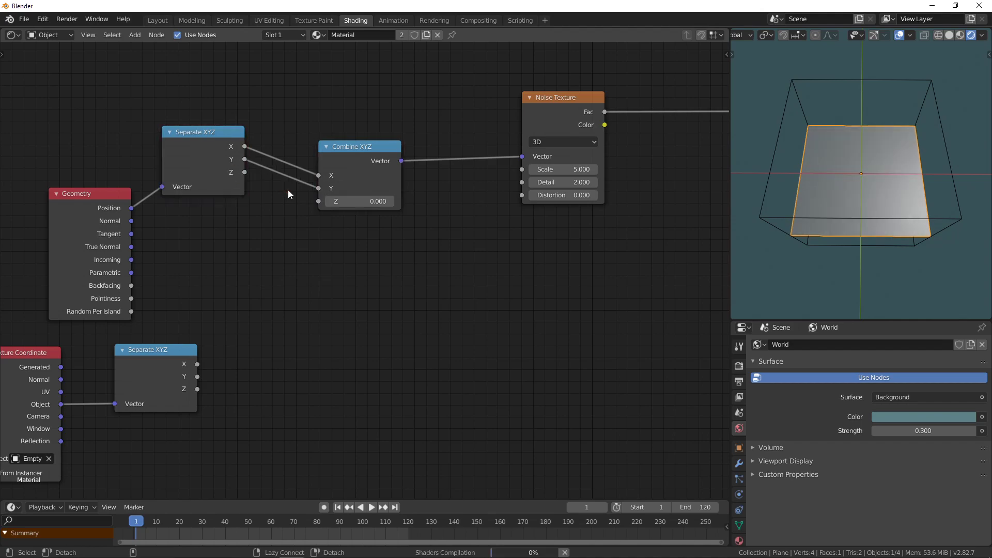
alt+right_drag(222, 170, 371, 199)
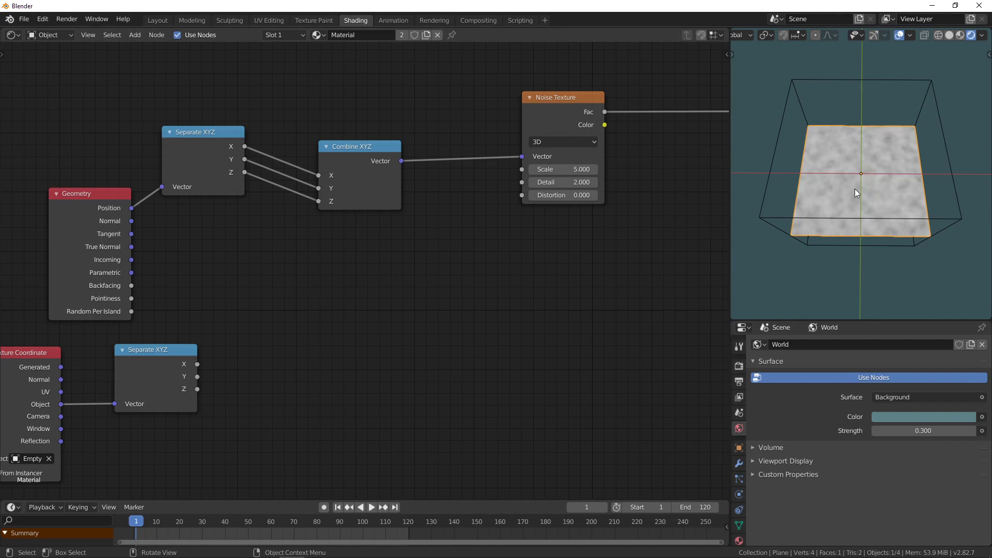
Extrude the whole plane upward about 1.5 m into a solid block
key(Tab)
key(a)
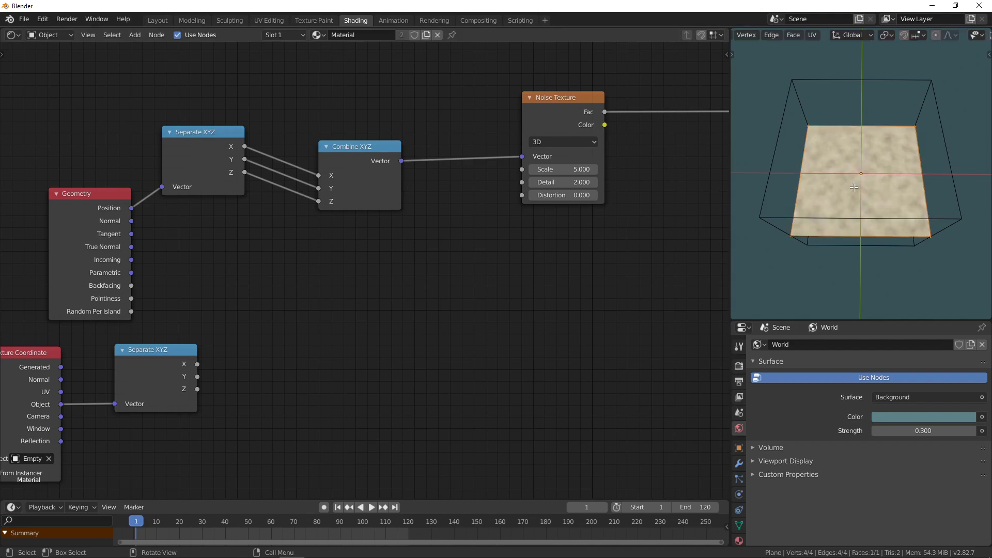
key(e)
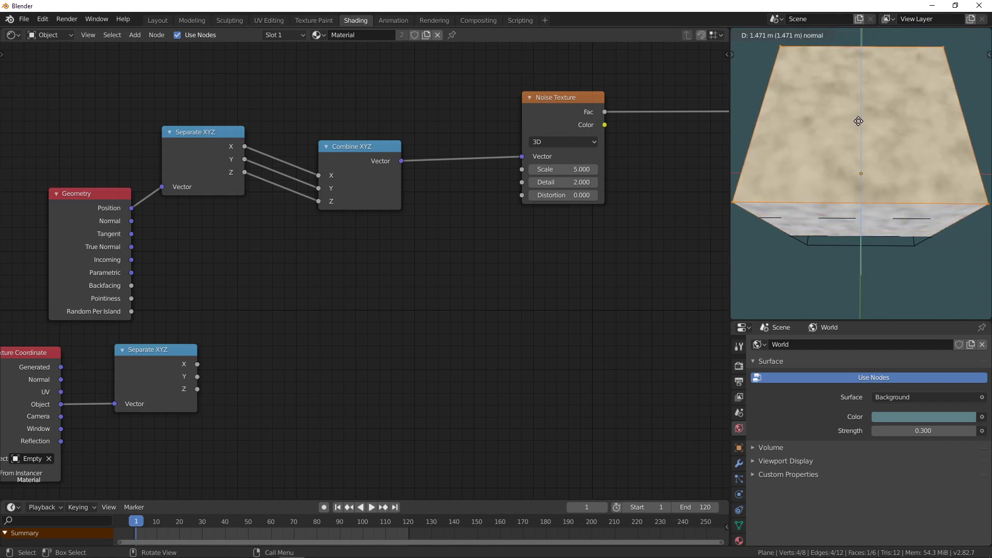
click(858, 123)
middle_drag(859, 123, 875, 150)
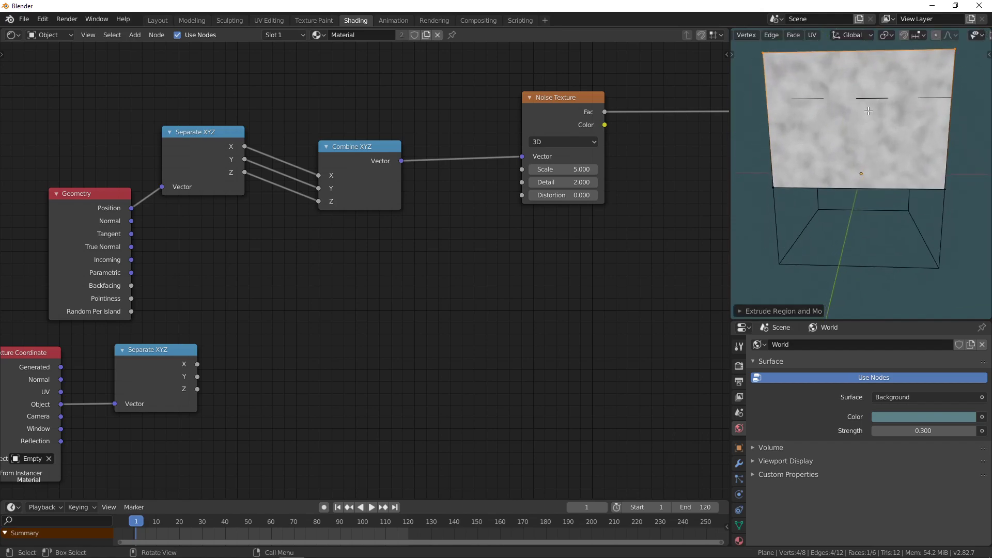
key(Tab)
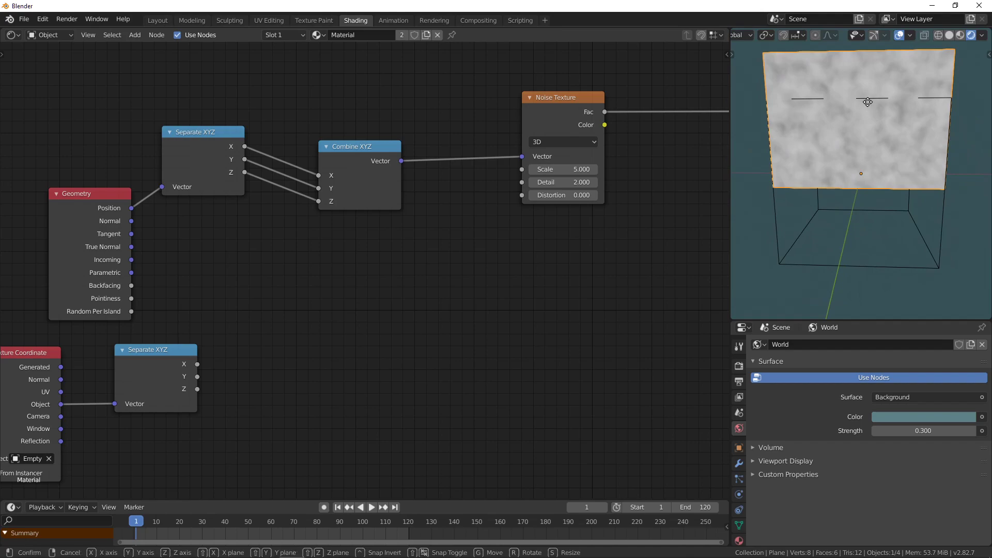
Lower the block along the global Z axis into the Empty's cube and inspect the 3D noise on its faces
key(g)
key(z)
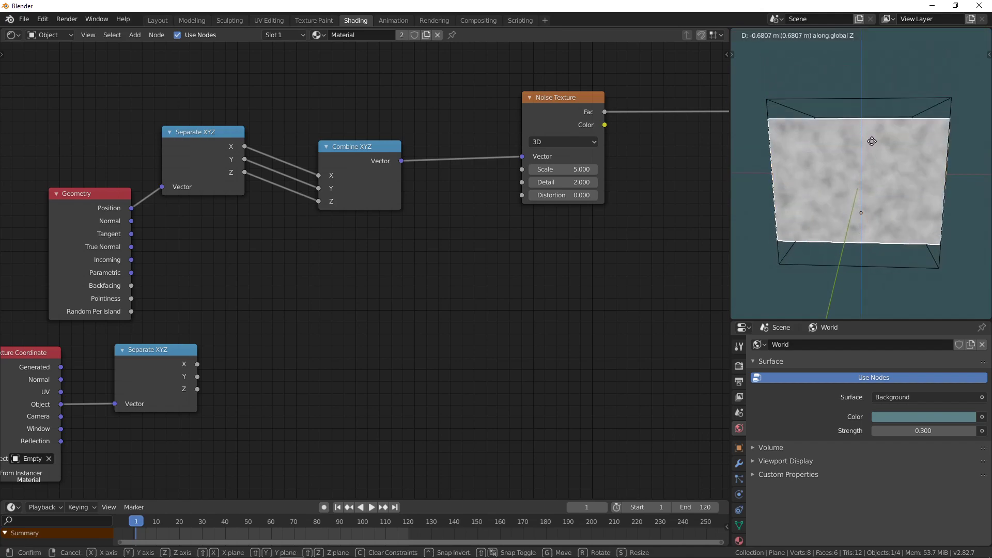
click(876, 132)
middle_drag(876, 131, 870, 163)
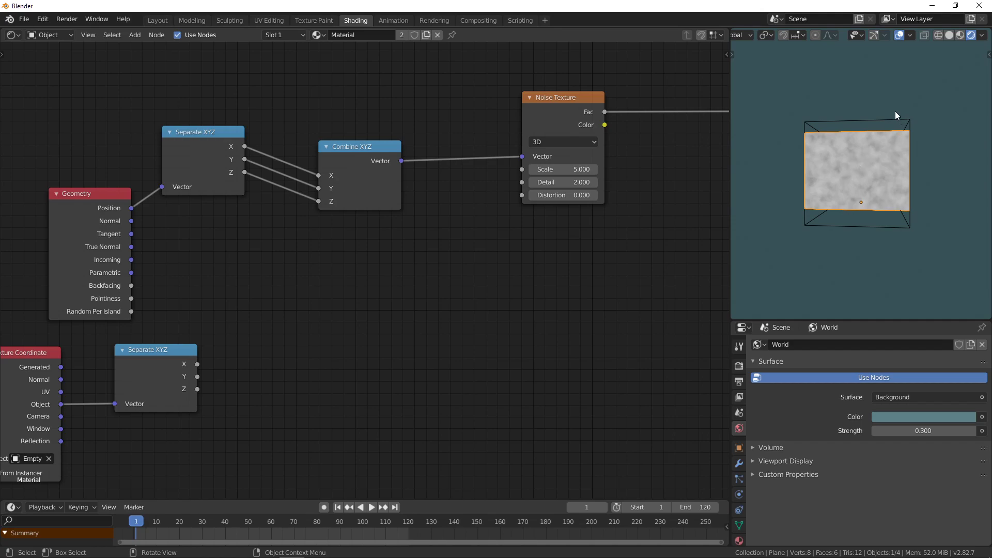
middle_drag(854, 127, 857, 172)
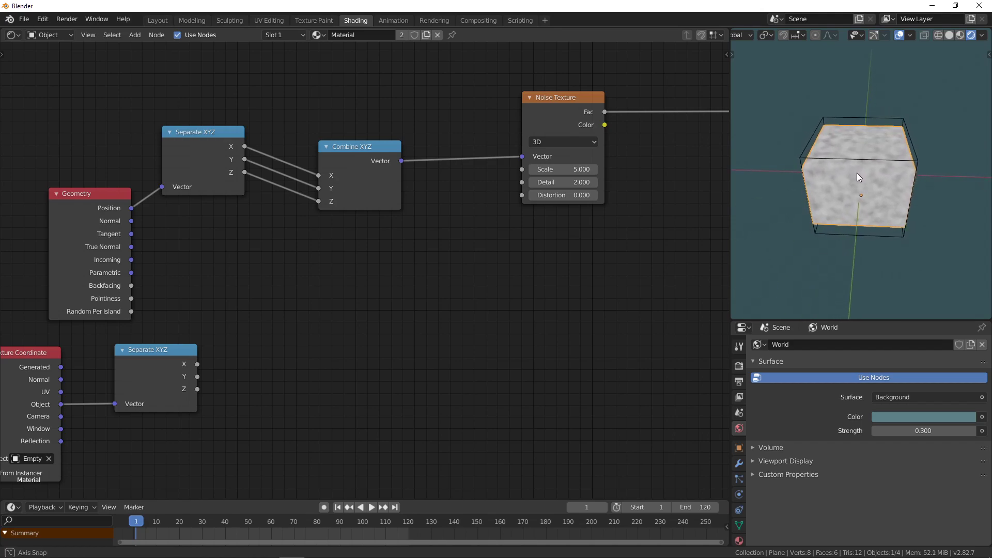
scroll(865, 129, down, 3)
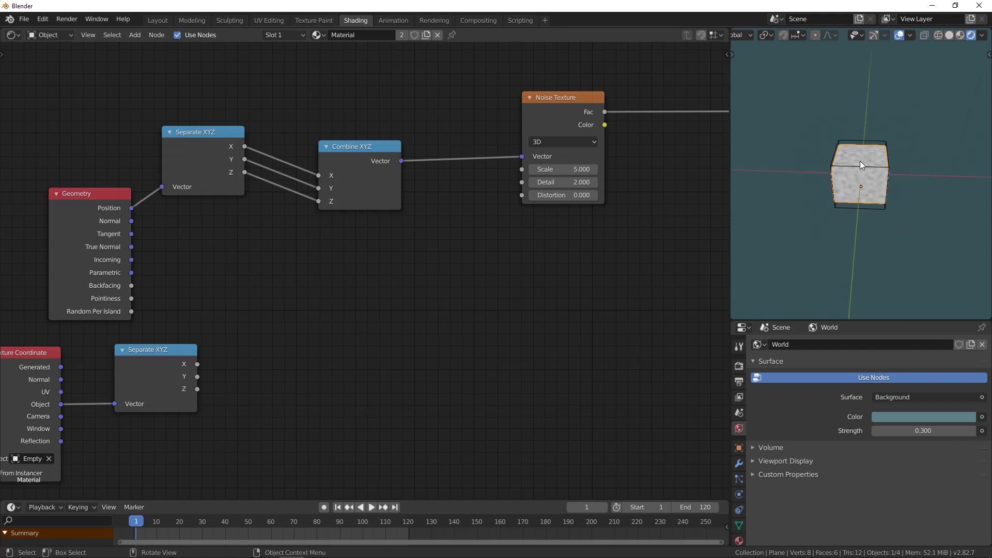
Try moving the block freely and scaling it to preview how the position-based noise behaves
key(g)
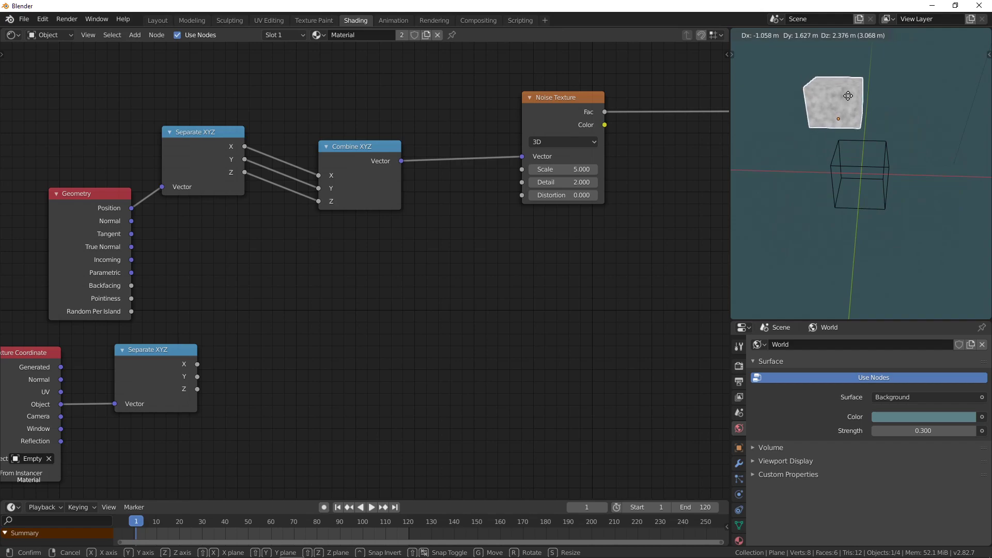
right_click(846, 98)
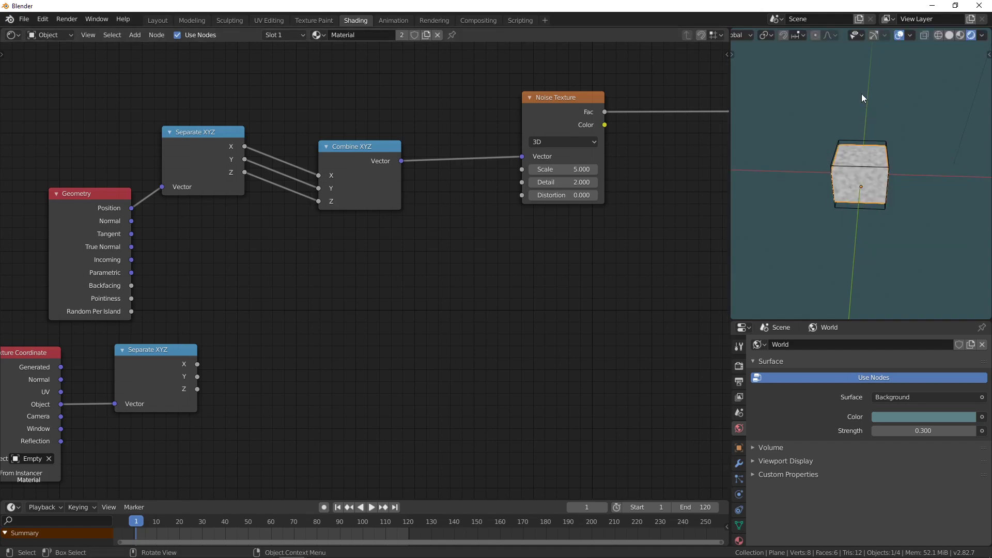
key(s)
click(482, 166)
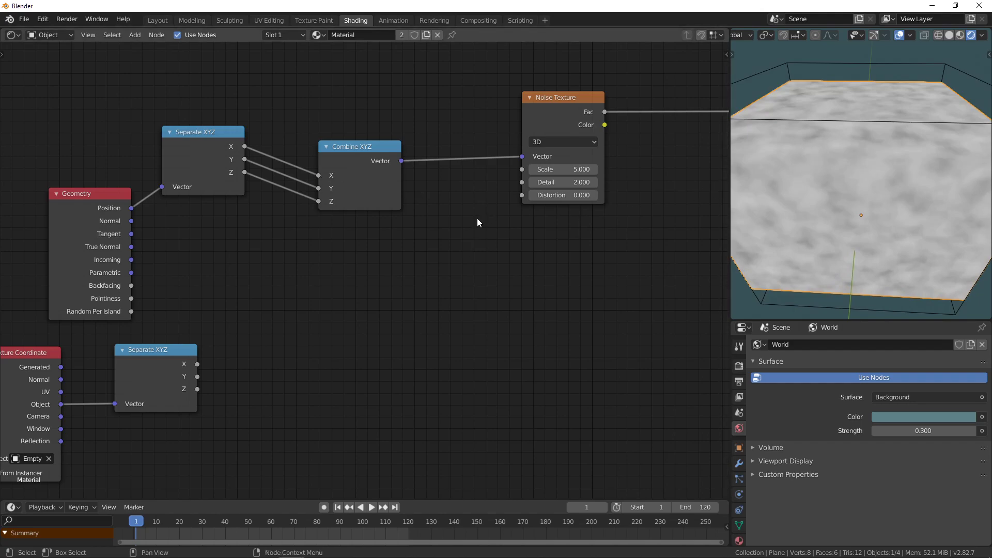
Set the Noise Texture to 4D and cut the link from the Geometry's Separate XYZ X output to its W input
scroll(476, 218, up, 1)
click(583, 123)
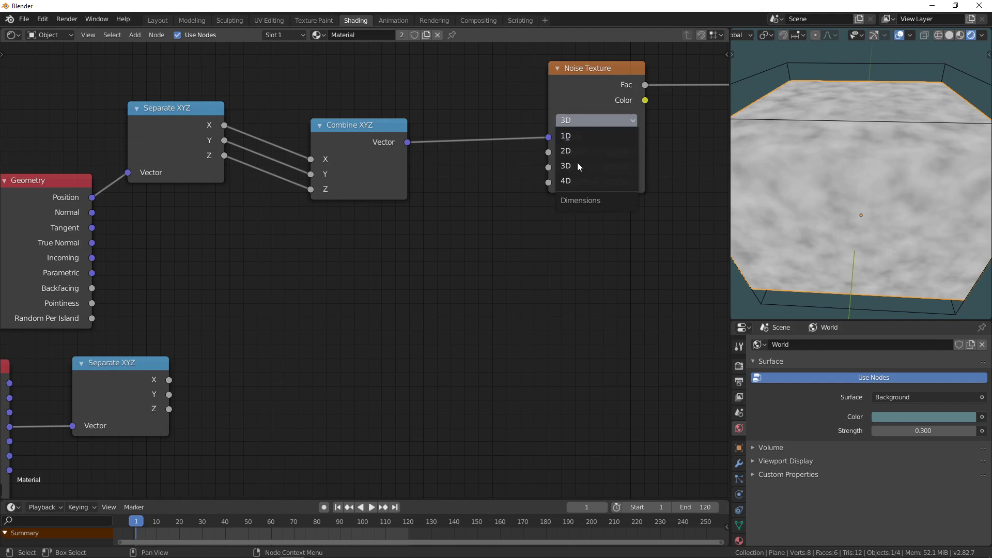
click(580, 182)
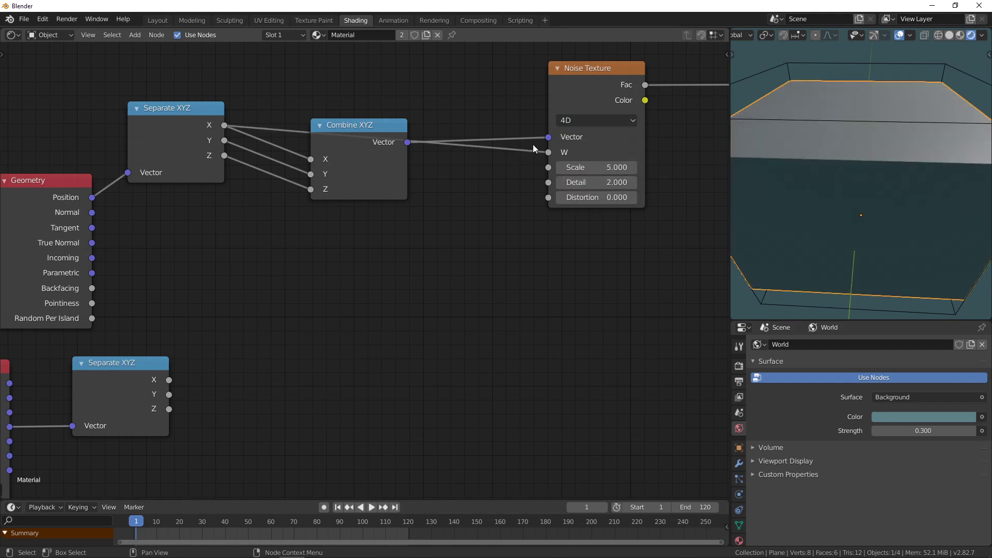
ctrl+right_drag(531, 149, 523, 170)
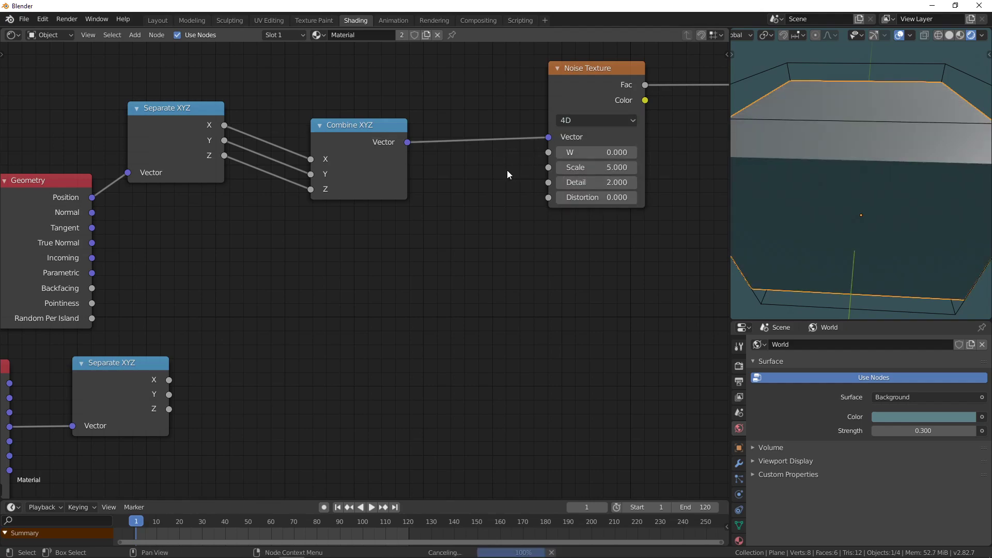
scroll(846, 179, down, 5)
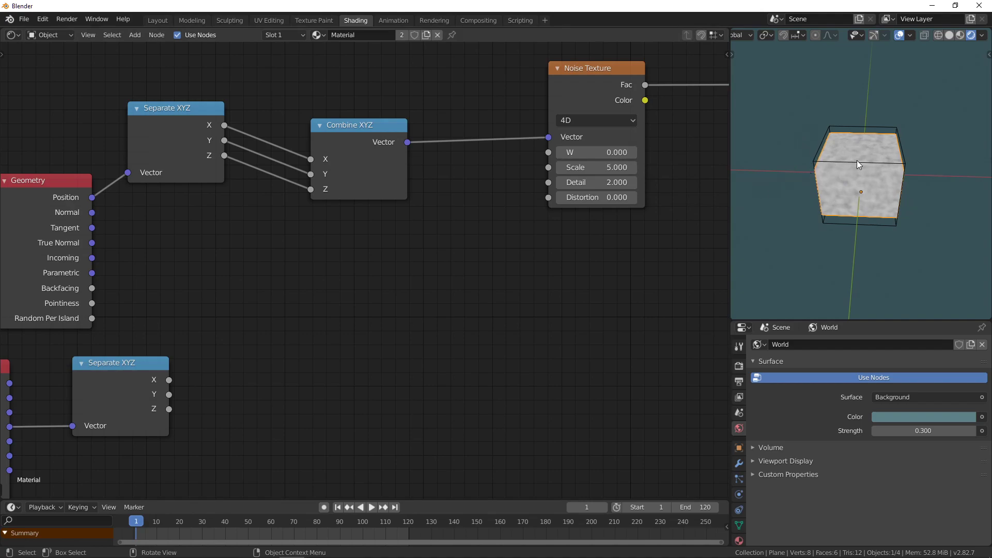
With the block selected, link the X output of the Texture Coordinate's Separate XYZ to the Noise Texture's W input
click(838, 170)
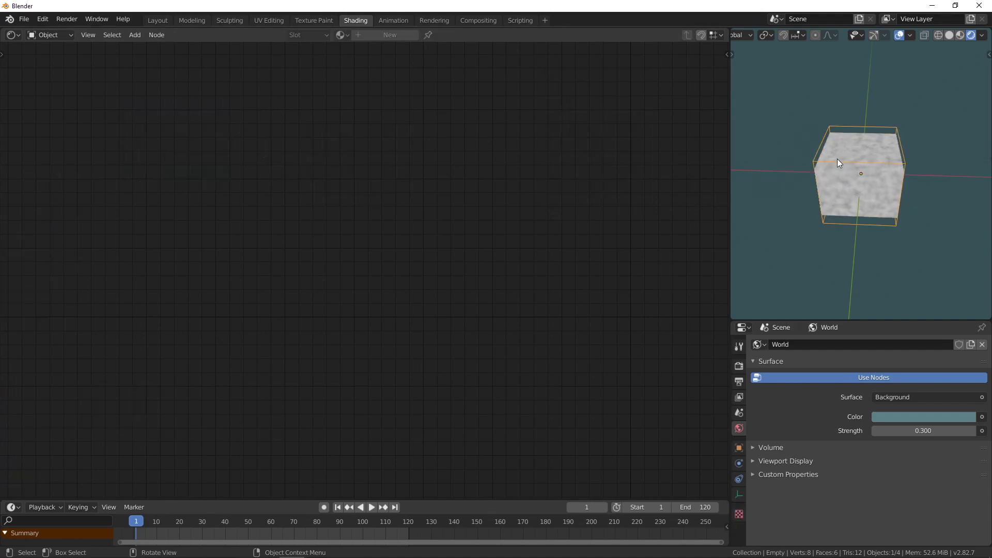
click(863, 187)
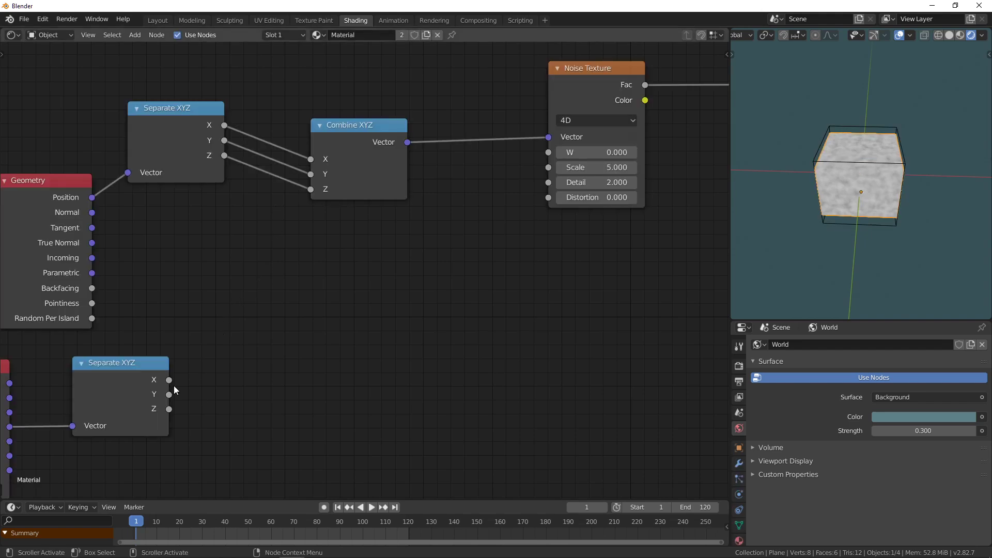
mouse_move(168, 380)
mouse_down()
mouse_move(444, 202)
mouse_move(549, 152)
mouse_up()
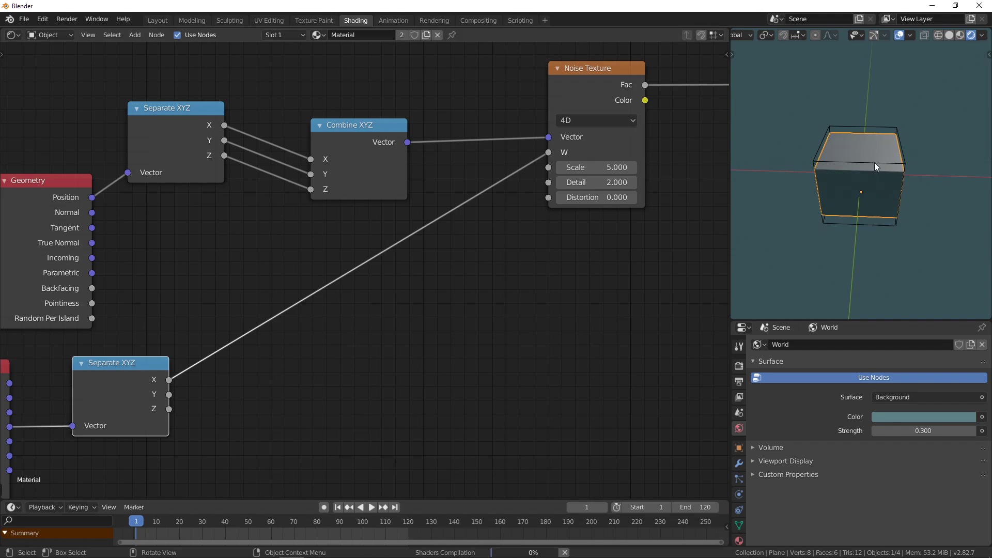
Select the Empty and move it along the positive global X axis, clear of the block, to vary the 4D noise
click(875, 163)
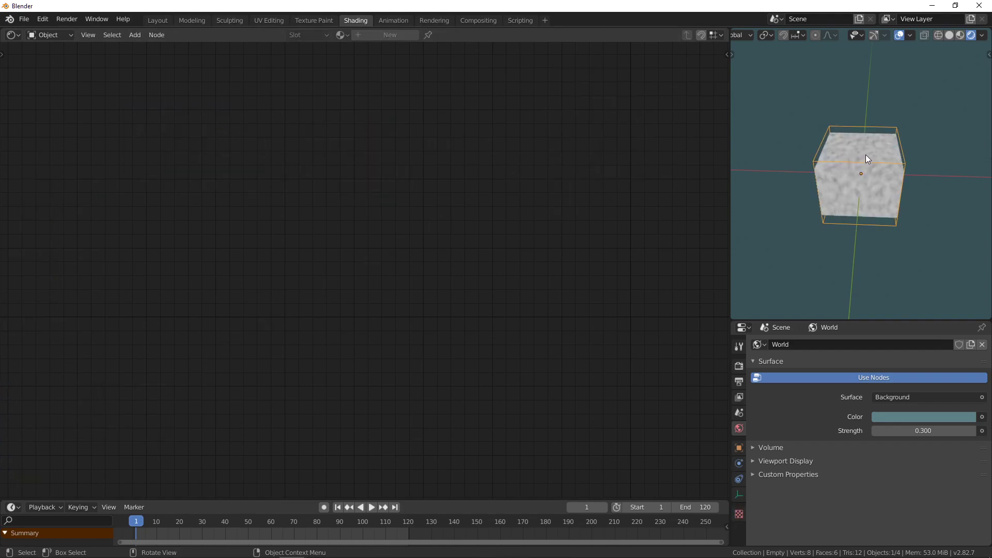
key(g)
key(x)
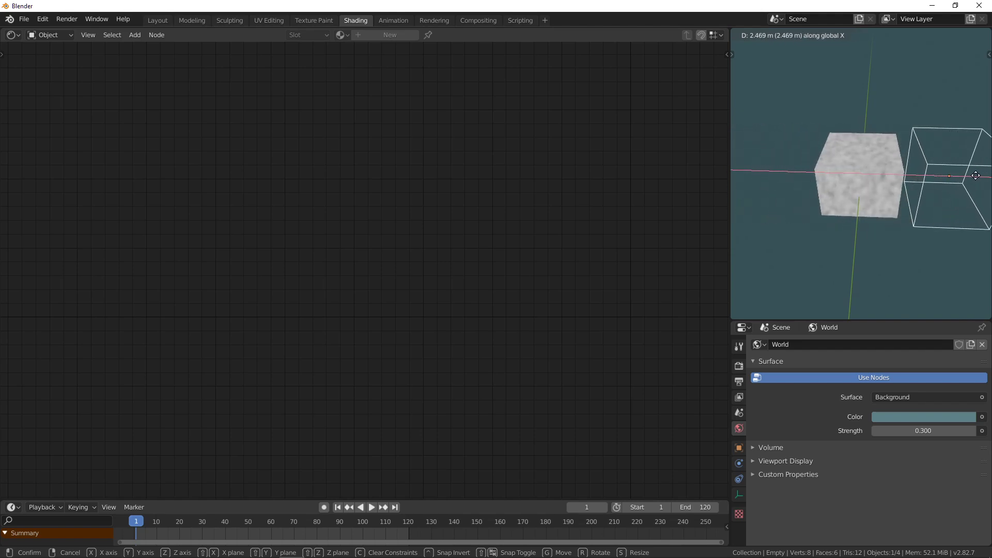
click(788, 166)
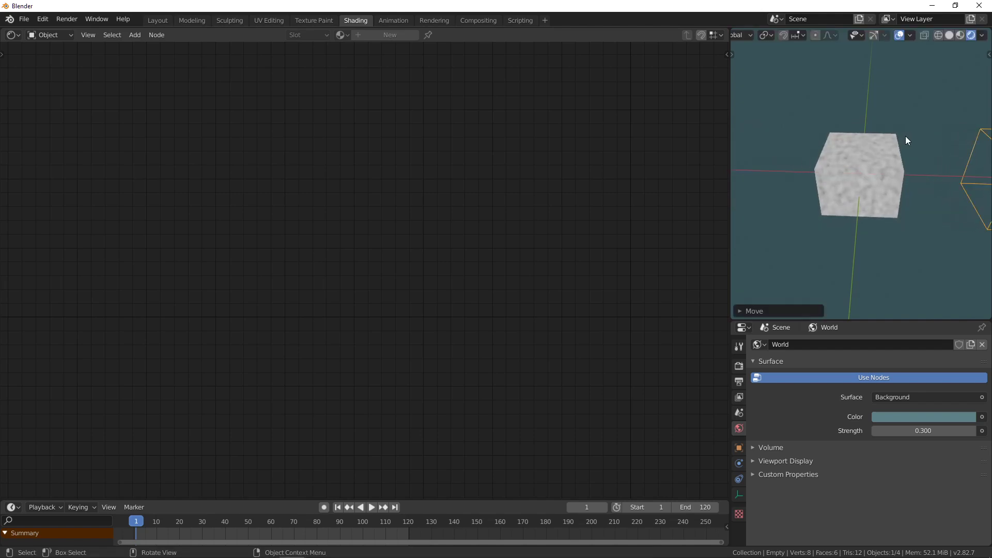
Try sliding the Empty along global X back through the block, and clear its location to return it to the origin
scroll(854, 166, up, 5)
middle_drag(854, 166, 870, 119)
scroll(933, 145, down, 4)
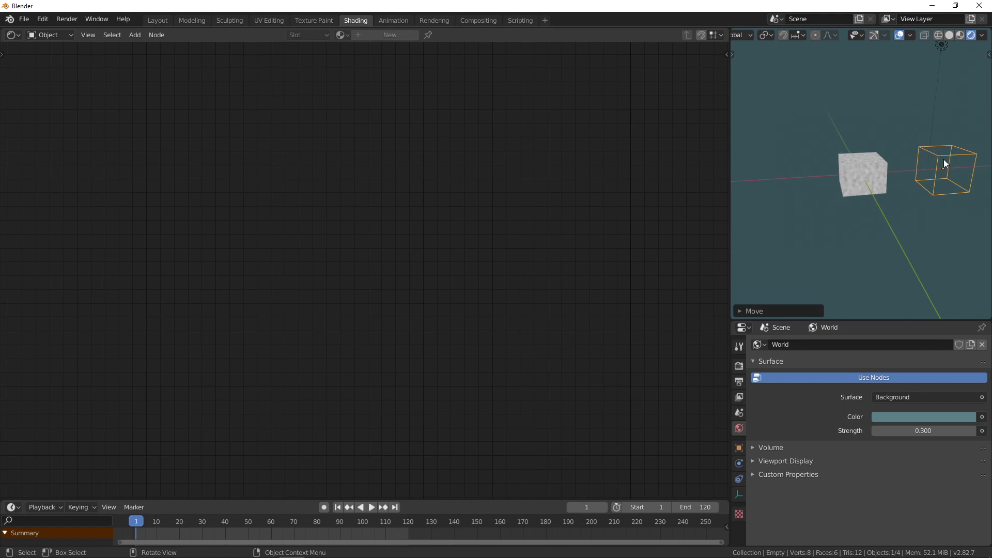
key(g)
key(x)
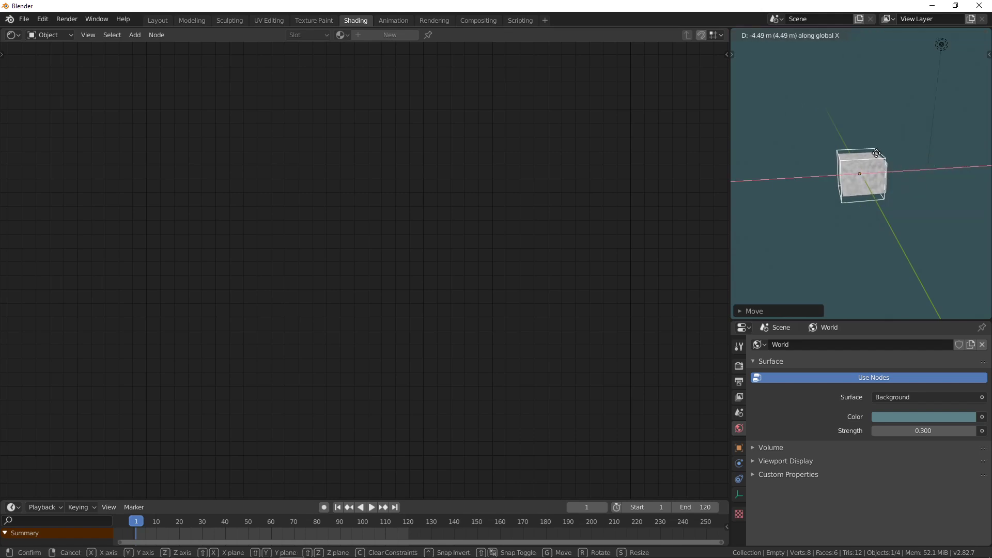
key(Escape)
key(alt+g)
With the block selected, disconnect the Separate XYZ X link from the Noise Texture's W input and set W to 0
click(868, 175)
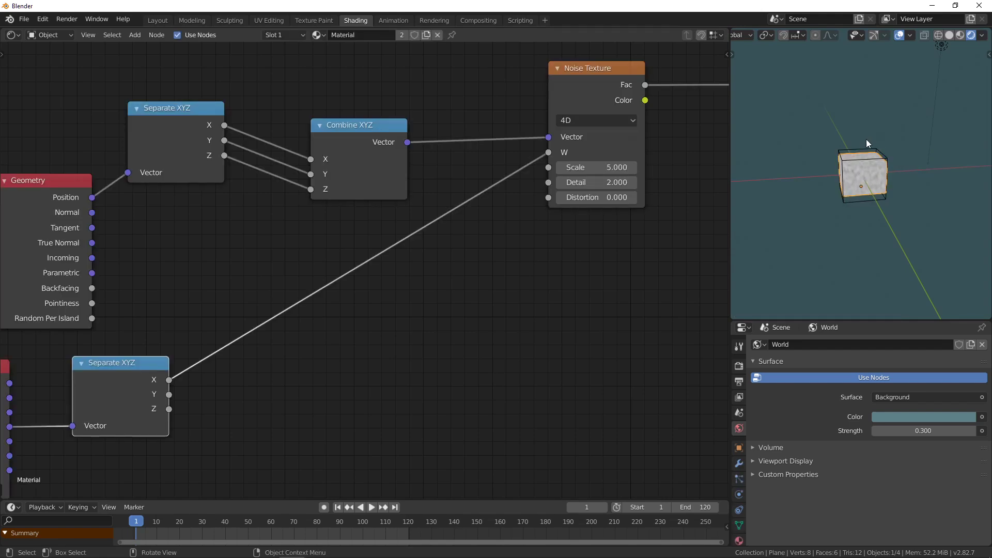
scroll(866, 139, up, 5)
middle_drag(870, 137, 801, 94)
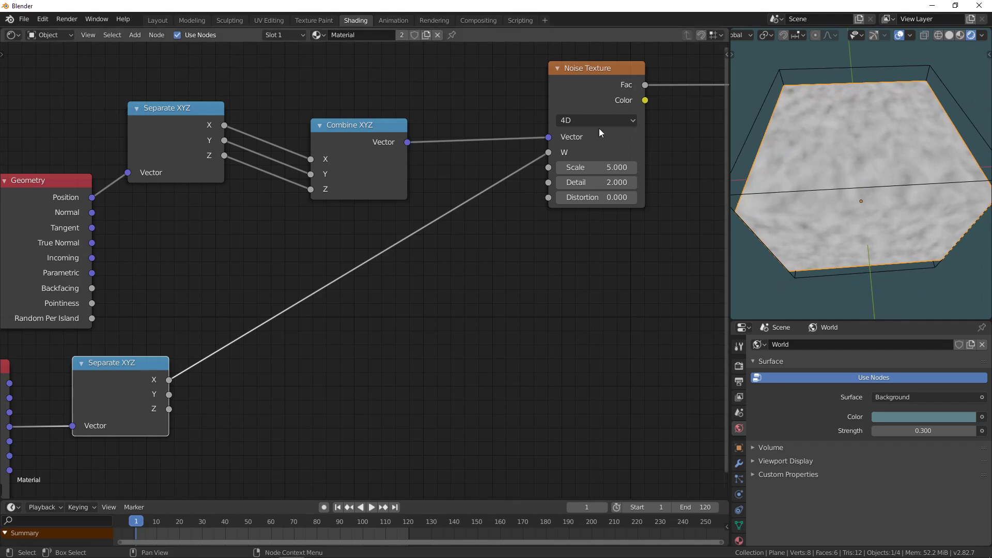
scroll(291, 228, down, 2)
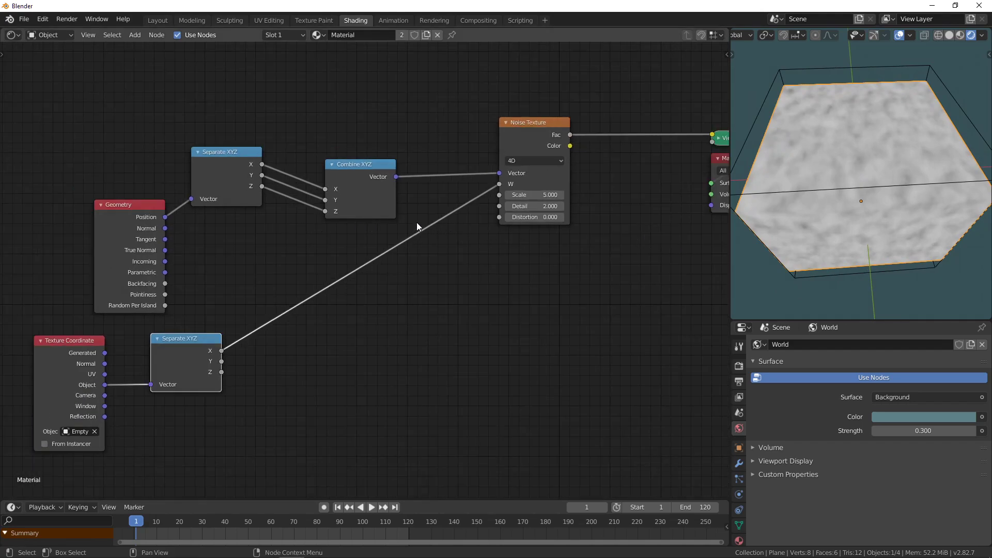
drag(499, 184, 541, 185)
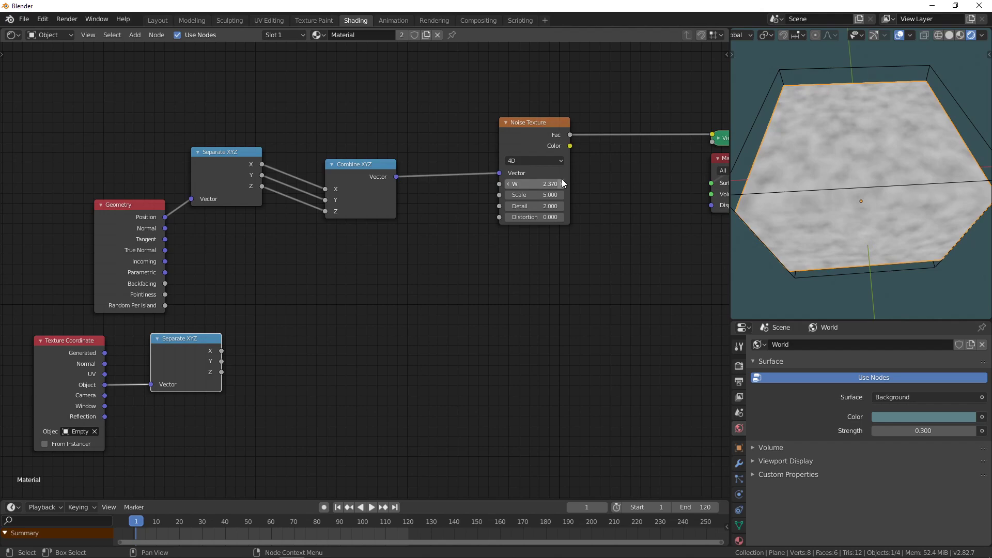
click(537, 184)
text(0)
key(Return)
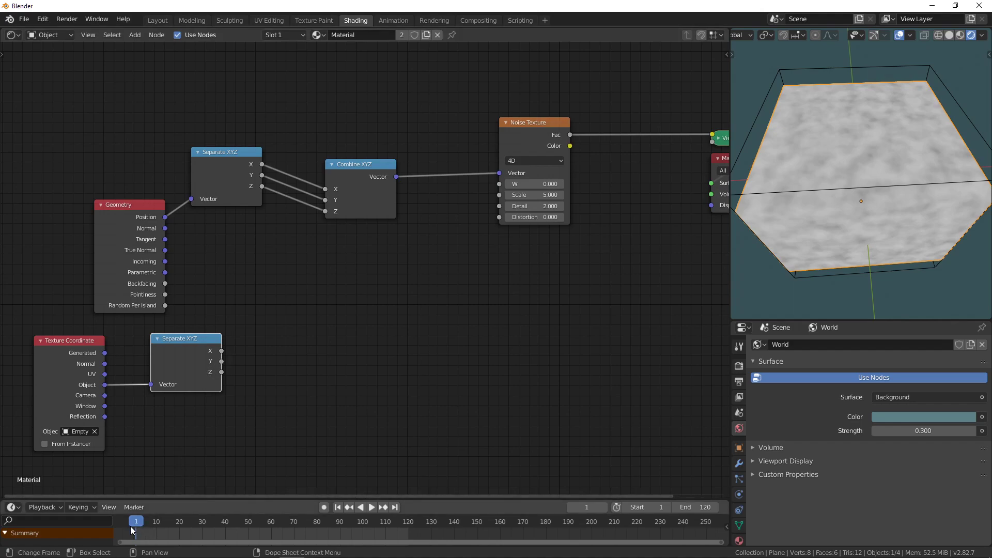
Play and scrub the timeline through frames 1, 60 and 120 to review the animation range on the block
key(space)
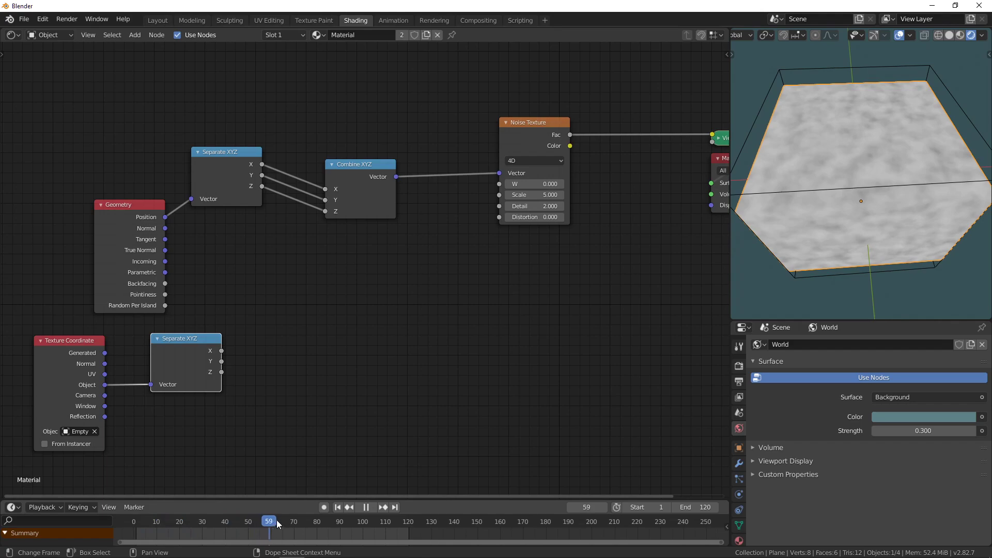
key(Escape)
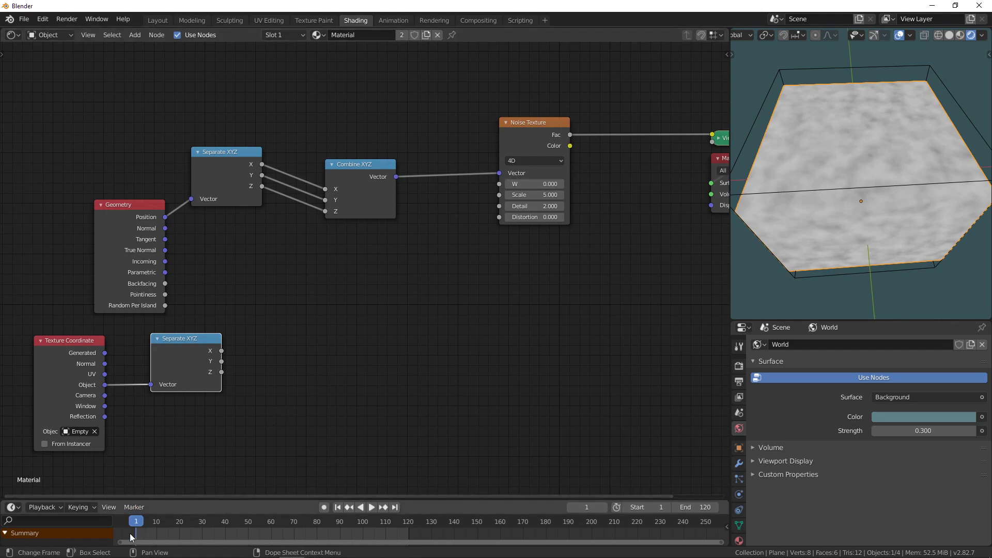
drag(140, 526, 271, 512)
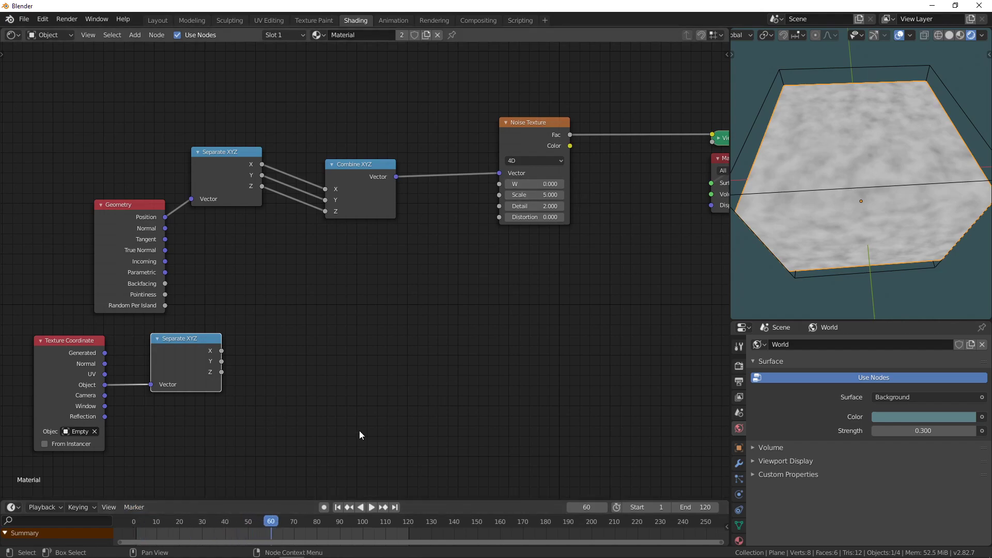
click(372, 507)
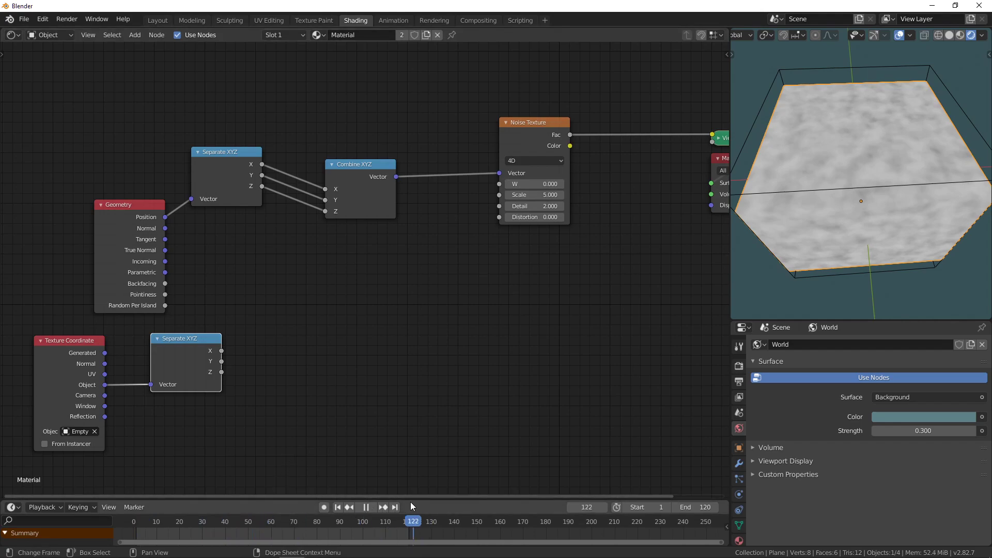
key(space)
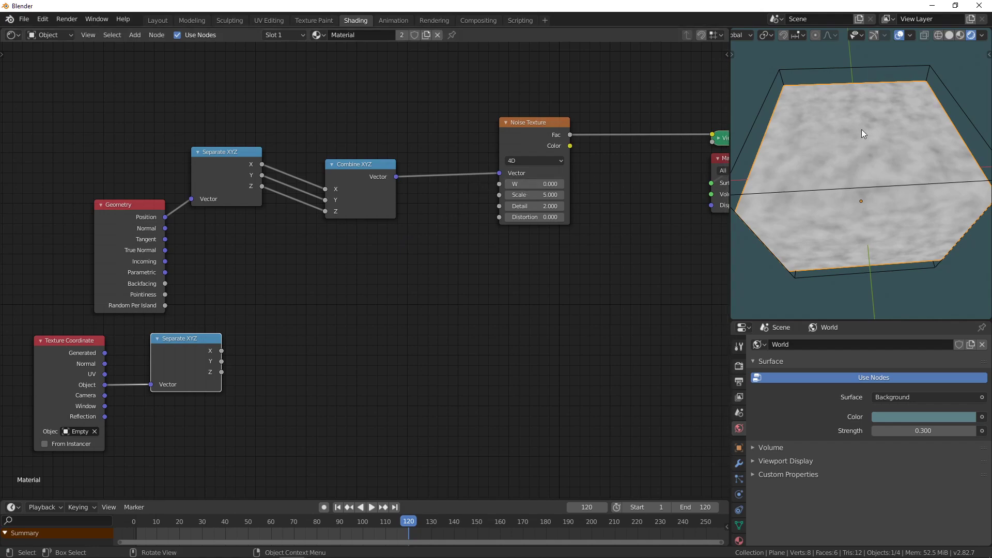
scroll(849, 133, down, 5)
scroll(849, 132, up, 3)
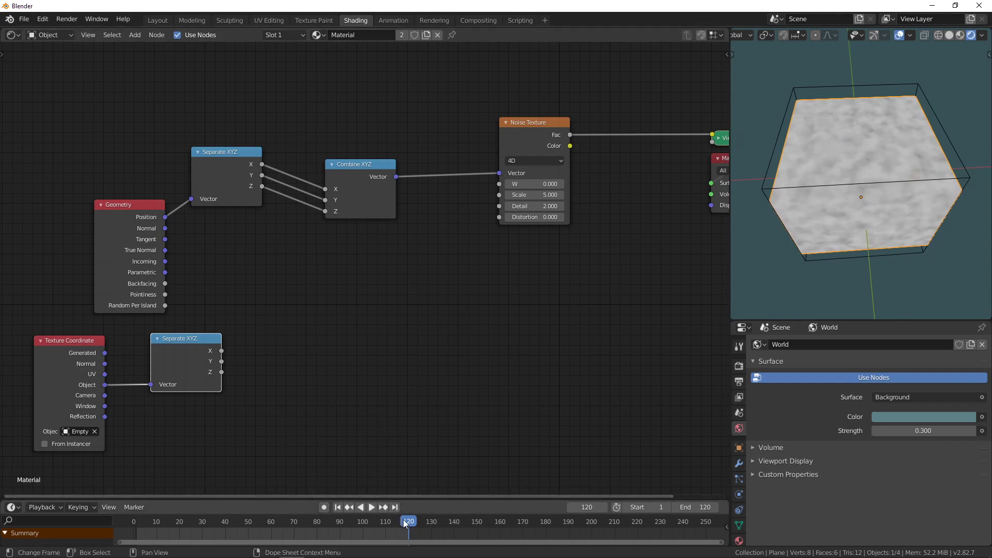
Bring the timeline back from frame 120 to frame 59 and inspect the block's noise
key(space)
drag(408, 522, 268, 507)
key(space)
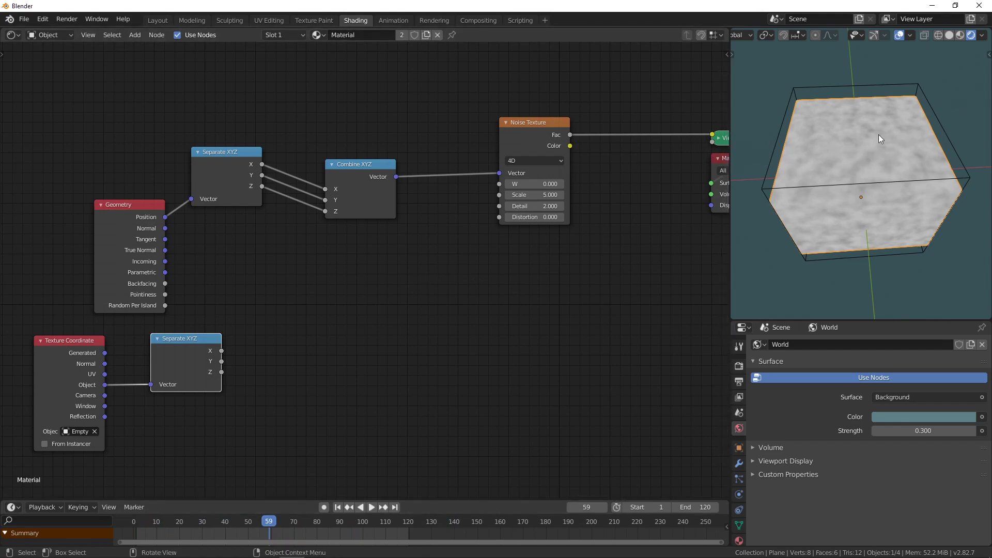
scroll(842, 166, down, 5)
scroll(840, 166, up, 4)
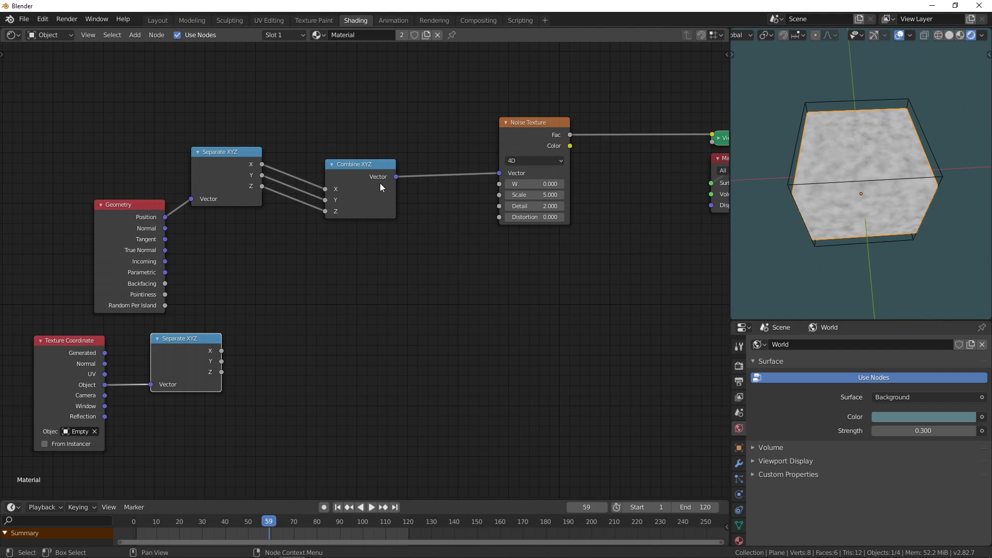
Nudge the Combine XYZ node upward and cut the Z link between the Separate XYZ and Combine XYZ nodes
mouse_move(380, 183)
mouse_down()
mouse_move(387, 158)
mouse_move(387, 172)
mouse_up()
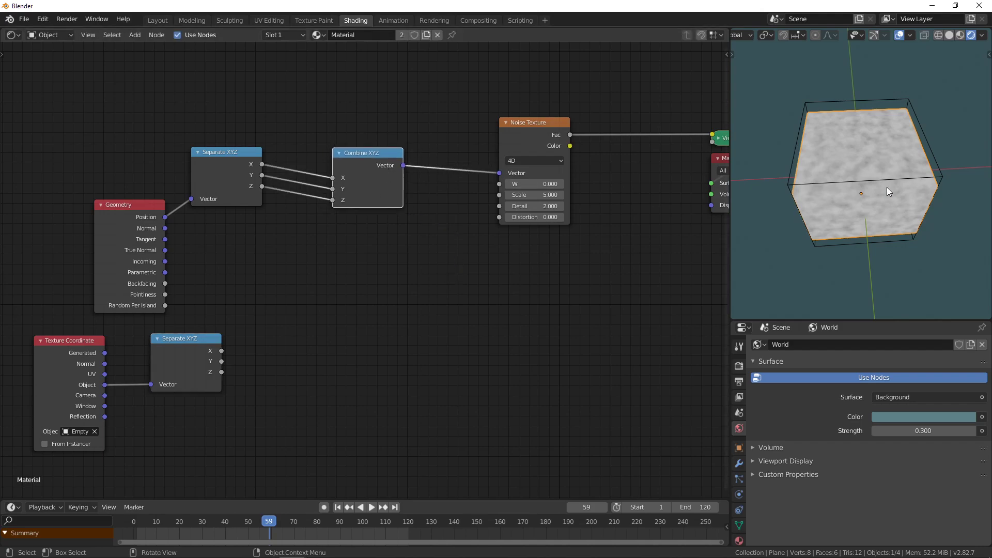
scroll(506, 240, down, 1)
scroll(522, 156, up, 2)
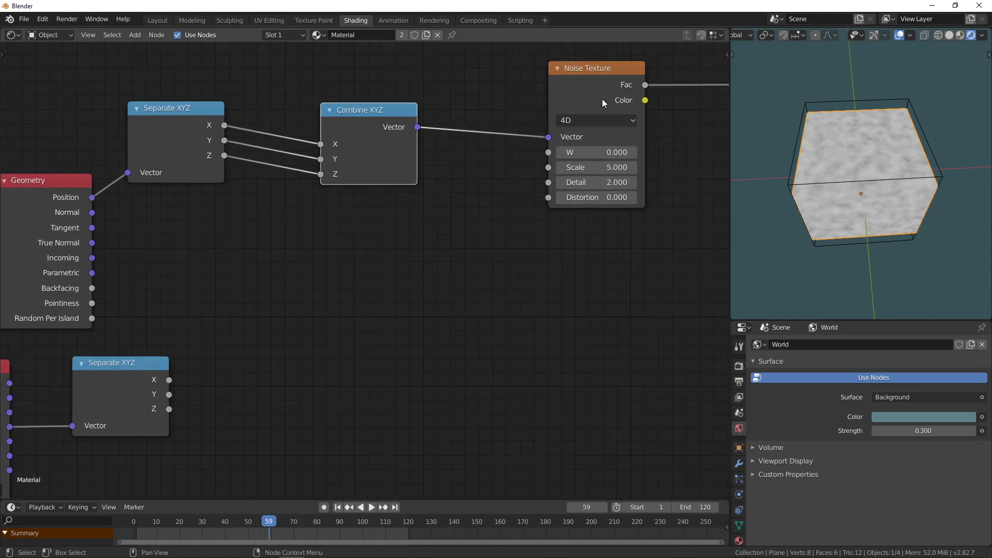
middle_drag(946, 153, 882, 155)
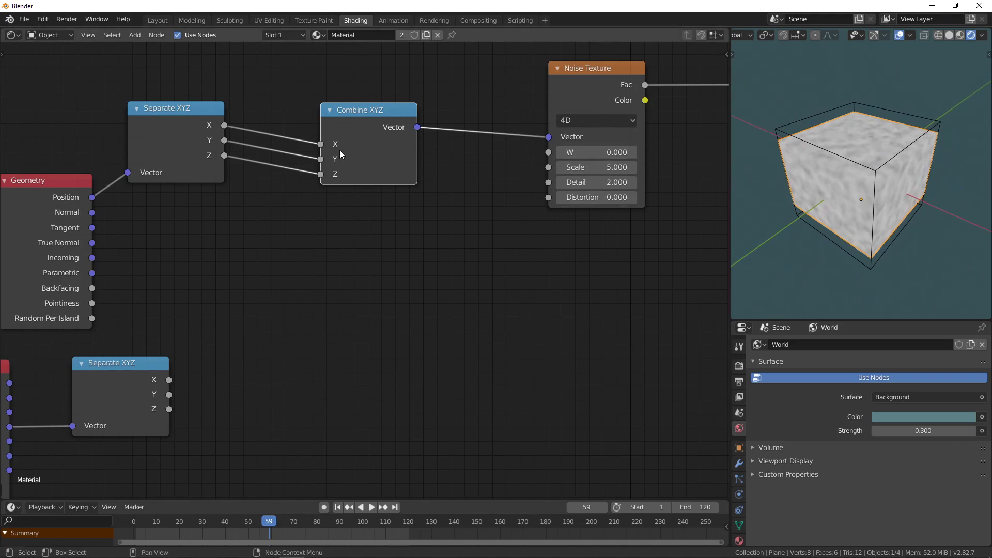
ctrl+right_drag(267, 158, 264, 180)
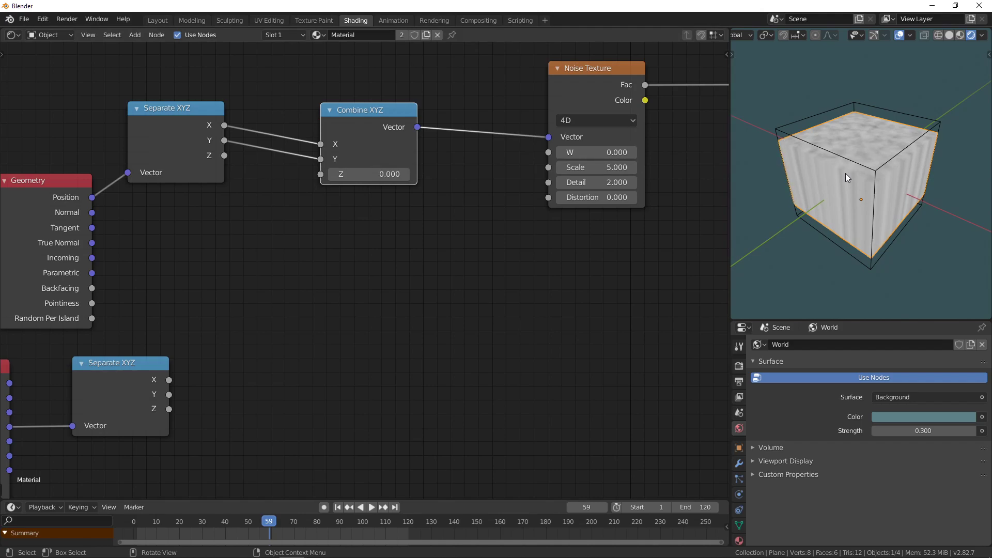
Delete the block's selected top vertices in Edit Mode to leave a flat plane, and clear the plane's location
key(Tab)
key(x)
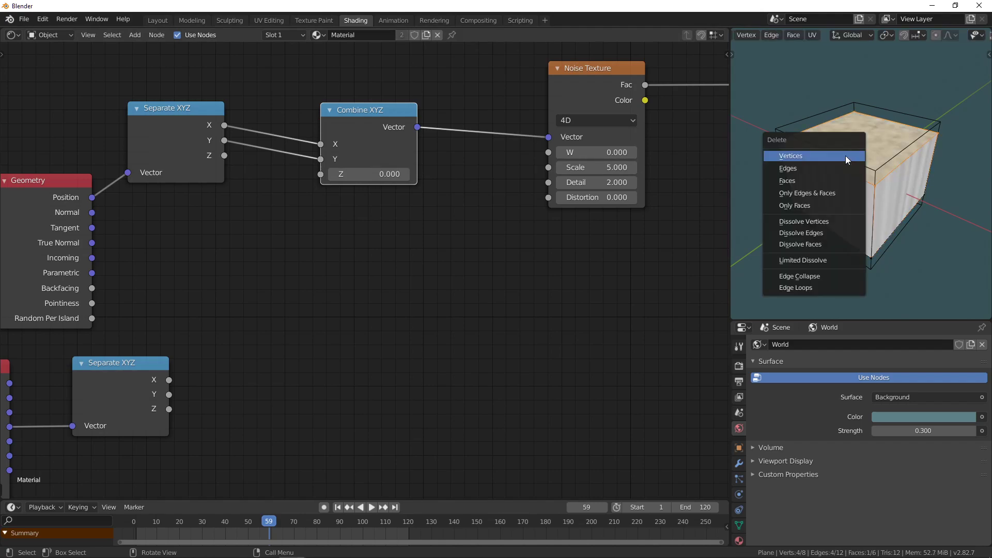
click(846, 156)
key(Tab)
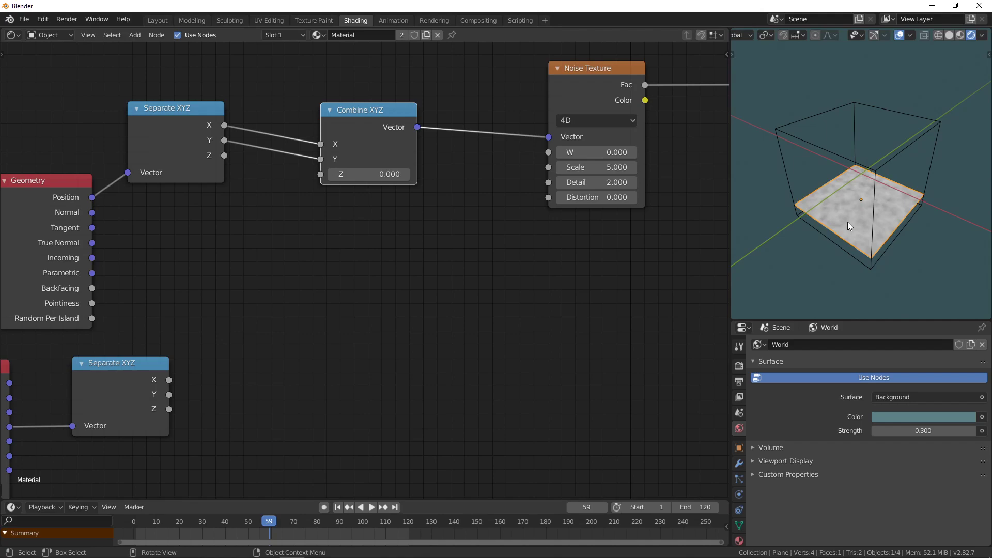
key(alt+g)
middle_drag(805, 192, 875, 110)
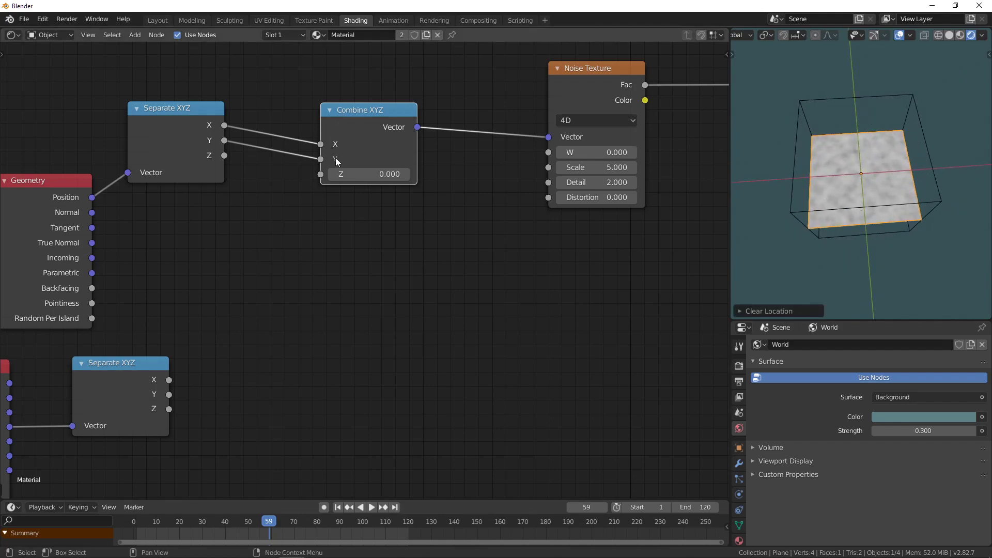
Try a Z value of 2.5 in the Combine XYZ node to preview its effect on the plane, and undo it
drag(369, 174, 393, 174)
click(599, 152)
text(2.5)
key(Escape)
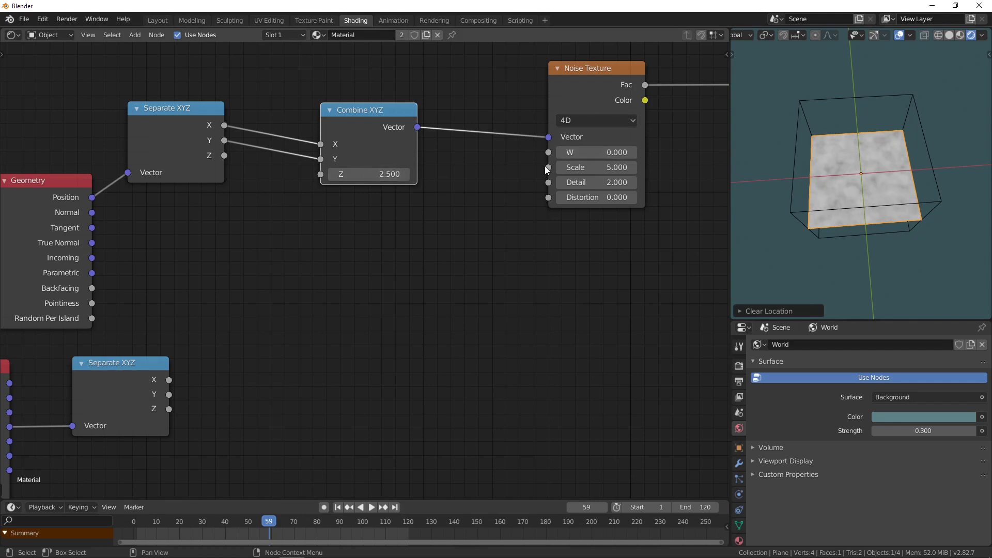
key(ctrl+z)
right_click(855, 160)
middle_drag(929, 182, 858, 152)
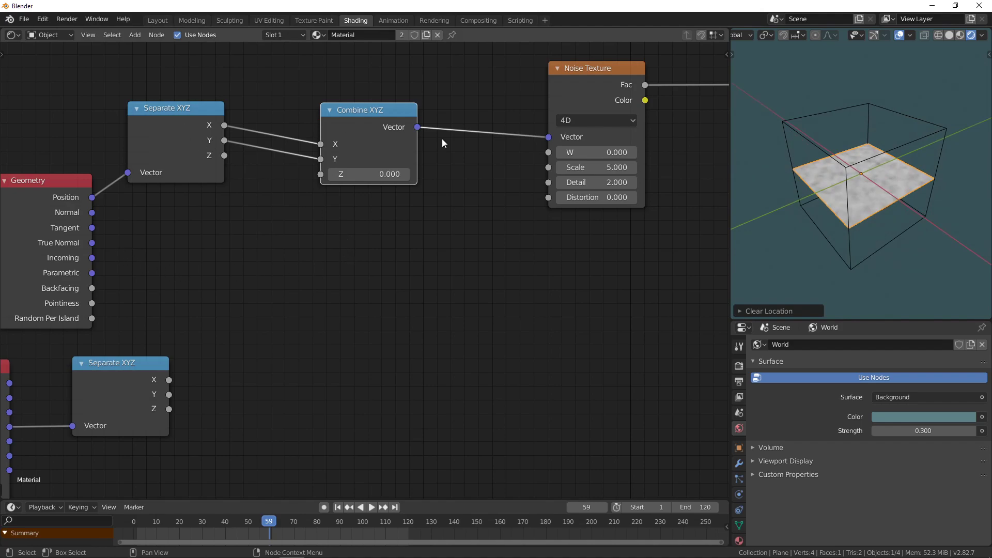
Rearrange the Combine XYZ, Separate XYZ and Noise Texture nodes into a tighter row higher in the node tree
drag(389, 130, 397, 112)
drag(196, 128, 208, 114)
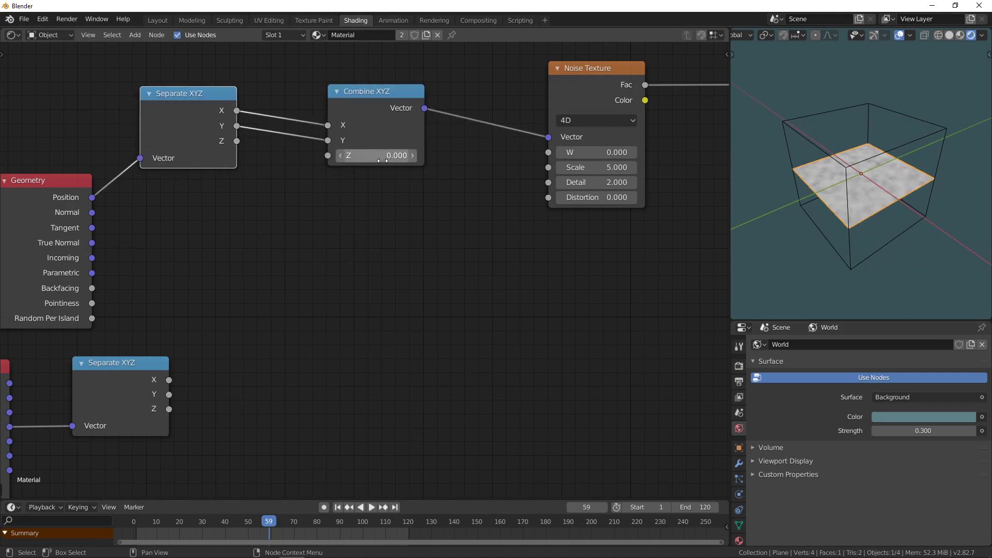
drag(575, 97, 496, 87)
scroll(295, 316, down, 2)
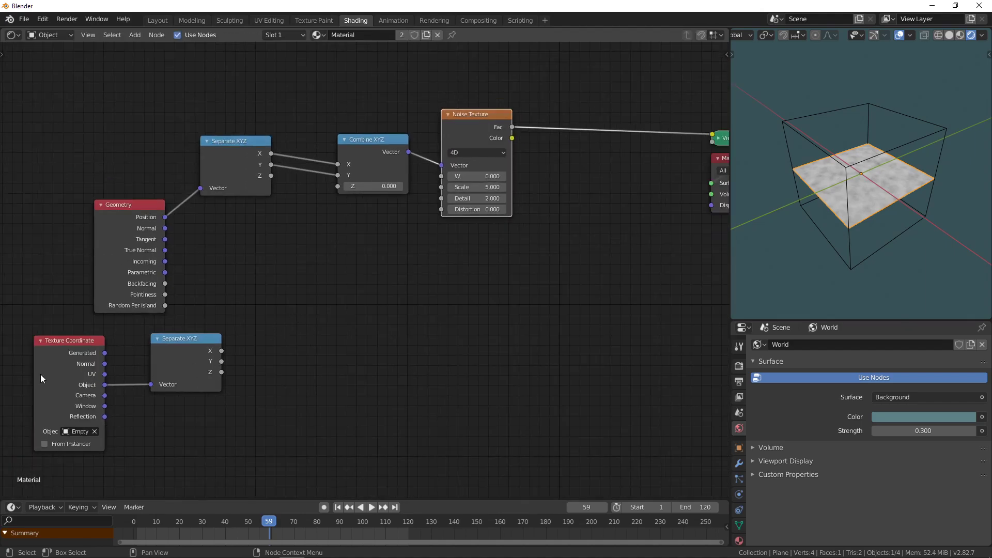
Delete the Texture Coordinate node and its Separate XYZ node, and move the Geometry node up beside the remaining chain
drag(46, 330, 178, 424)
key(x)
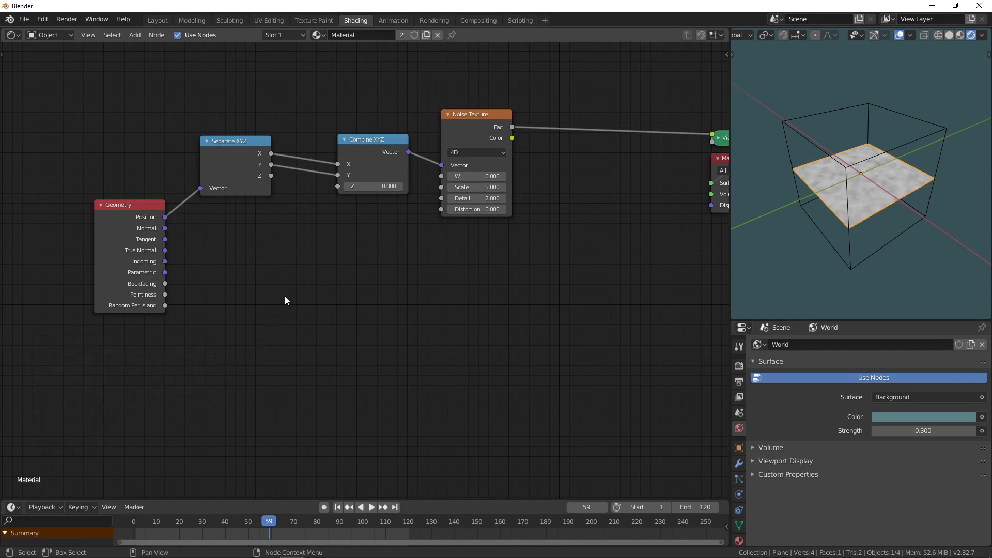
drag(119, 228, 64, 186)
Add a Math node in the empty space below the Combine XYZ chain and a Value node below the Geometry node
key(shift+a)
mouse_move(197, 288)
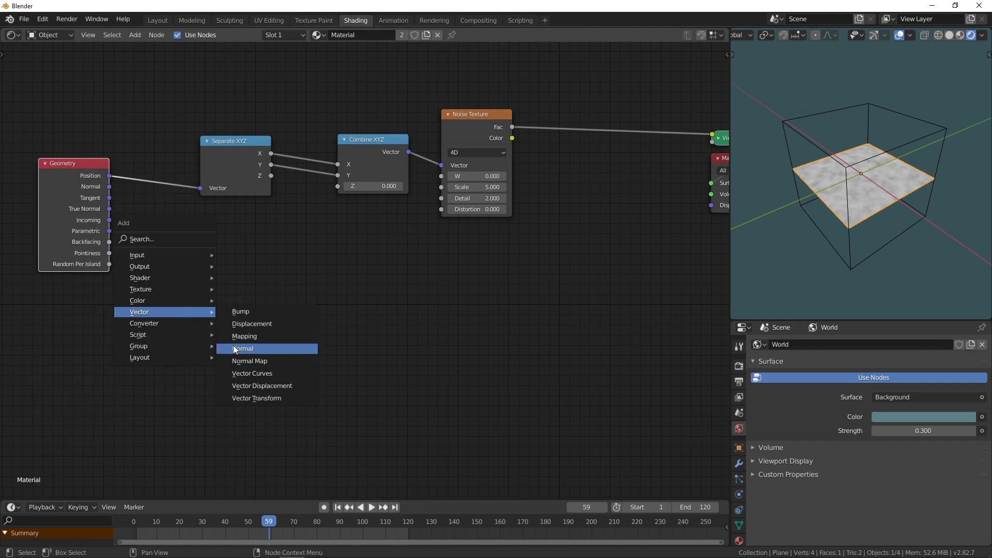
mouse_move(149, 319)
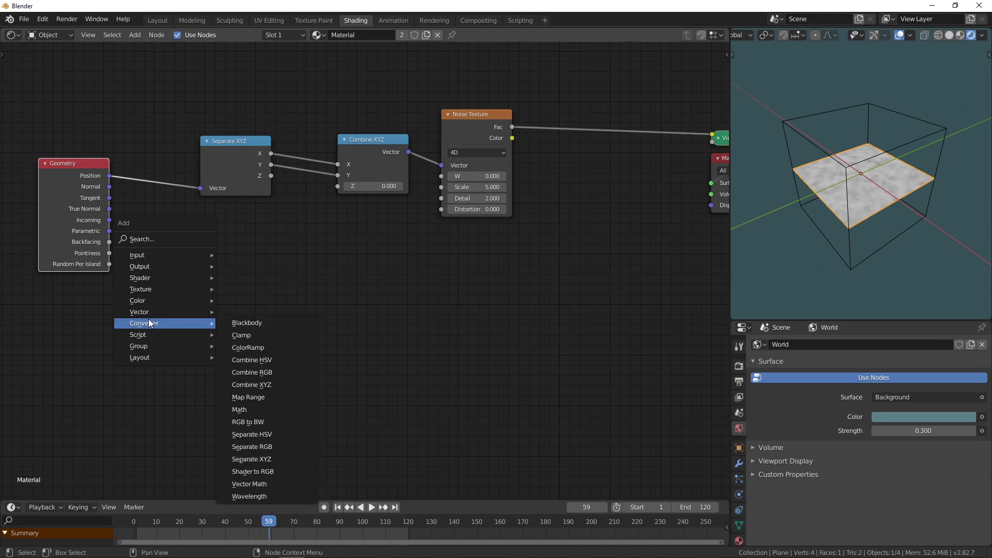
click(240, 408)
click(264, 255)
key(shift+a)
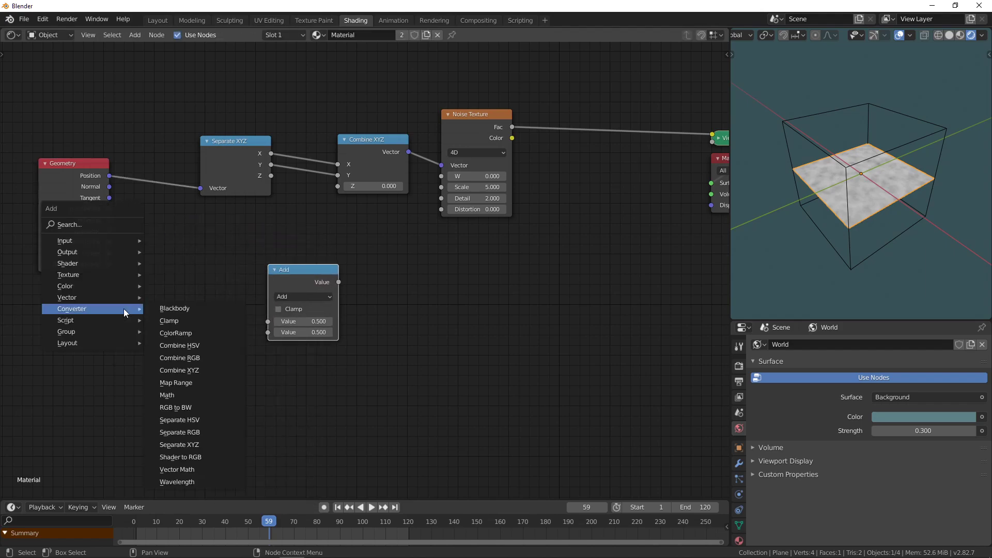
mouse_move(125, 240)
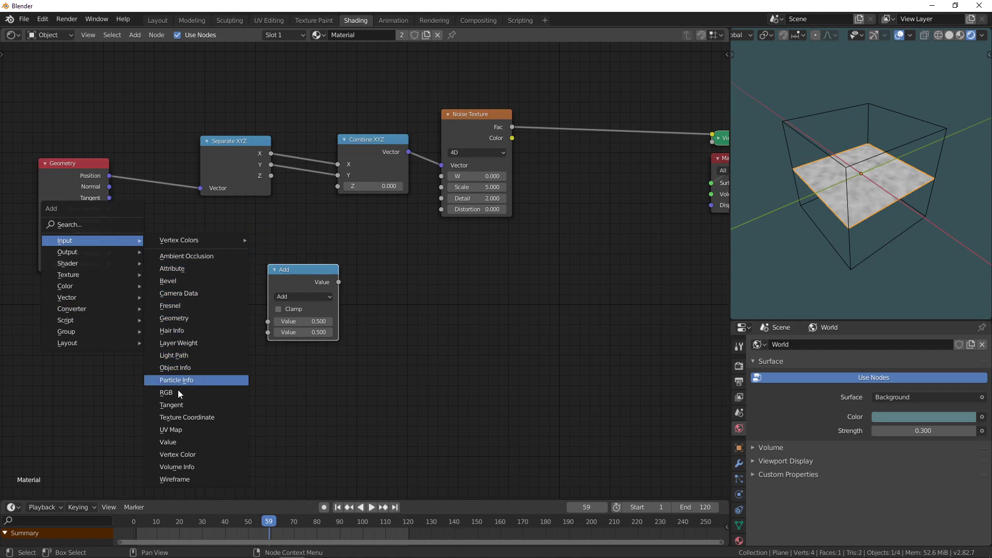
click(179, 444)
click(122, 333)
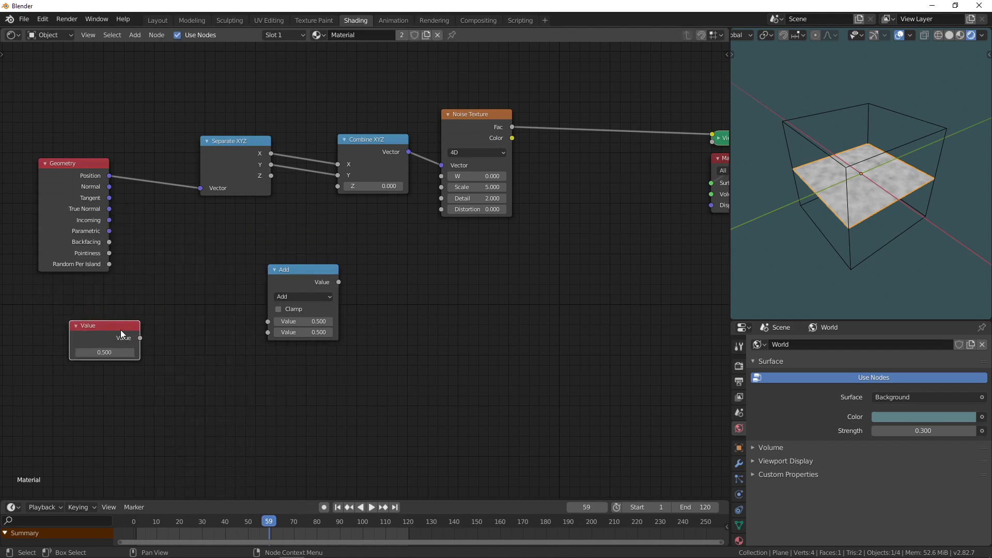
Set the Math node to Cosine, create a Sine copy below it, and feed the Value node into both
click(301, 296)
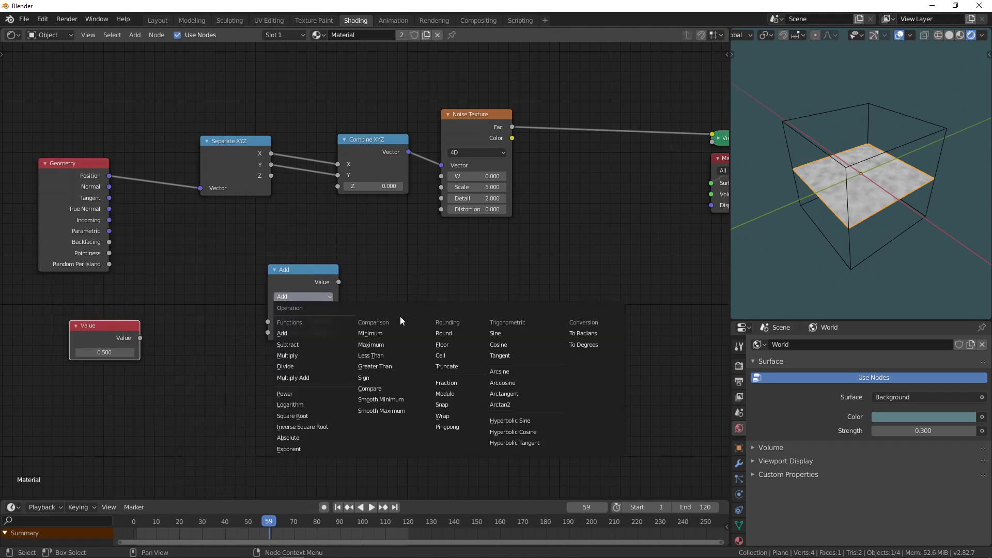
click(533, 345)
click(294, 284)
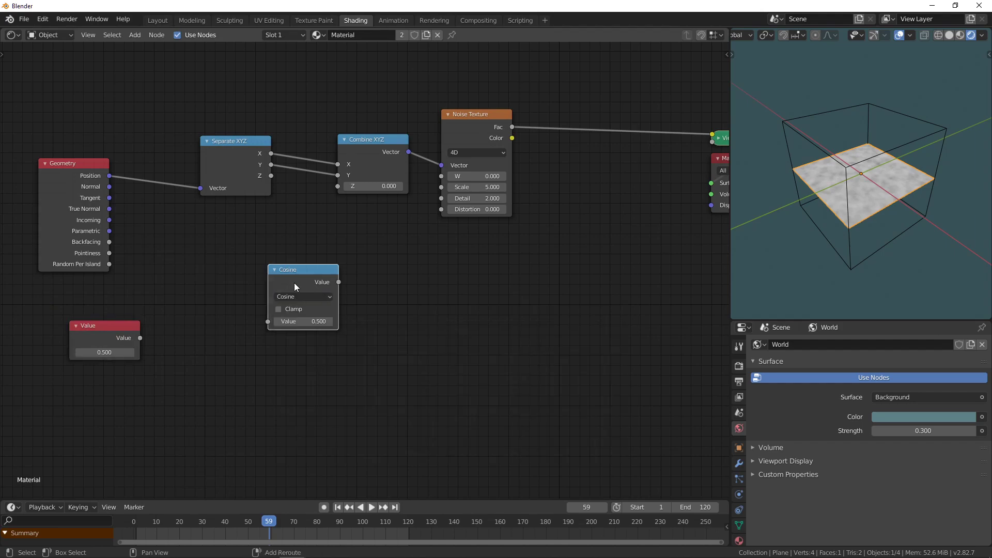
key(shift+d)
click(292, 368)
click(291, 382)
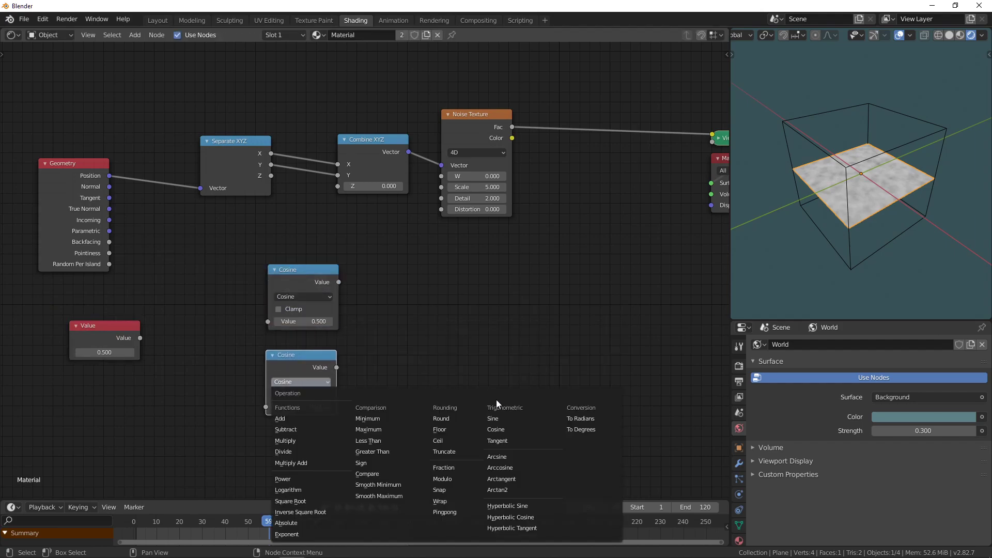
click(502, 421)
drag(142, 338, 269, 321)
drag(140, 339, 281, 407)
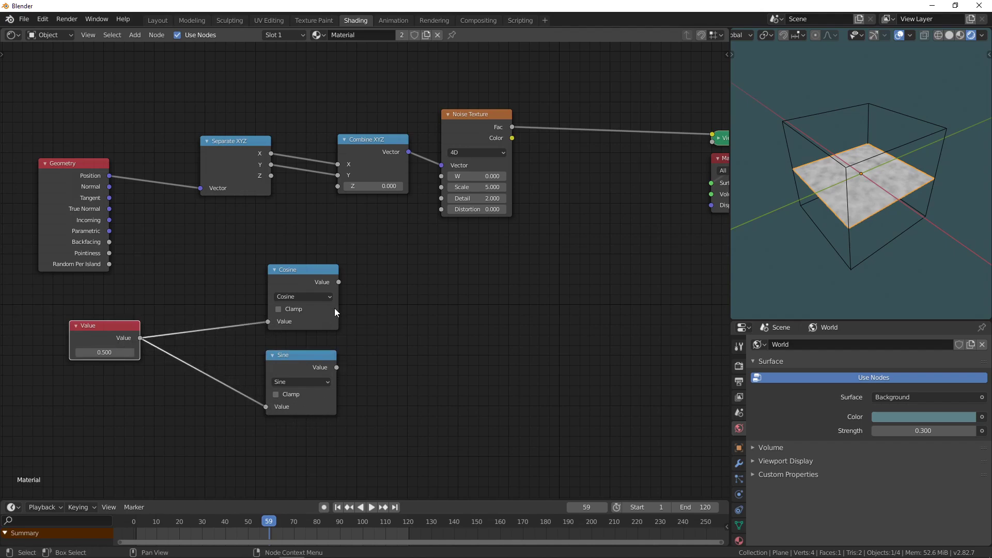
Try values of 0.98, 0 and 6.283 in the Value node that drives the Cosine and Sine nodes
click(98, 352)
text(0.98)
key(Return)
click(108, 353)
text(0)
key(Return)
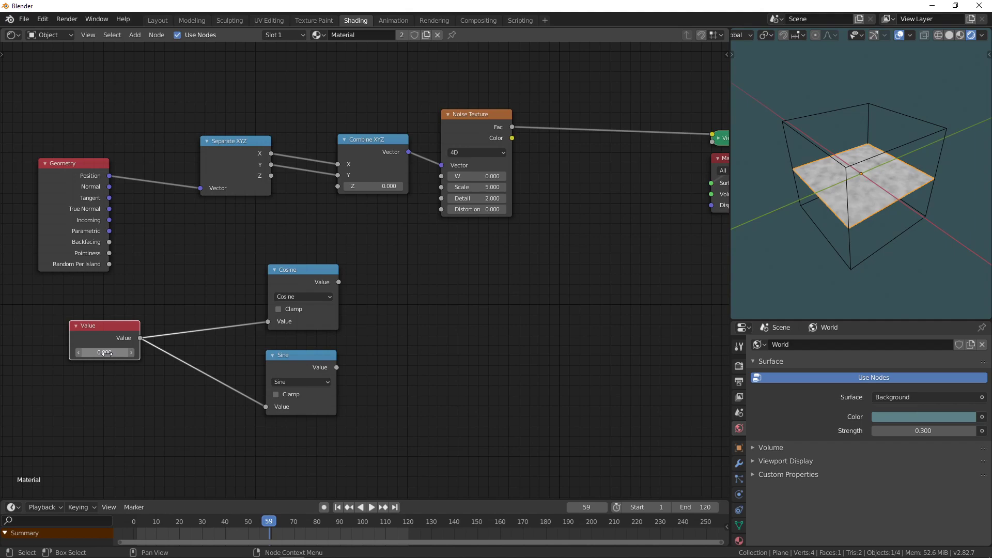
click(107, 353)
text(283)
key(Return)
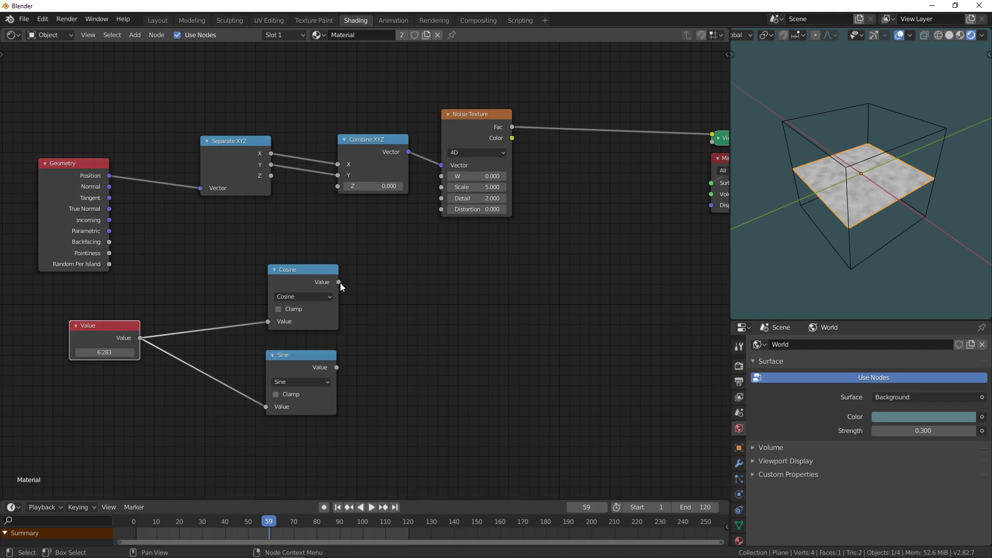
Connect Cosine to the Combine XYZ node's Z and Sine to the Noise Texture's W, and shift both Math nodes closer to the Value node
drag(339, 282, 338, 186)
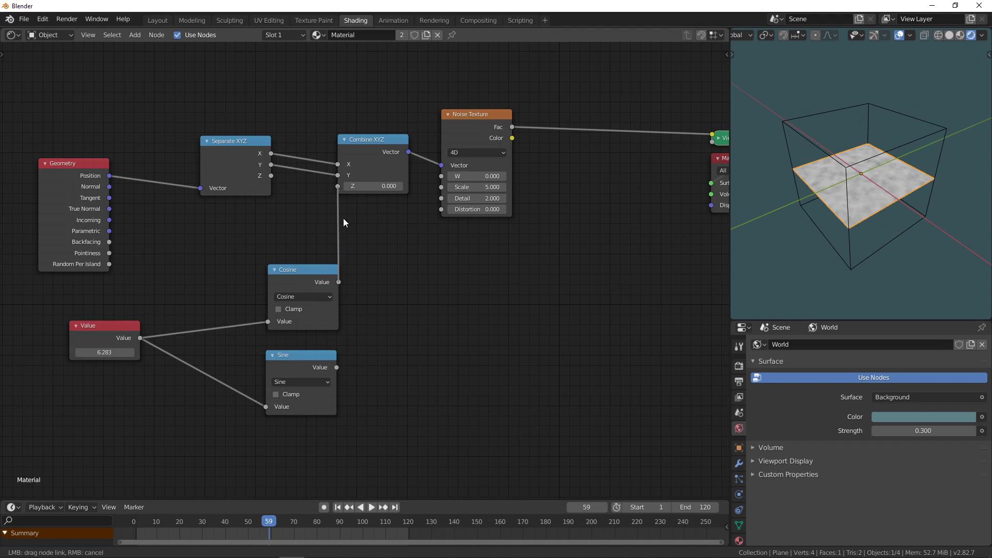
drag(337, 367, 444, 180)
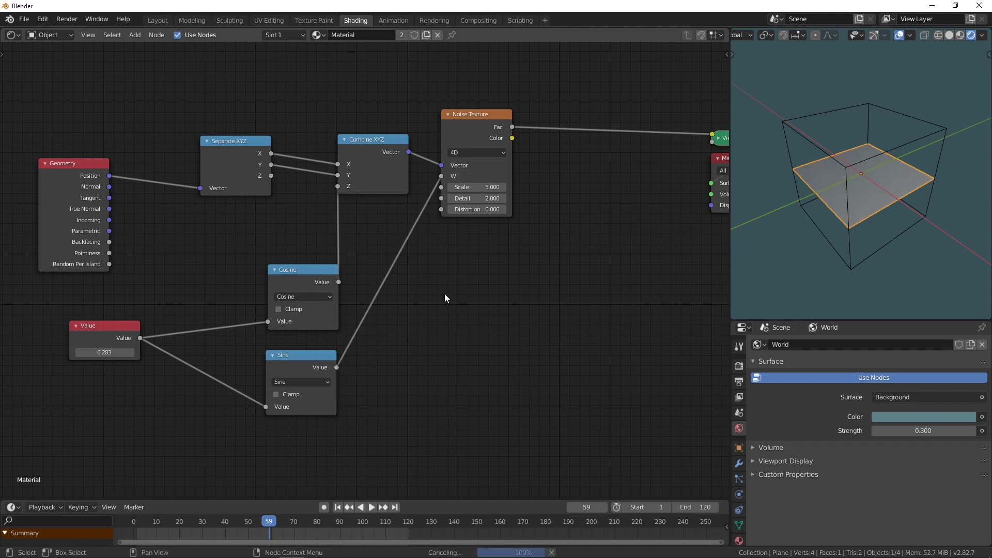
drag(295, 277, 270, 263)
drag(292, 368, 267, 341)
Set the Value node to 0 and keyframe it at frame 1, with the plane viewed from above
middle_drag(781, 213, 853, 230)
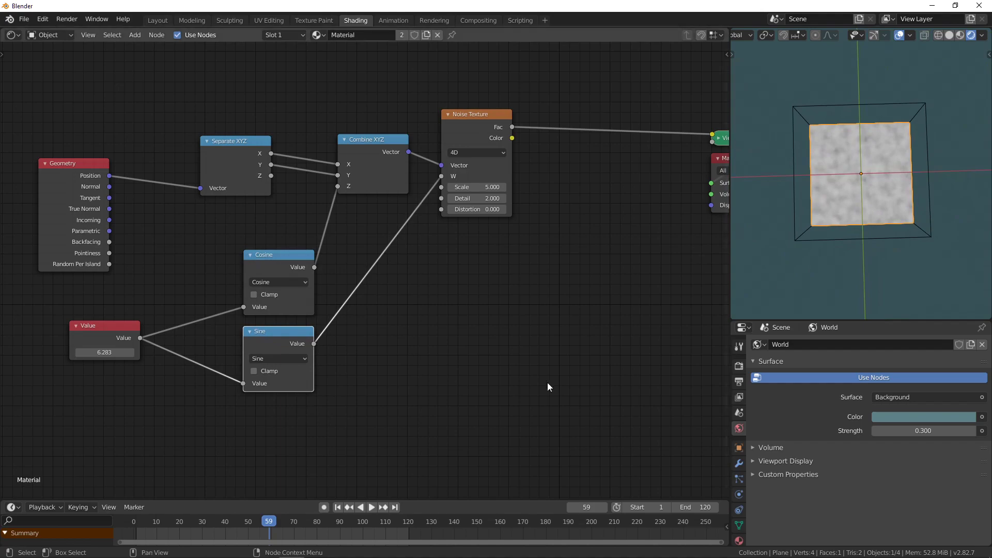
click(108, 352)
text(0)
key(Return)
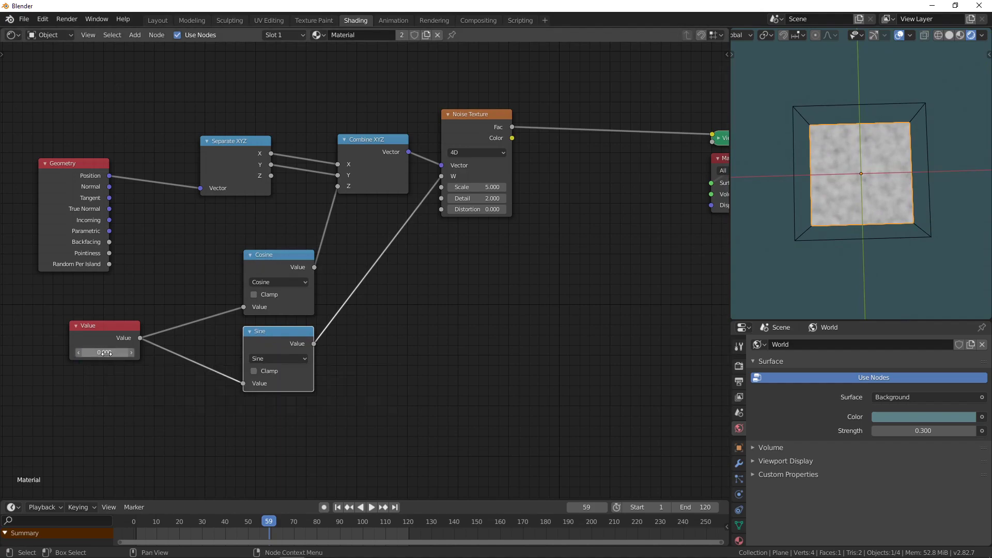
key(space)
drag(267, 523, 139, 522)
key(space)
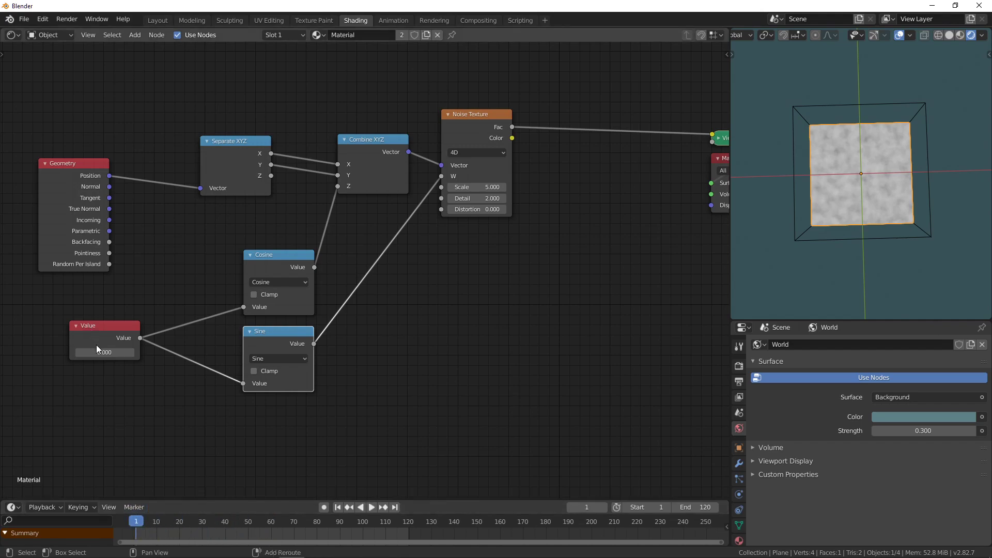
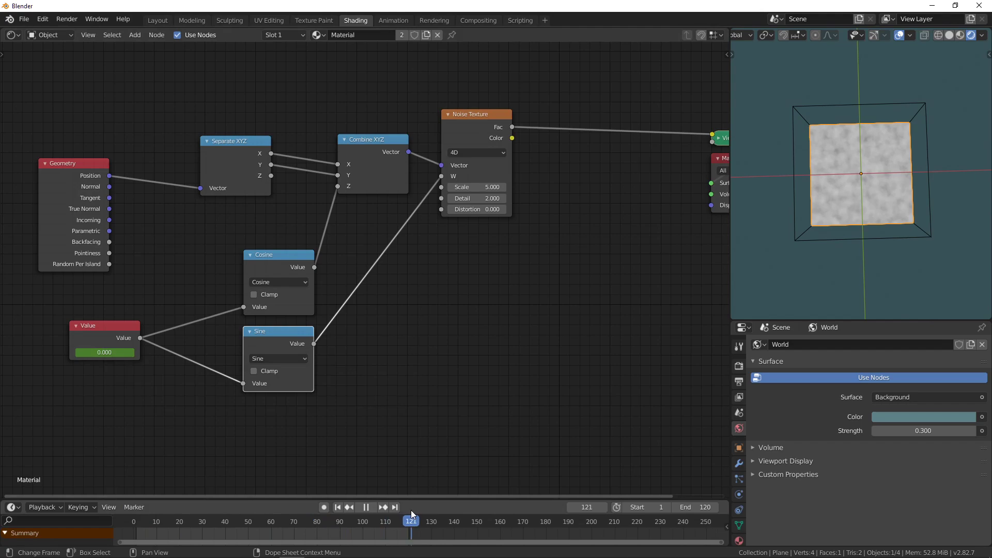
Keyframe the Value node at 6.283 on frame 120 and play the animation to preview the noise
key(space)
click(100, 354)
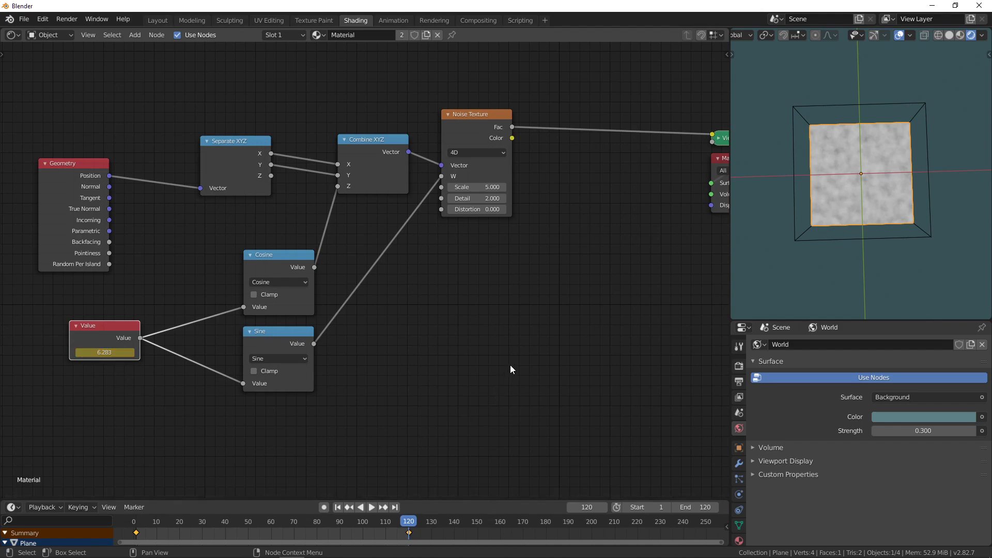
key(space)
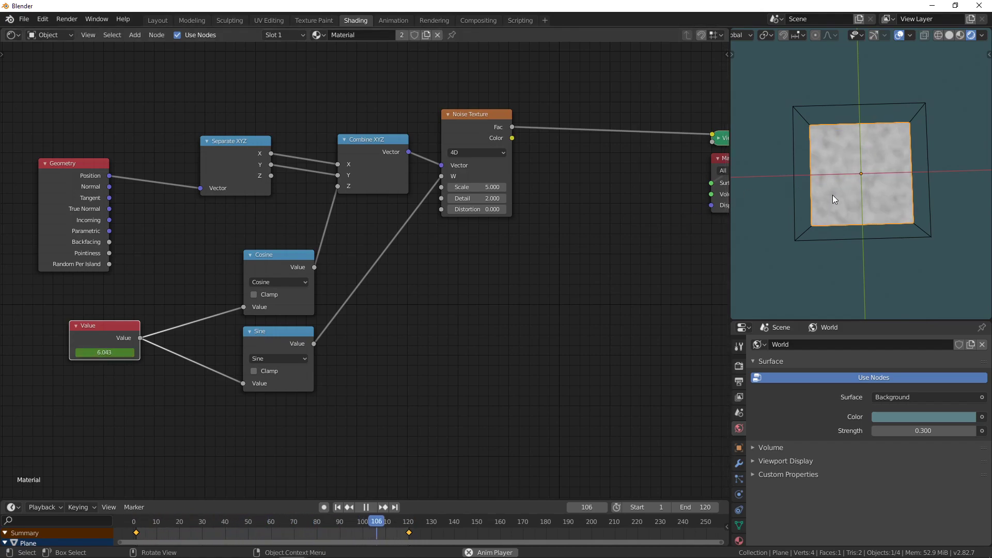
key(space)
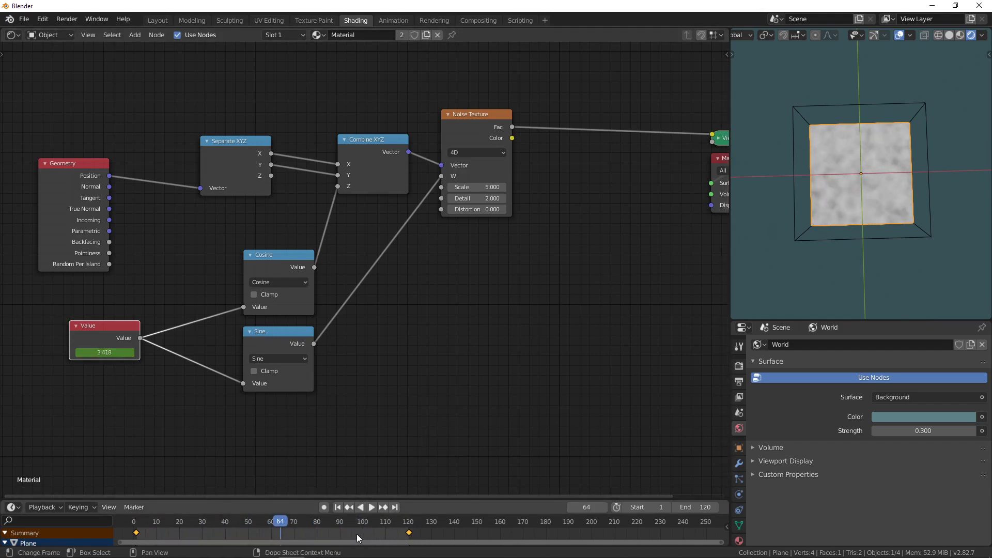
Change the Value keyframes to linear interpolation and play the loop while inspecting the plane's noise up close
key(t)
click(136, 482)
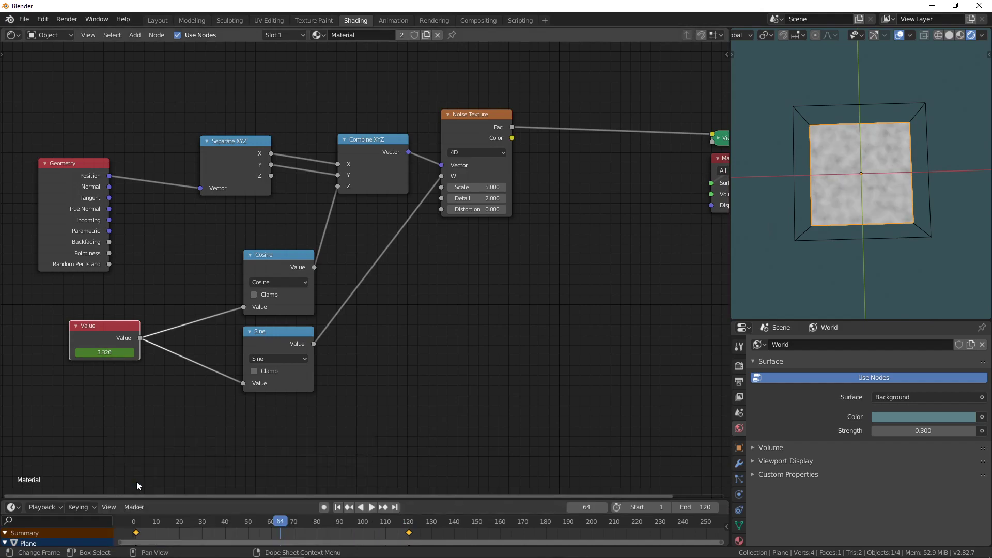
key(space)
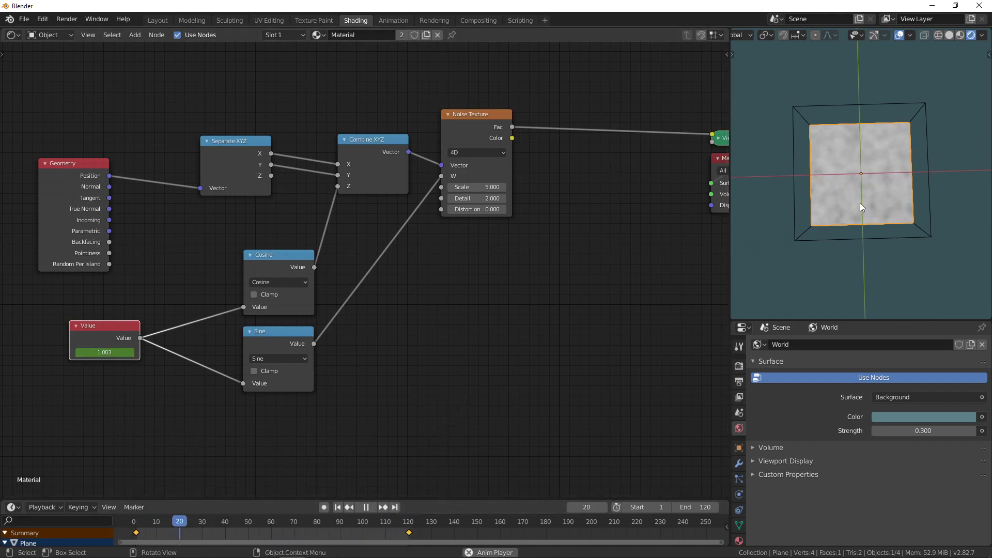
scroll(864, 158, up, 5)
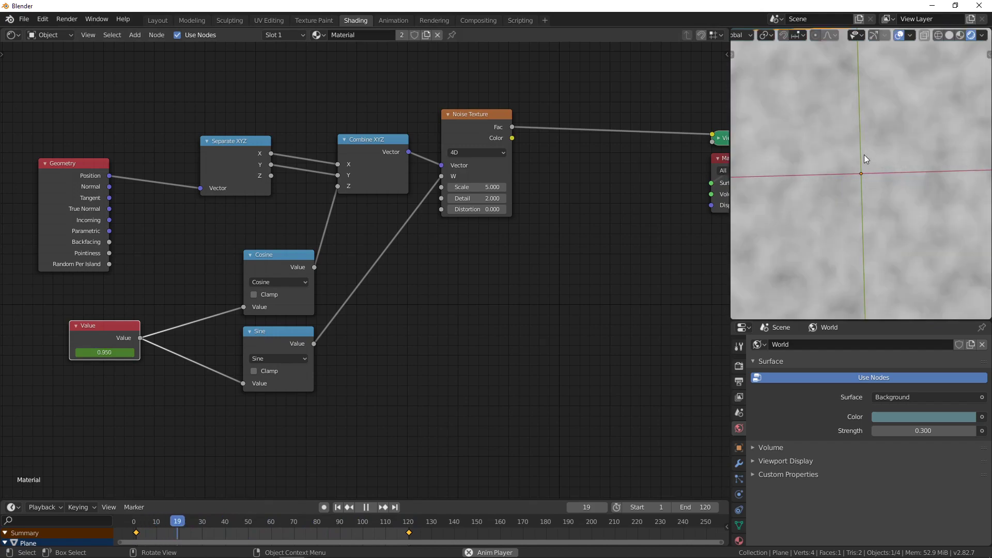
scroll(864, 154, down, 4)
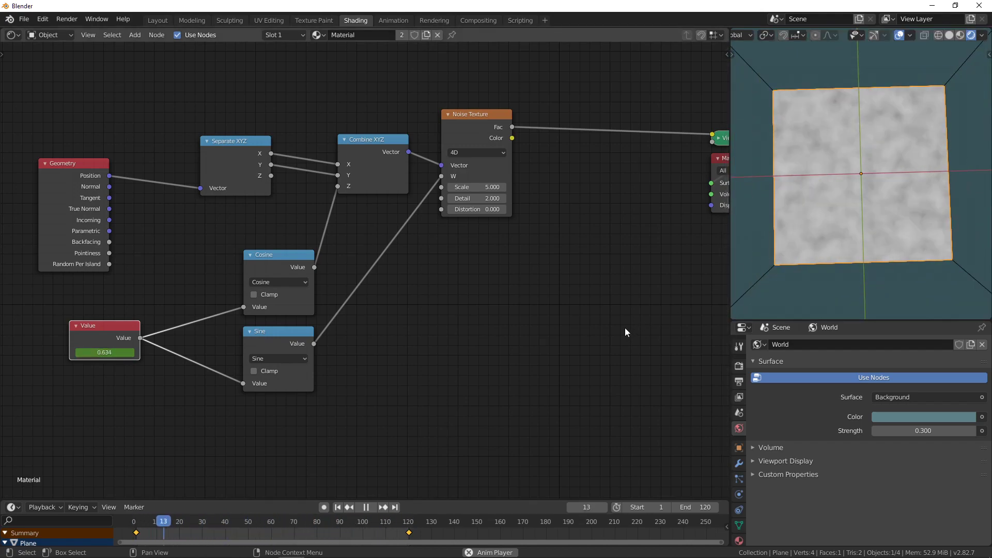
key(space)
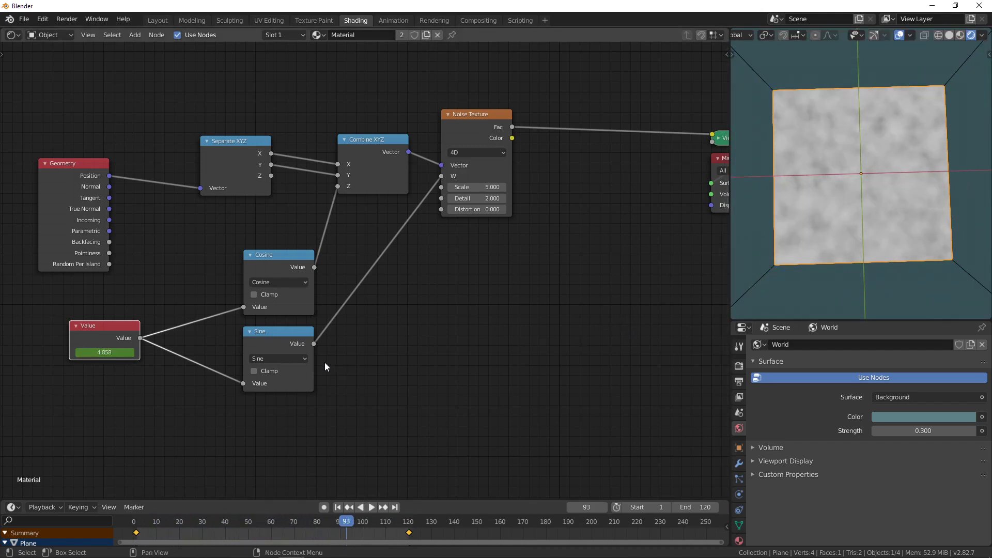
Duplicate the Cosine node into the empty space below the Noise Texture and set the copy to Multiply
middle_drag(399, 339, 362, 339)
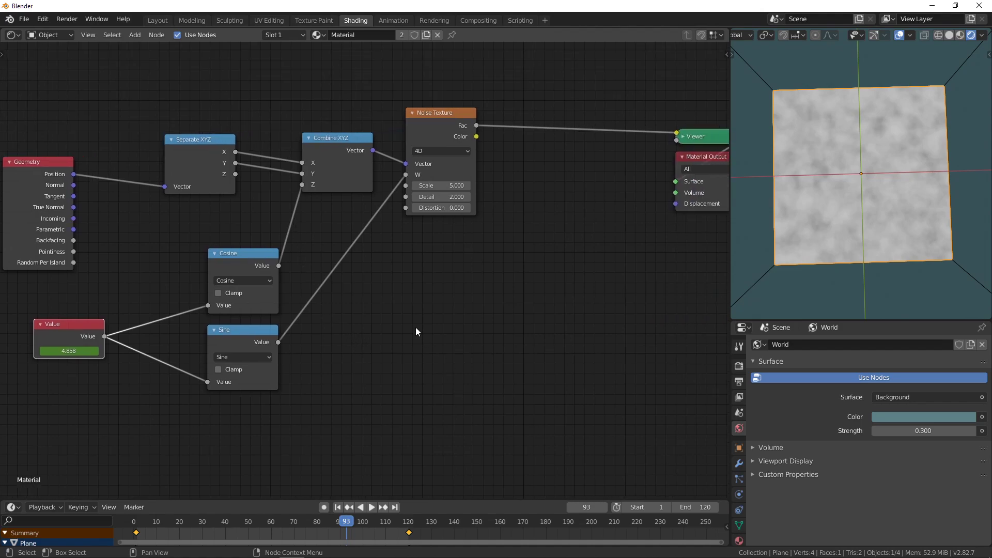
key(shift+a)
mouse_move(383, 381)
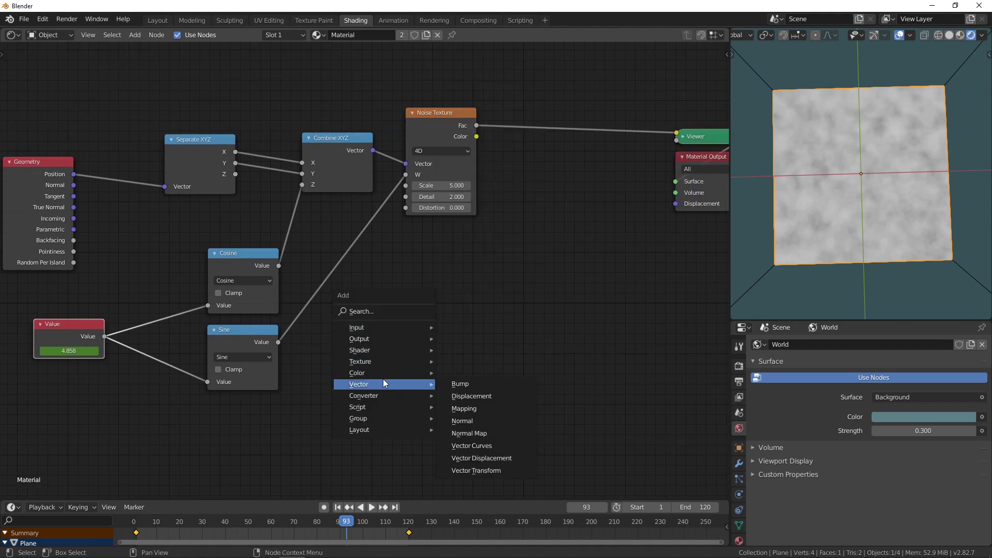
click(241, 268)
key(shift+d)
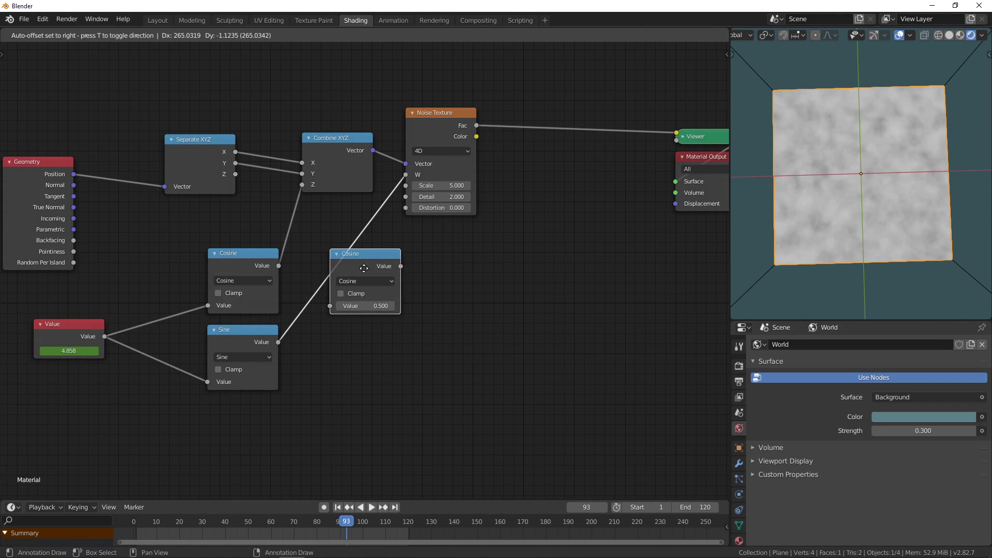
click(425, 274)
click(420, 287)
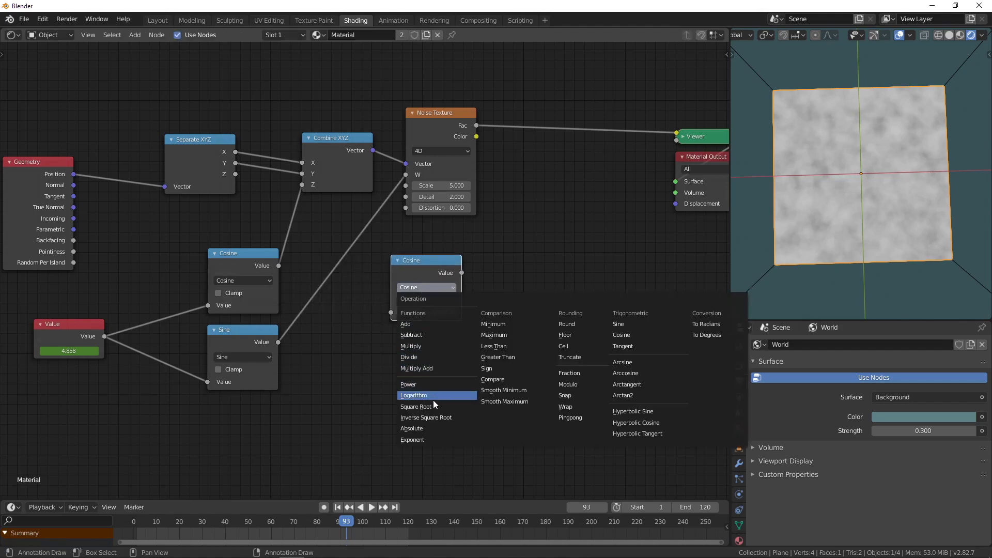
click(438, 344)
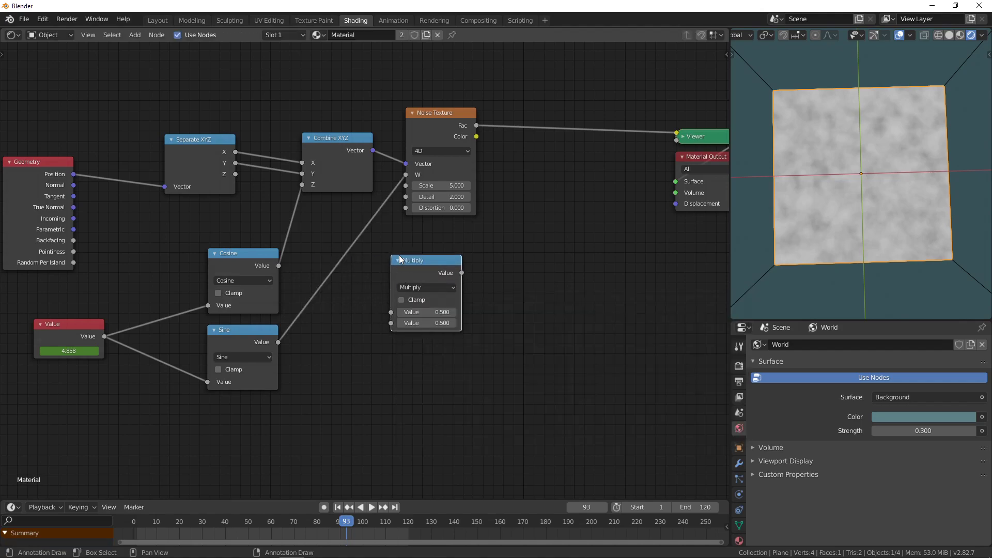
Insert the Multiply node into the link between the Sine node and the Noise Texture's W input
key(h)
key(g)
click(404, 282)
key(h)
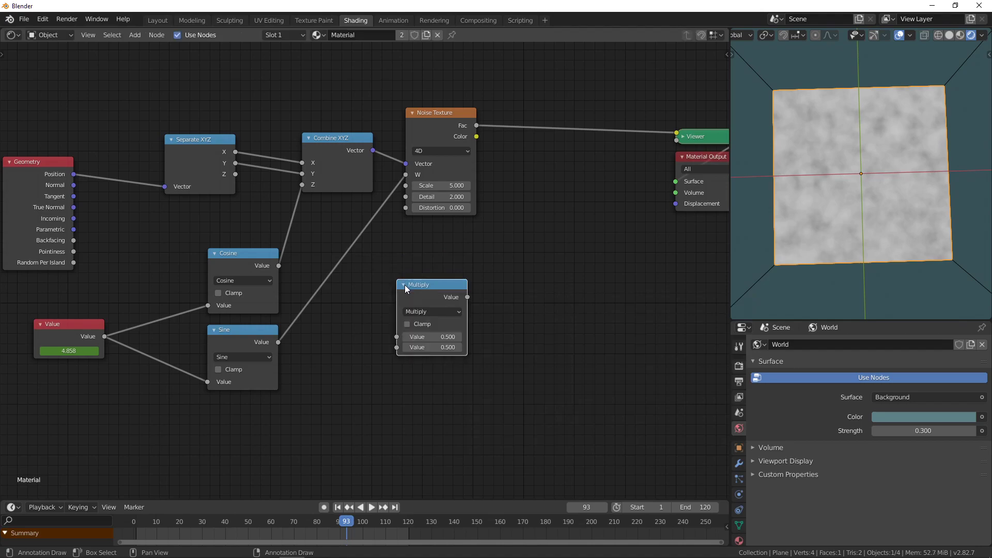
key(g)
click(352, 246)
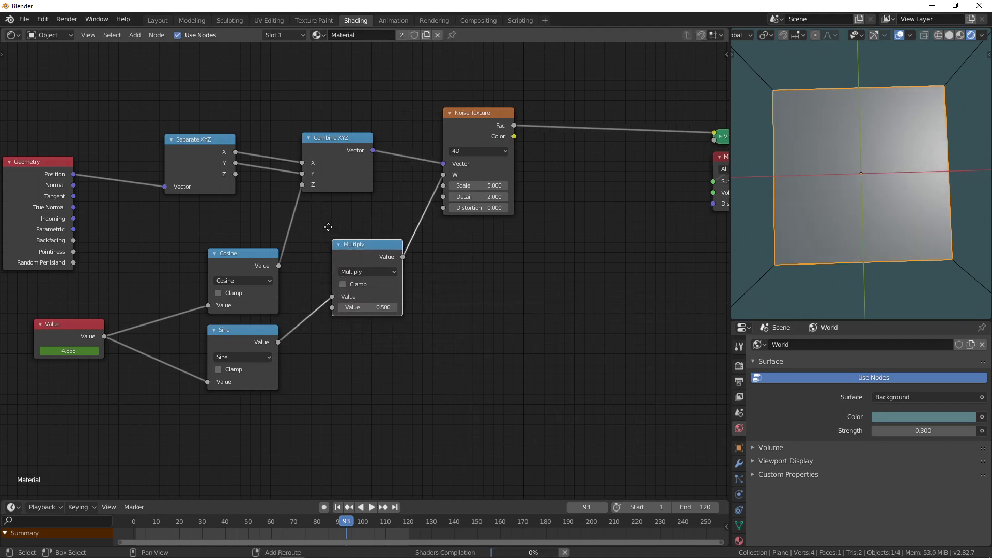
Insert a duplicate of the Multiply node between Cosine and the Combine XYZ node's Z input, and play the animation
key(shift+d)
click(368, 228)
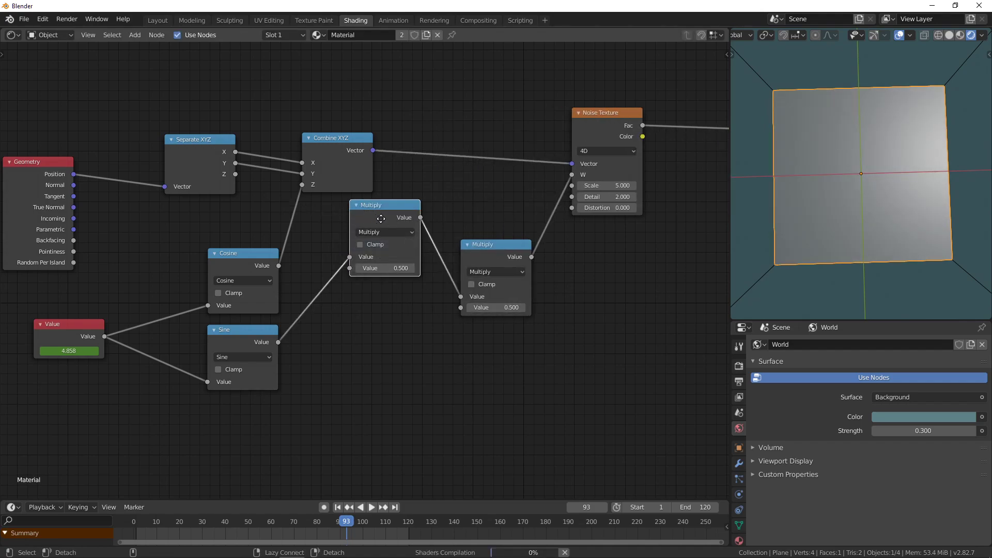
alt+drag(381, 219, 351, 210)
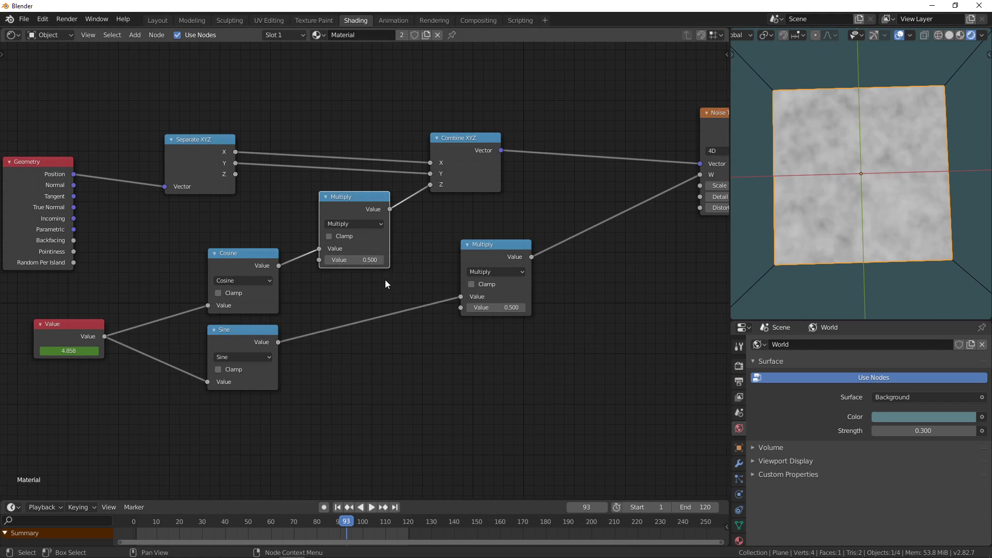
key(space)
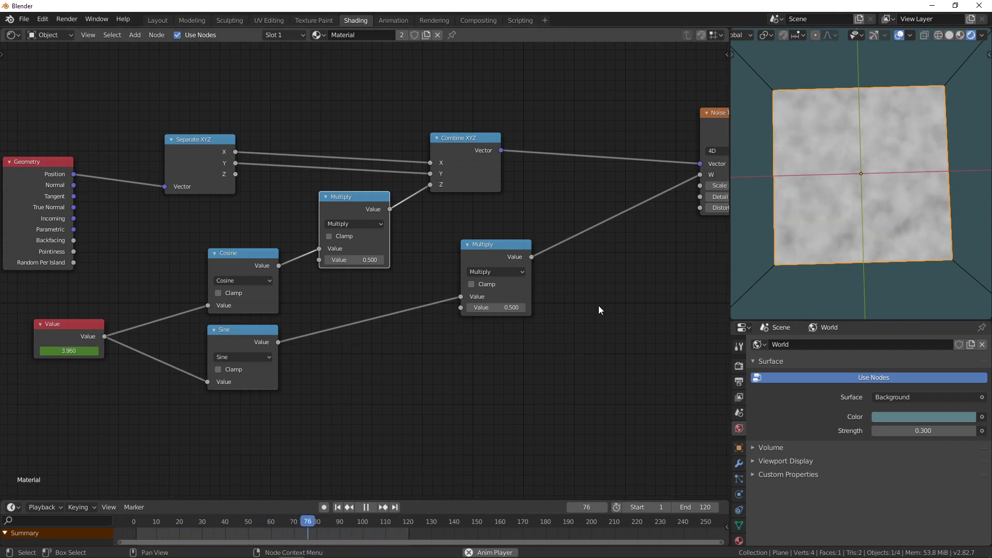
key(space)
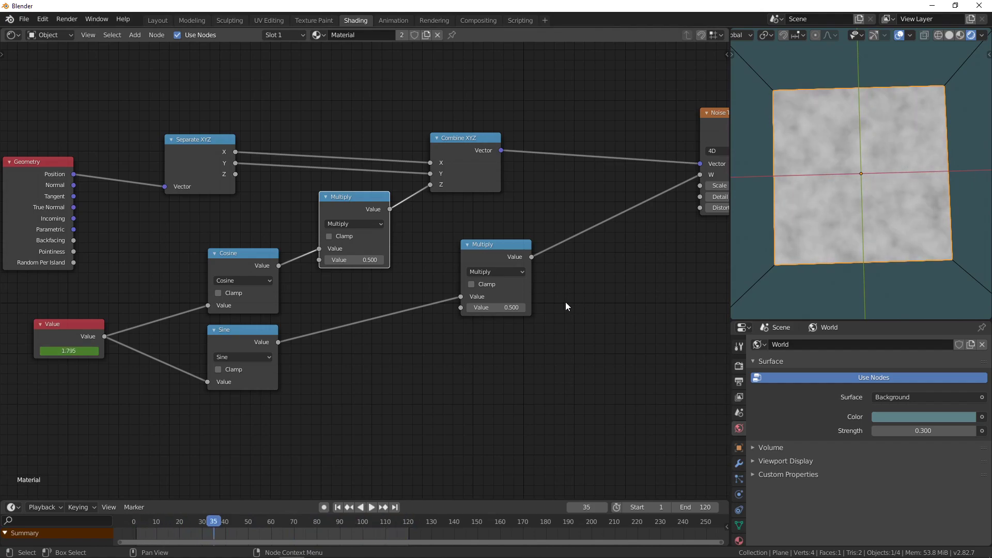
Set the multiplier of both Multiply nodes to 0.1 and play the animation to preview the noise on the plane
click(512, 309)
text(0.1)
key(Return)
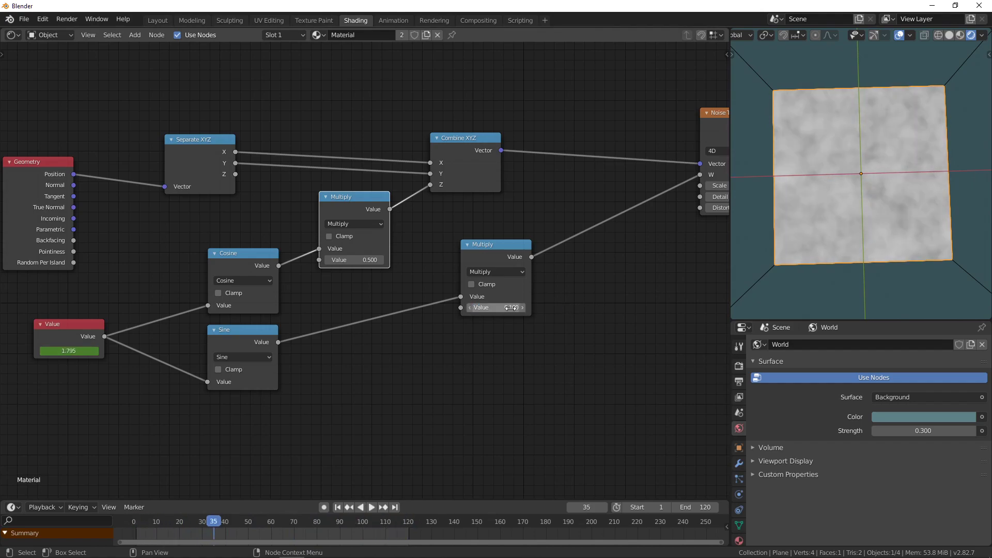
click(368, 264)
text(0.1)
key(Return)
key(space)
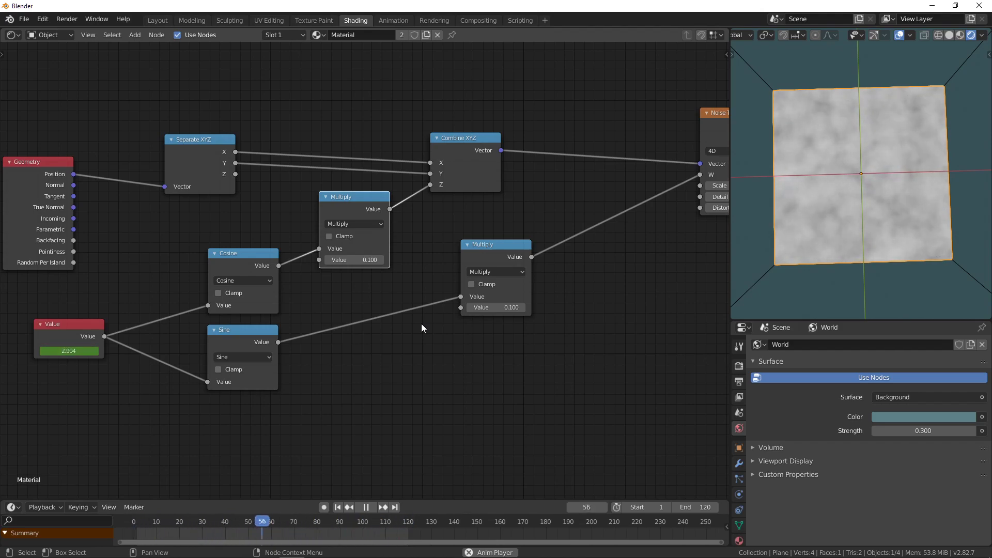
key(space)
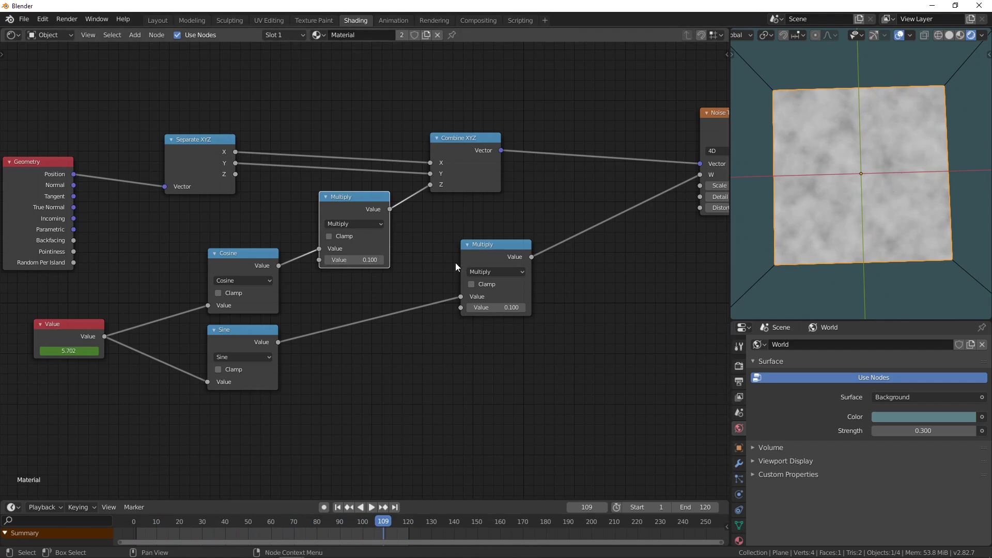
scroll(778, 194, down, 3)
scroll(784, 190, up, 2)
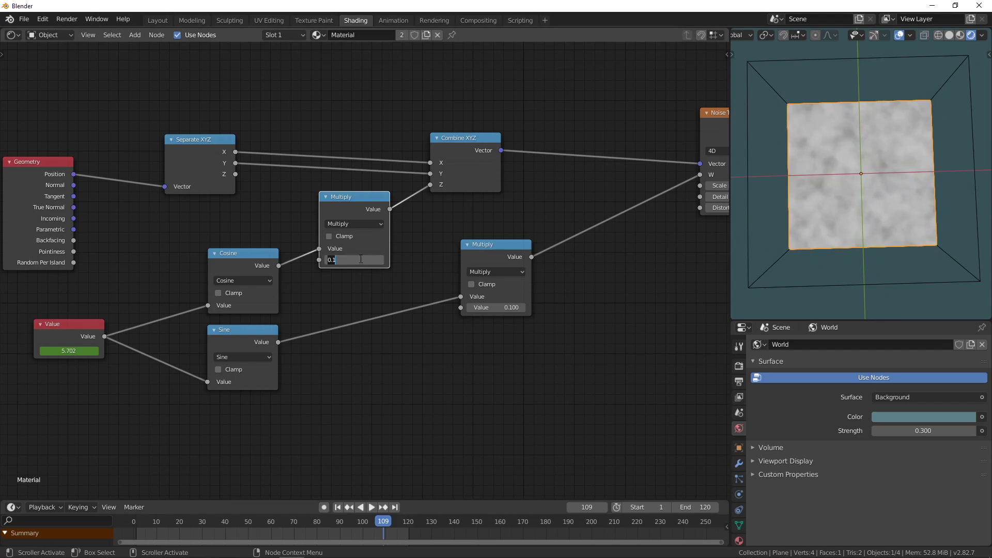
Set the multiplier of the Multiply node after Cosine to 0.5 and play the animation
text(.5)
key(Return)
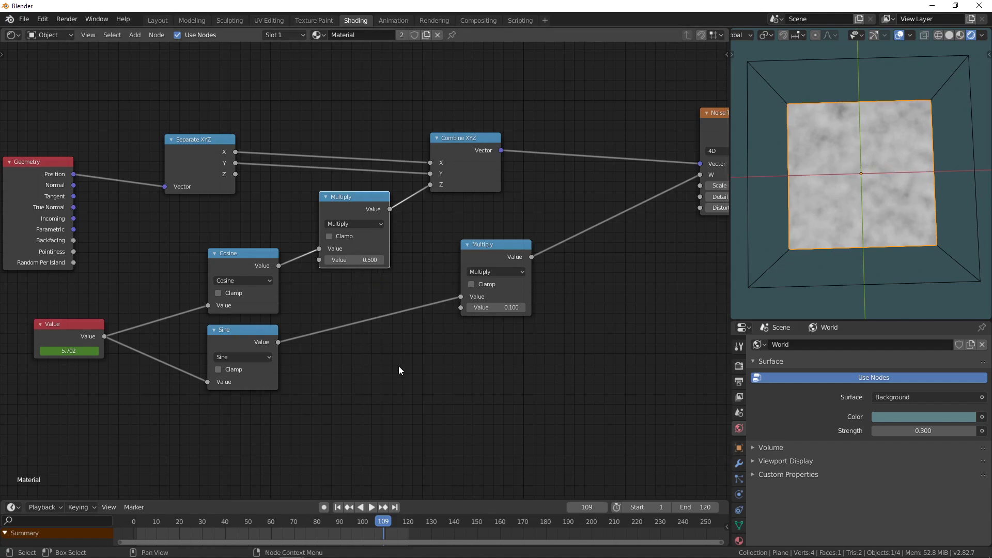
key(space)
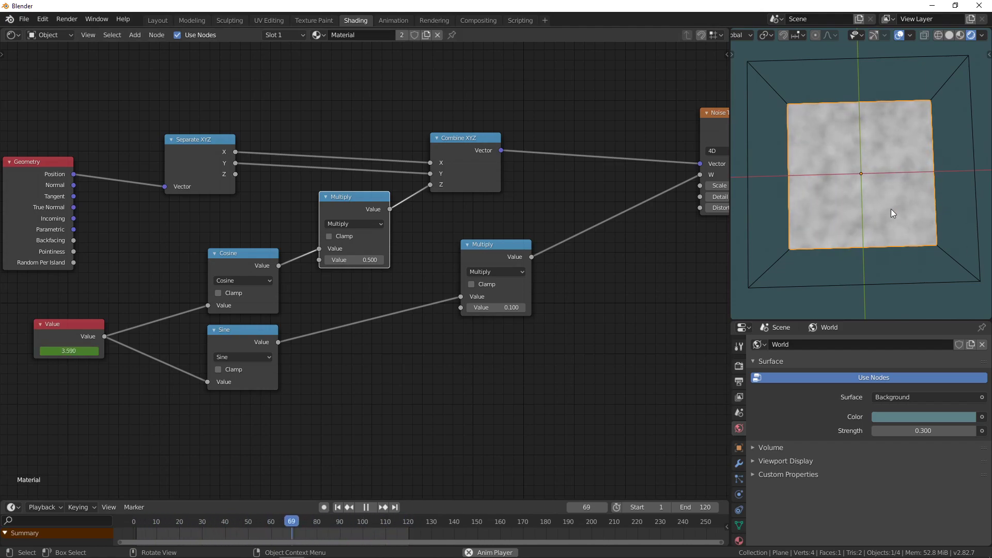
Sketch a closed-loop annotation over the plane in the viewport, remove that annotation note and stop the playback
mouse_move(935, 170)
mouse_down()
mouse_move(891, 134)
mouse_move(836, 137)
mouse_move(804, 152)
mouse_move(785, 178)
mouse_move(784, 204)
mouse_move(881, 230)
mouse_move(928, 220)
mouse_move(954, 198)
mouse_move(956, 181)
mouse_move(938, 170)
mouse_up()
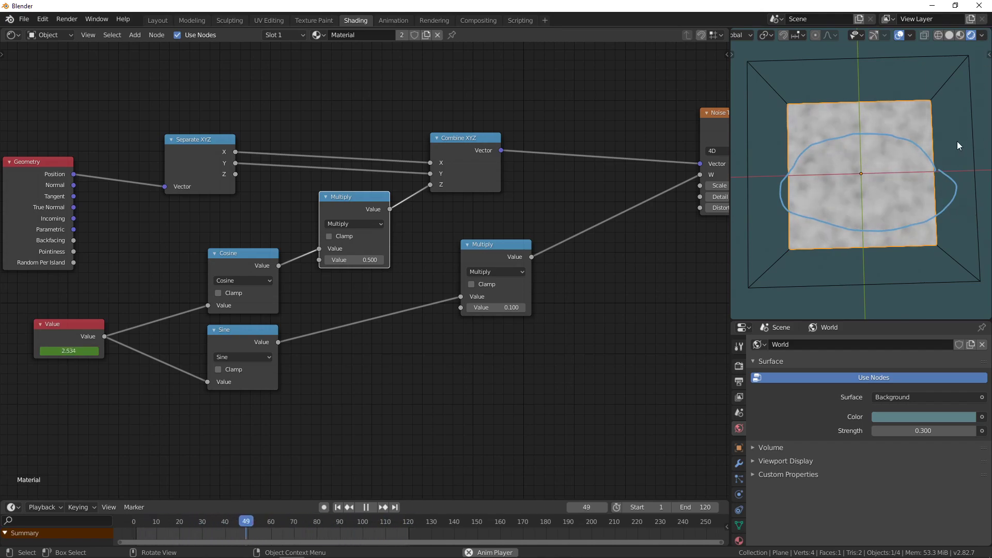
key(n)
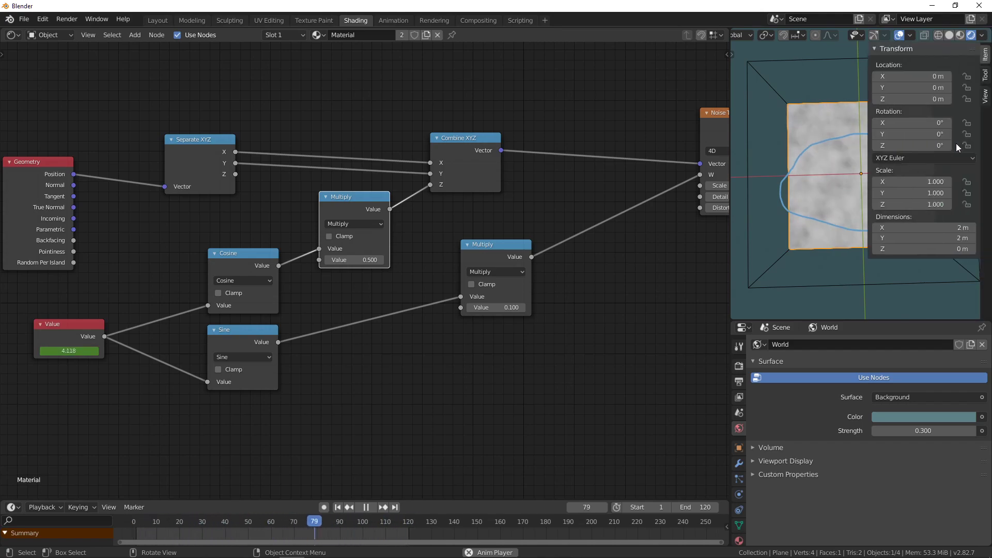
click(986, 96)
scroll(953, 244, down, 7)
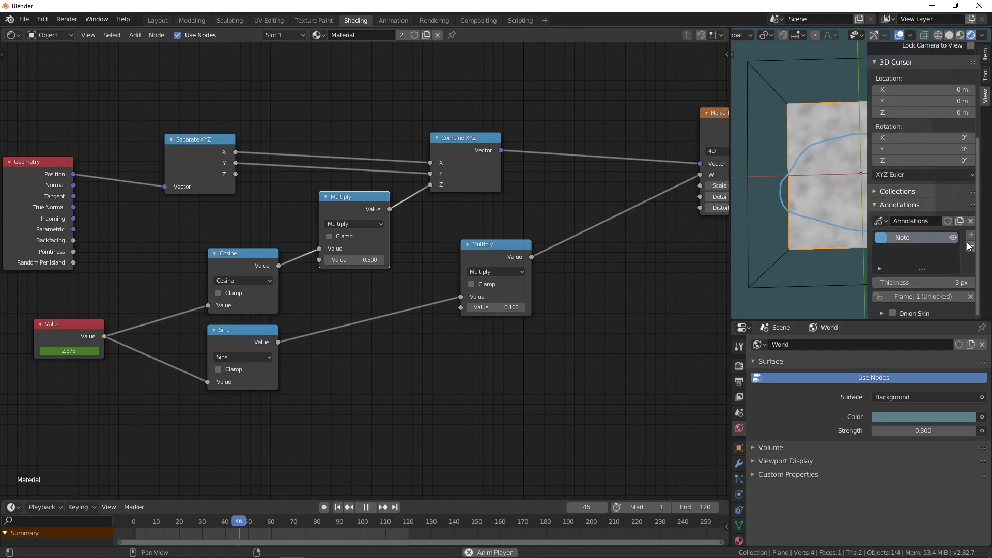
scroll(962, 243, up, 7)
key(n)
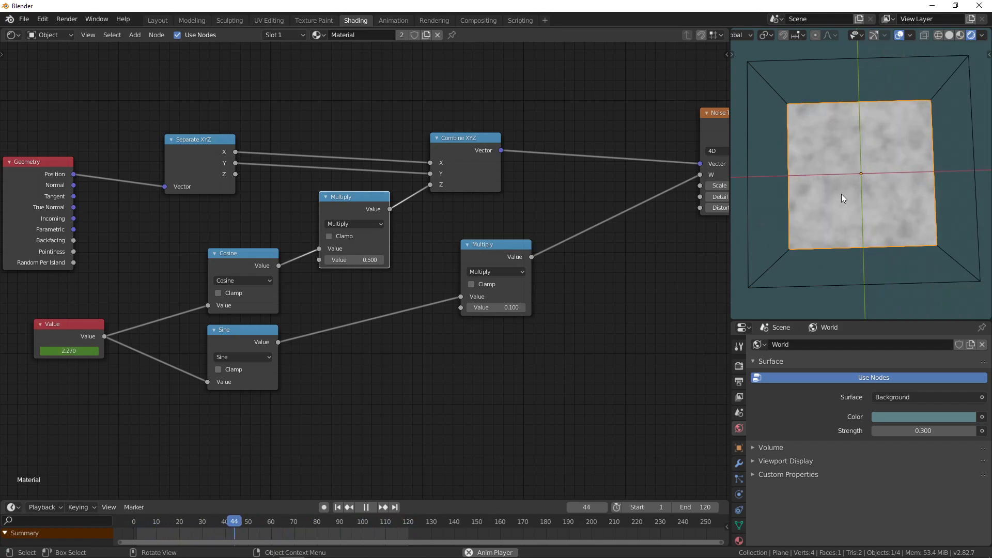
scroll(842, 194, down, 2)
key(space)
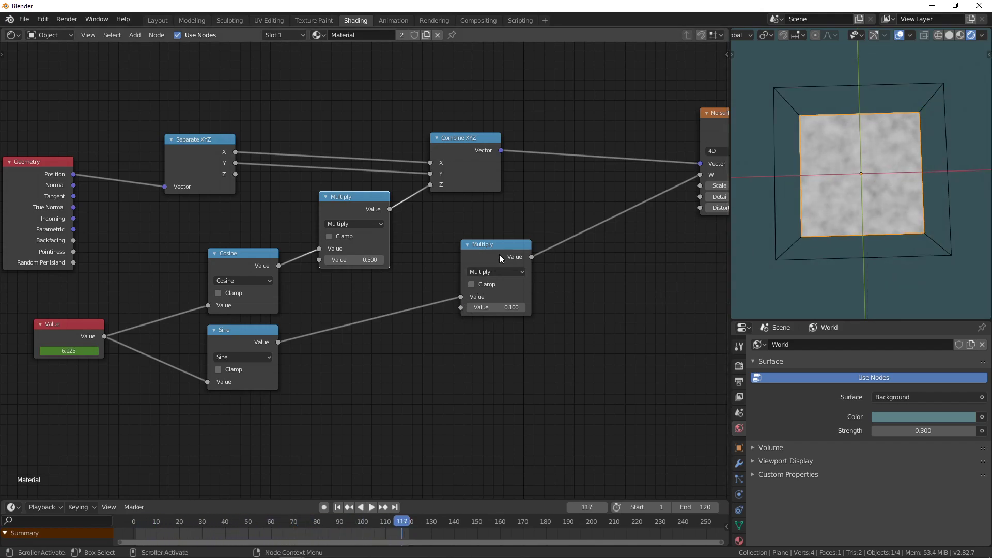
Move the Sine branch's Multiply node beside Sine and merge the Value node's two output links through a reroute
drag(500, 254, 372, 295)
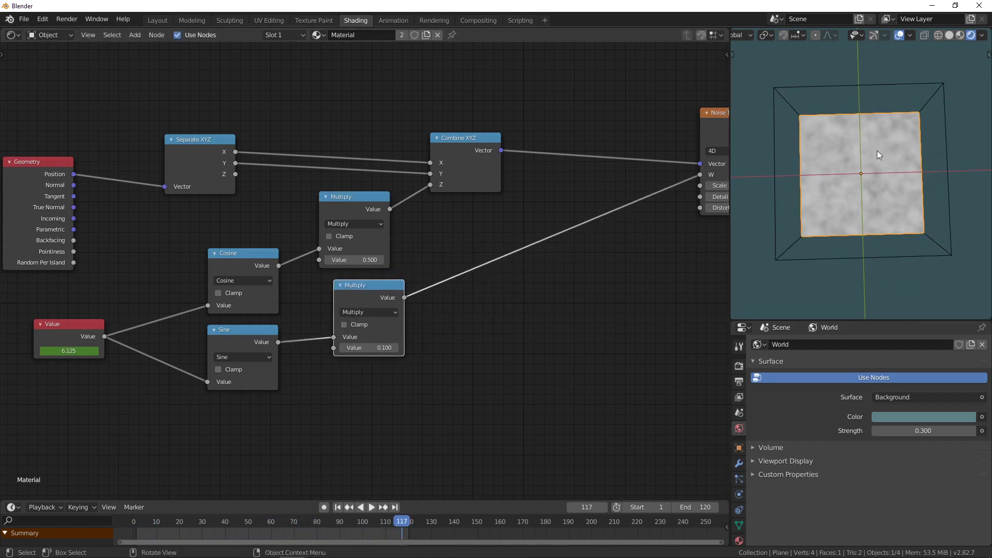
middle_drag(89, 374, 341, 329)
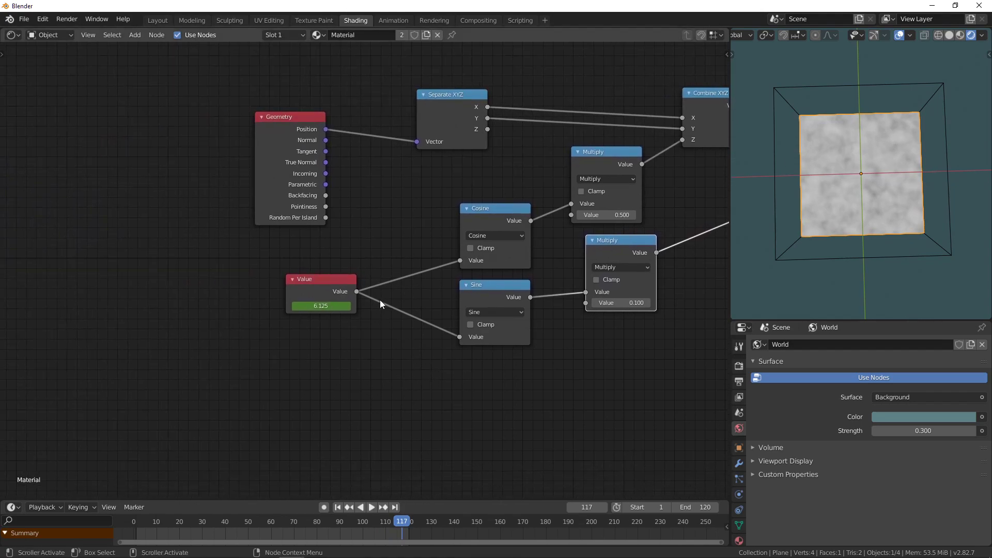
shift+right_drag(404, 258, 388, 315)
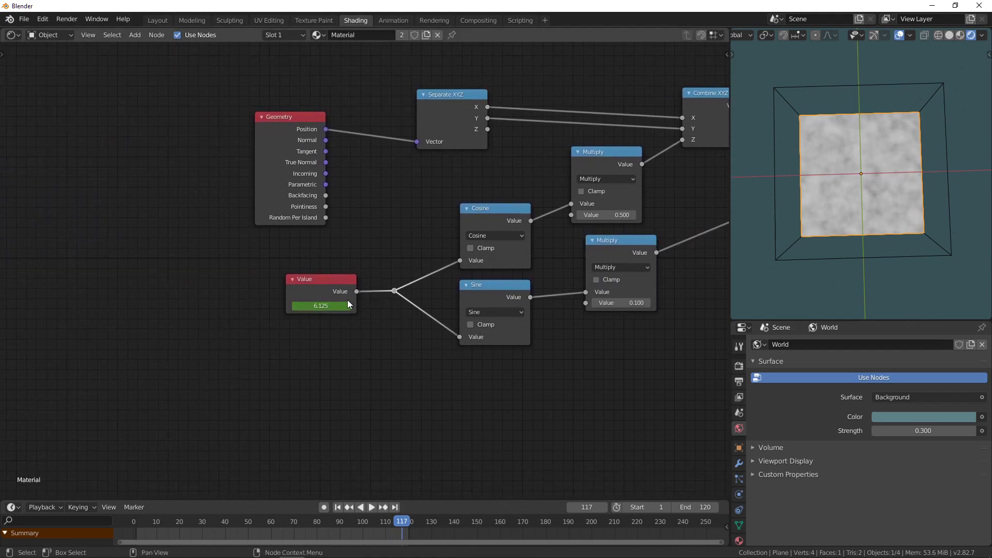
mouse_move(307, 288)
mouse_down()
mouse_move(234, 289)
mouse_move(298, 288)
mouse_up()
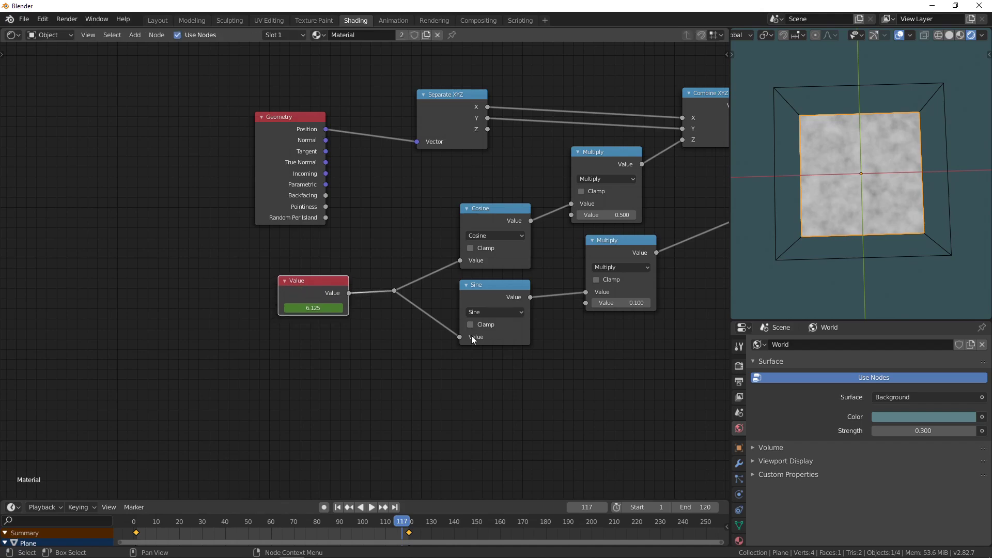
Move the Combine XYZ node closer to the Noise Texture and try adding reroutes to both Multiply output links
middle_drag(528, 353, 22, 370)
drag(214, 123, 315, 96)
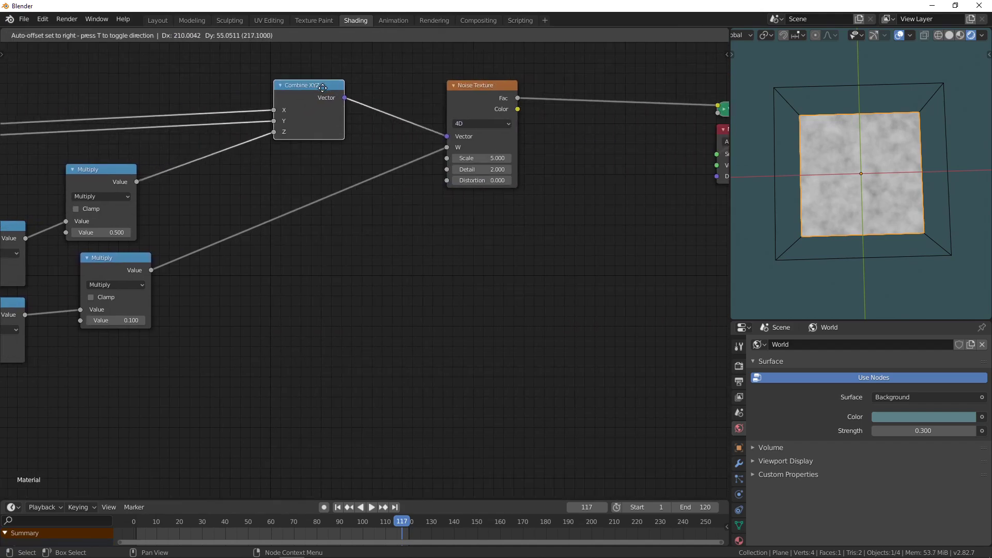
shift+right_drag(209, 136, 264, 322)
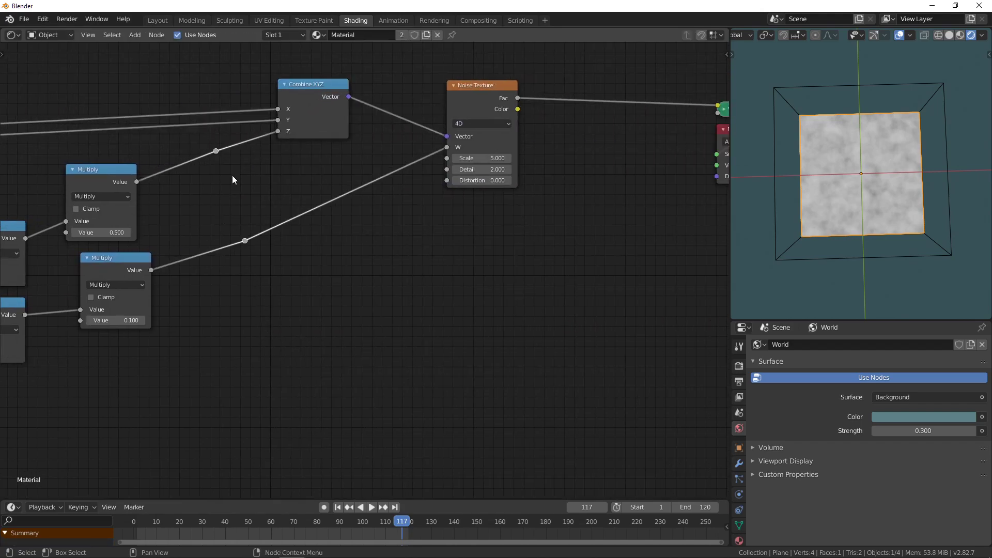
key(ctrl+z)
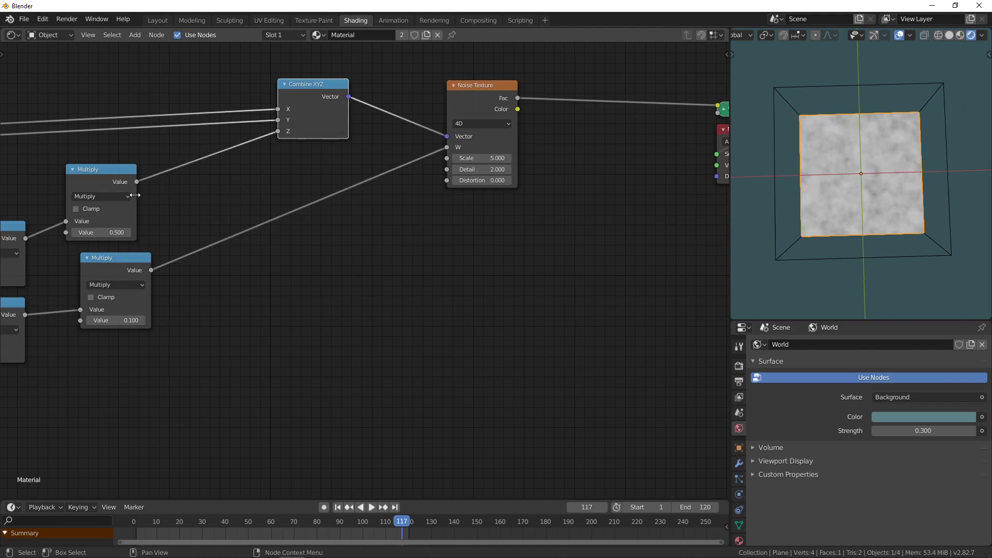
Duplicate a Multiply node, set the copy to Add and insert it between the Sine branch's Multiply and the Noise Texture's W input
click(97, 188)
key(shift+d)
click(358, 249)
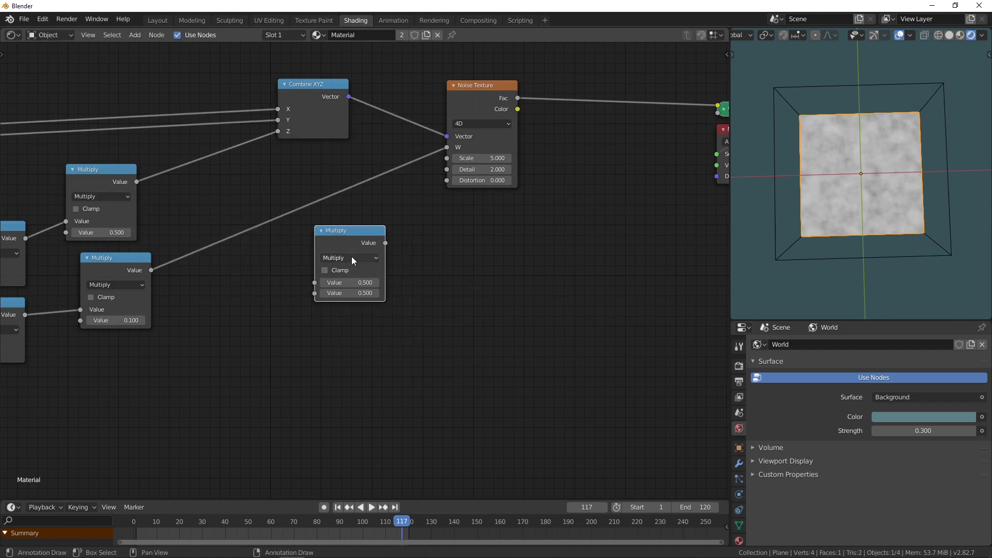
click(352, 257)
click(341, 294)
drag(341, 249, 294, 212)
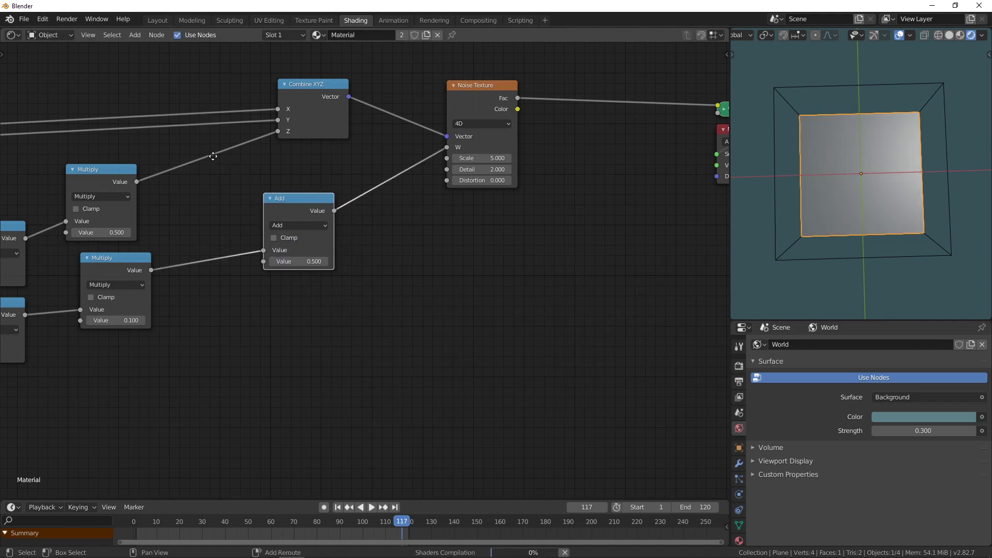
Insert a duplicate Add node before Combine XYZ's Z input, setting the added values to 2.1 for Z and 2.24 for W
key(shift+d)
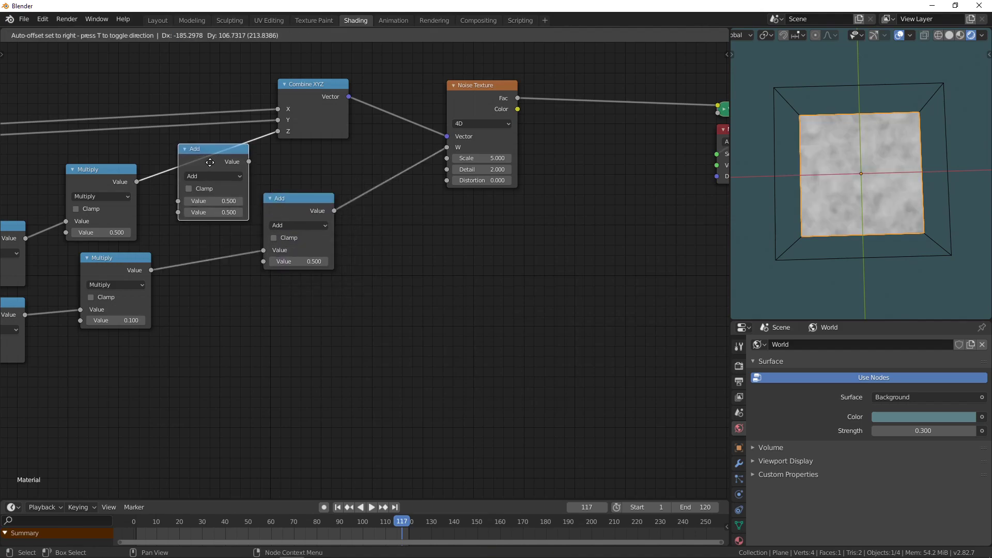
click(209, 156)
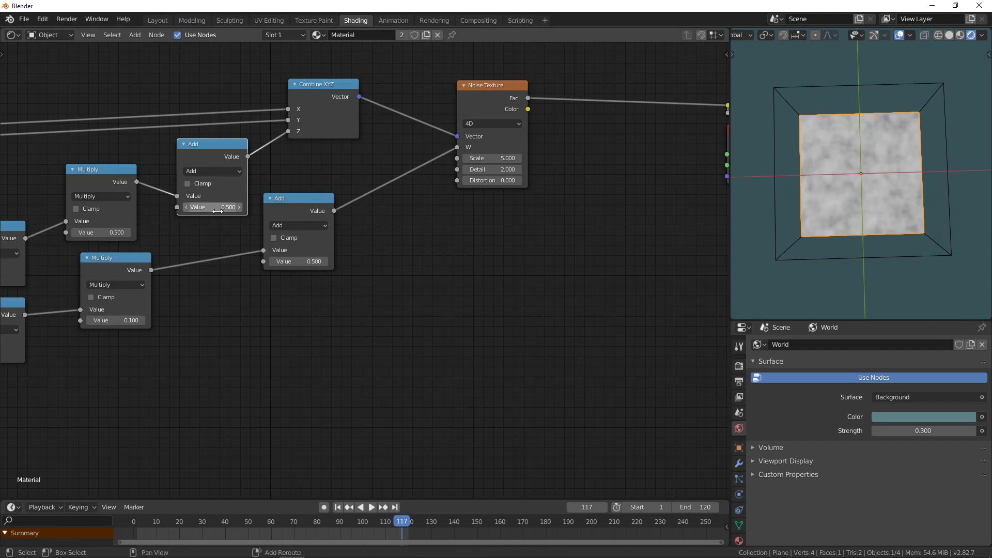
drag(212, 208, 298, 207)
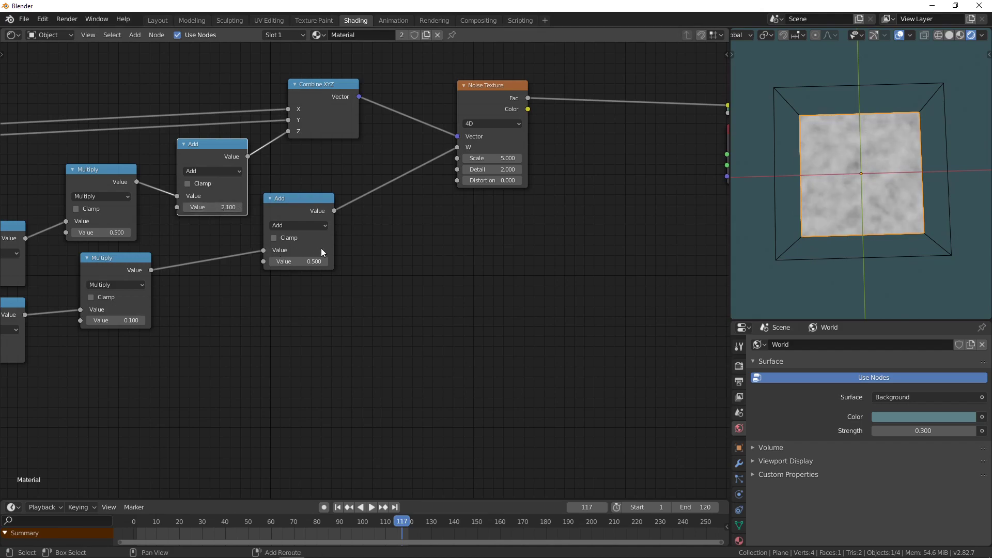
drag(312, 264, 417, 263)
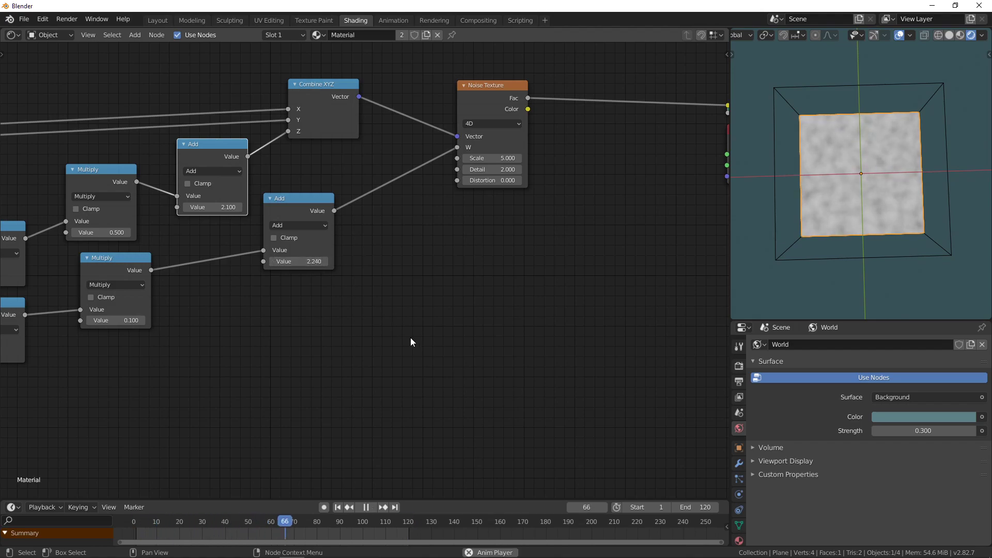
Set the multiplier of the Cosine branch's Multiply node to 0.1 and replay the animation
key(space)
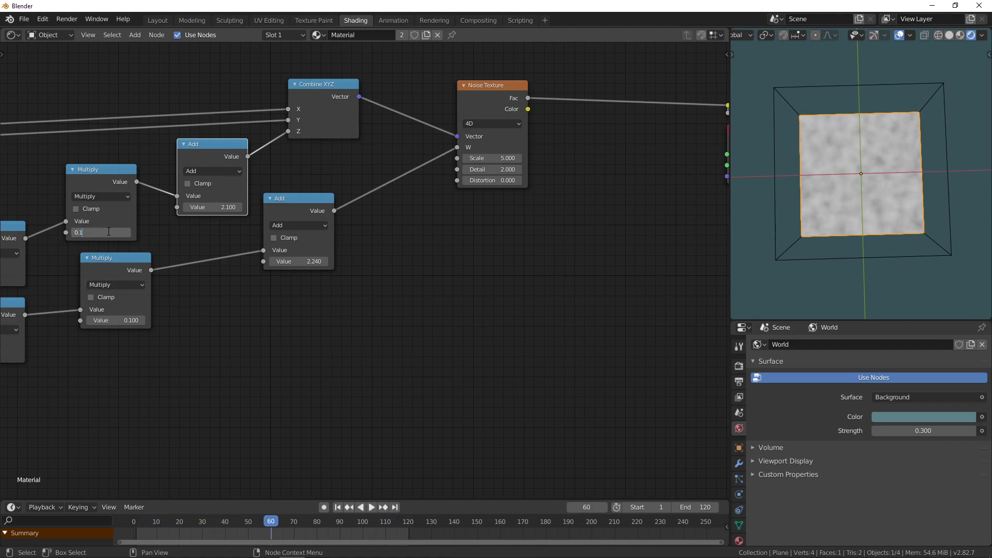
key(Return)
key(space)
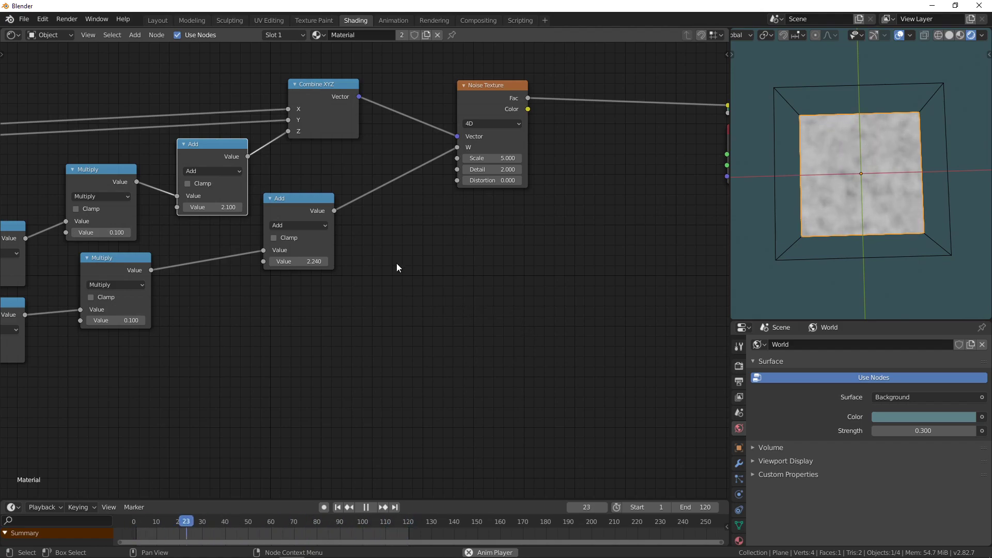
Switch the Noise Texture node to a Voronoi Texture while keeping its place in the node chain
scroll(384, 258, down, 3)
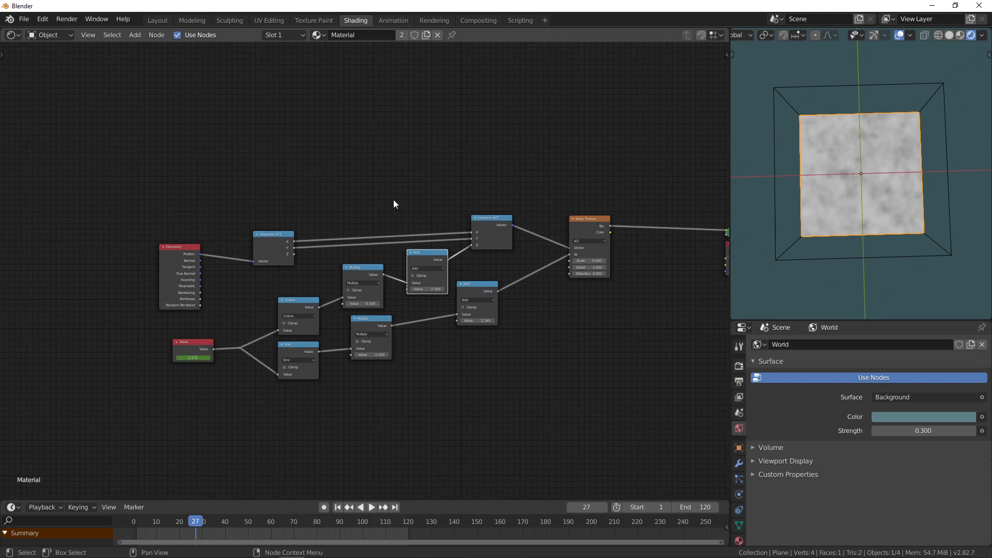
scroll(393, 218, down, 2)
scroll(411, 234, up, 3)
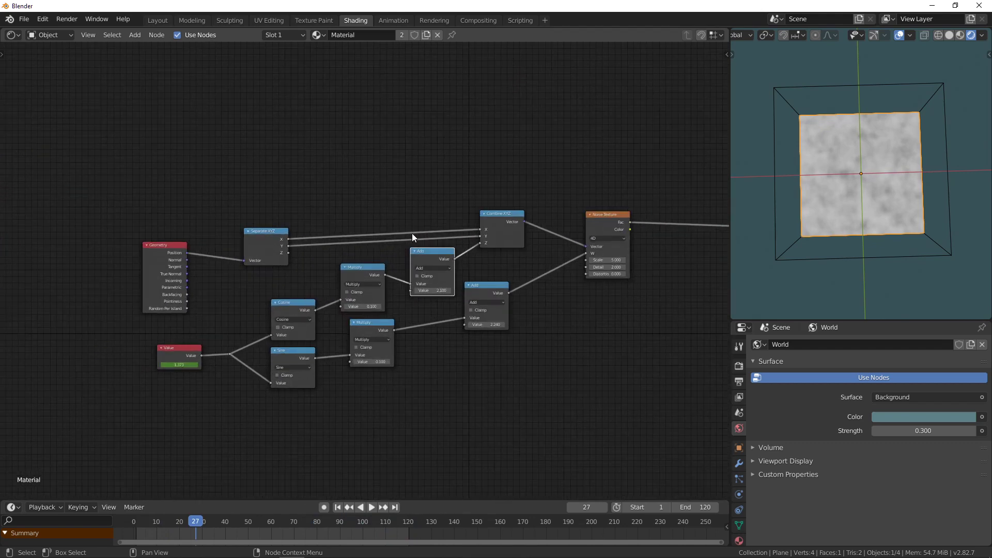
middle_drag(554, 184, 332, 137)
scroll(340, 138, up, 3)
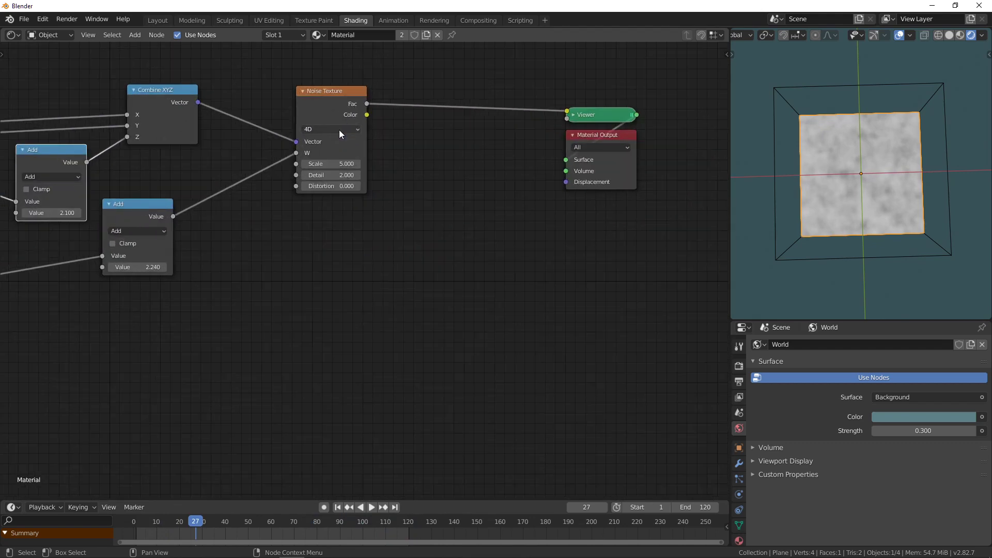
click(334, 98)
key(shift+s)
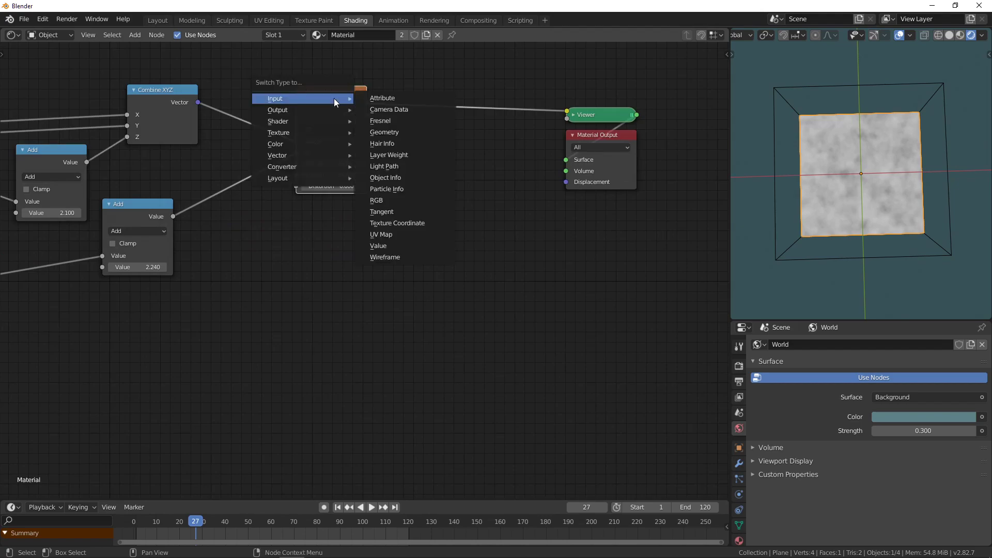
mouse_move(323, 123)
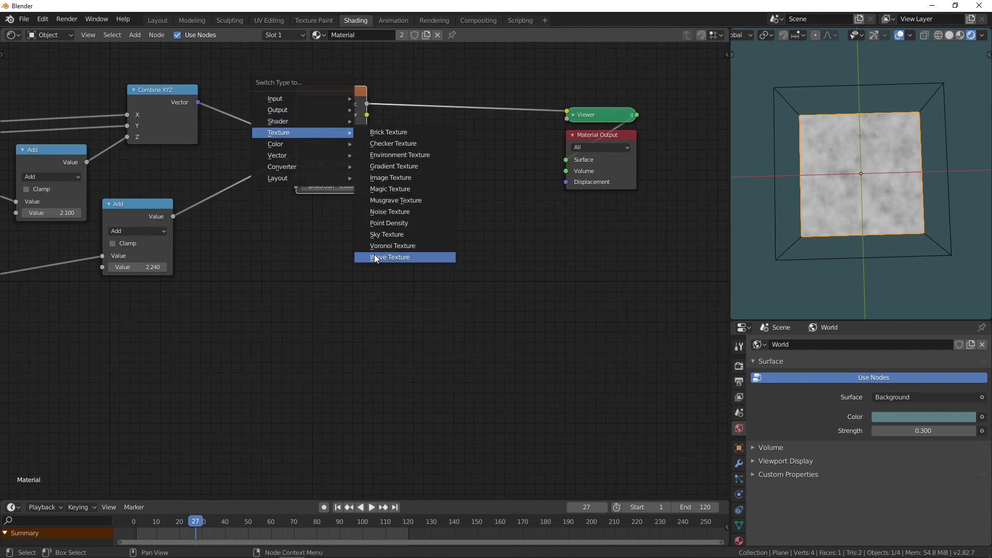
click(389, 245)
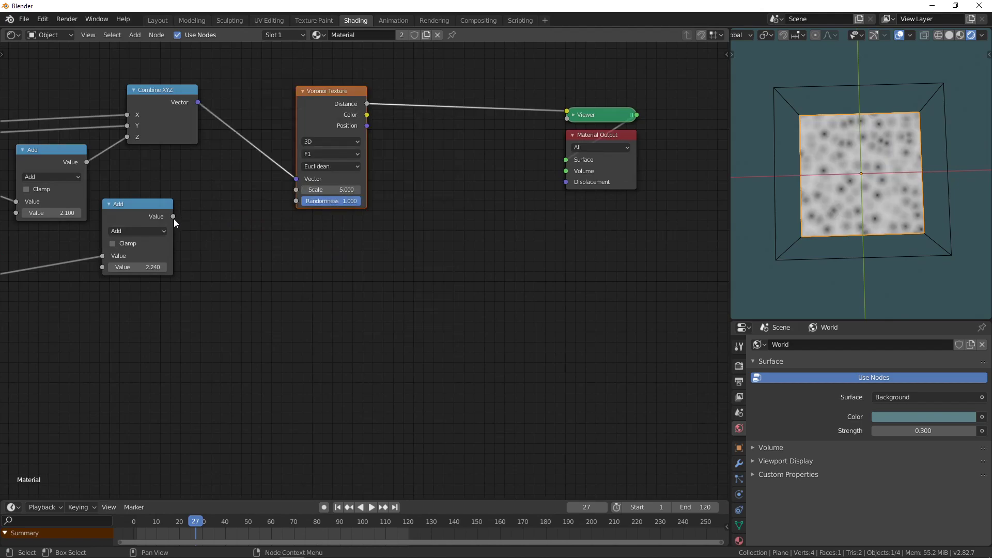
Set the Voronoi Texture to 4D and connect the Sine branch's Add output to its W input
click(347, 147)
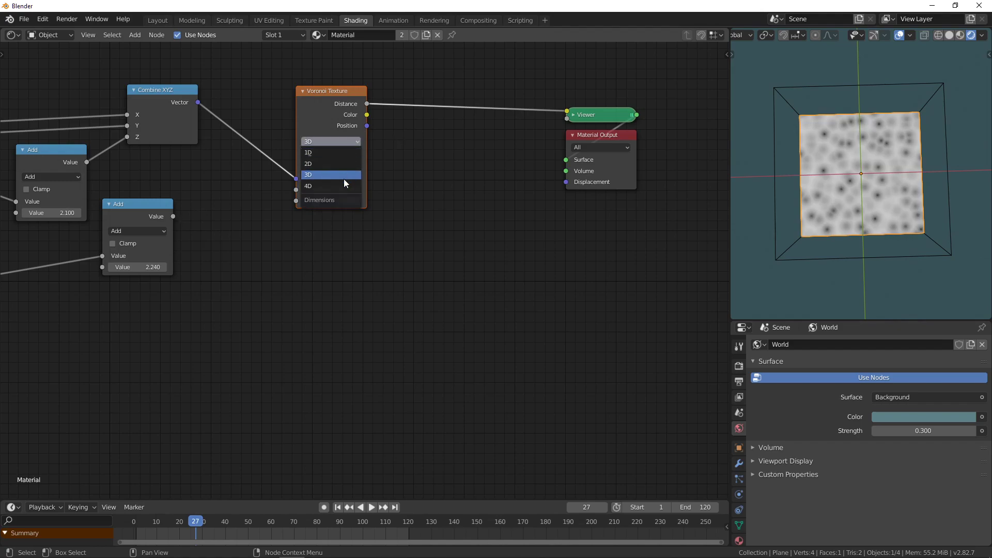
click(342, 184)
drag(296, 201, 172, 214)
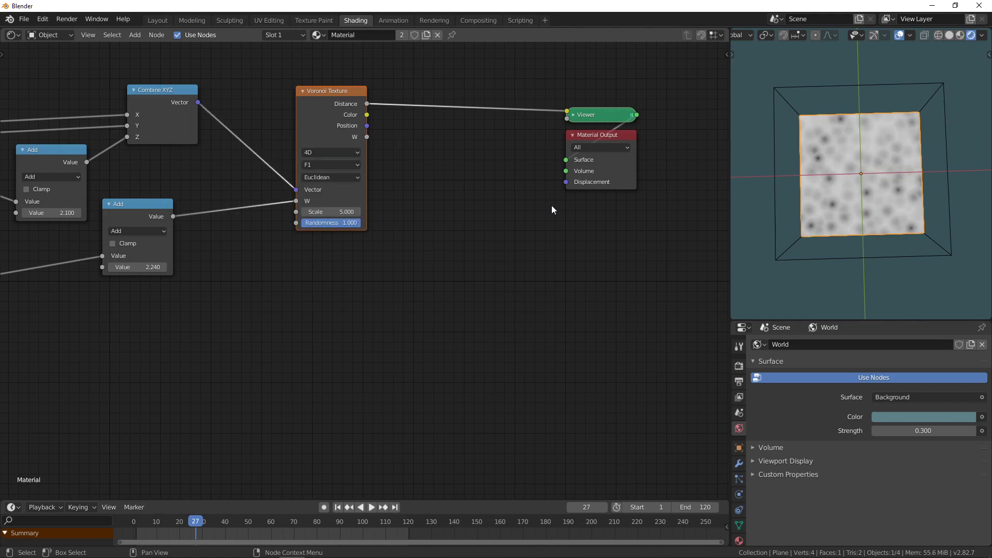
Play the animation, examine the moving Voronoi pattern on the plane from different angles and stop the playback
key(space)
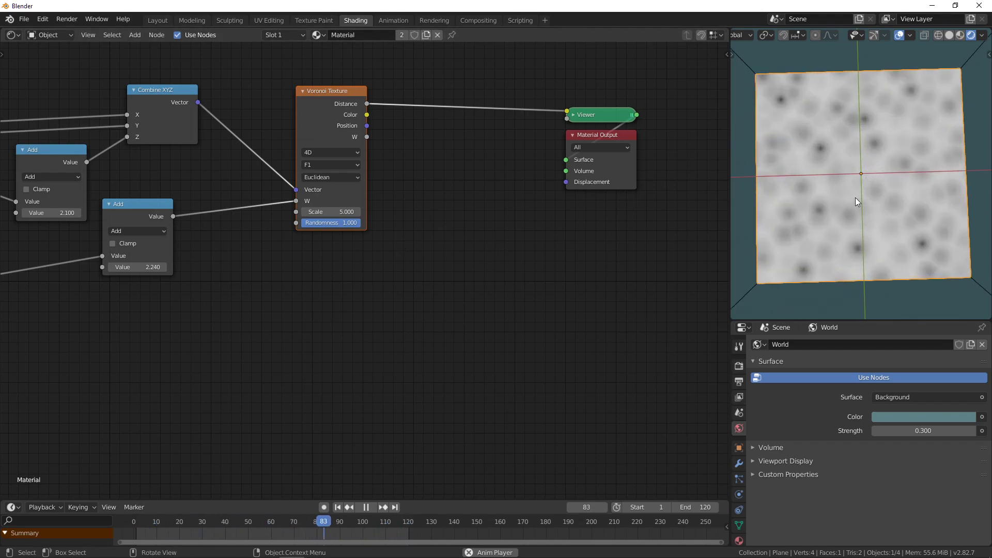
middle_drag(919, 178, 840, 100)
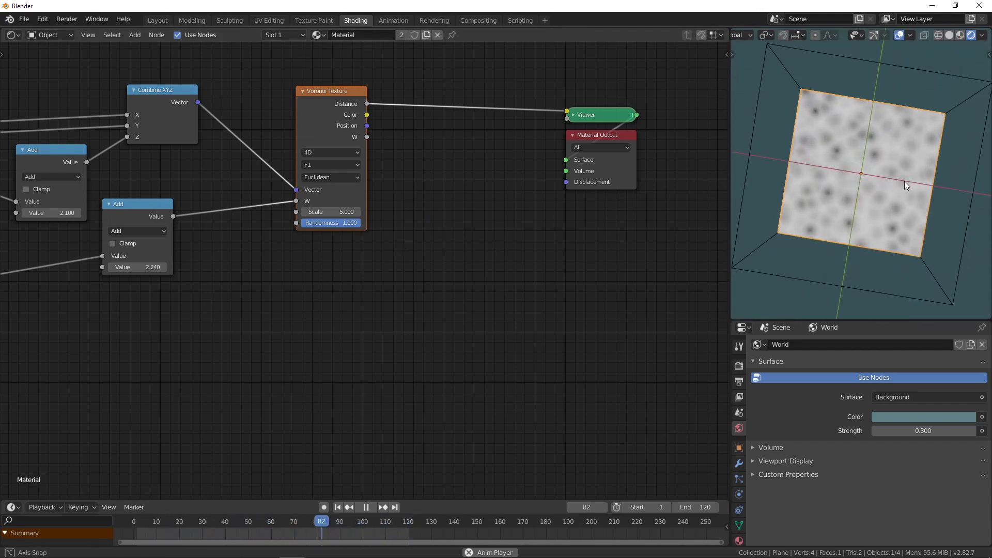
middle_drag(905, 184, 919, 188)
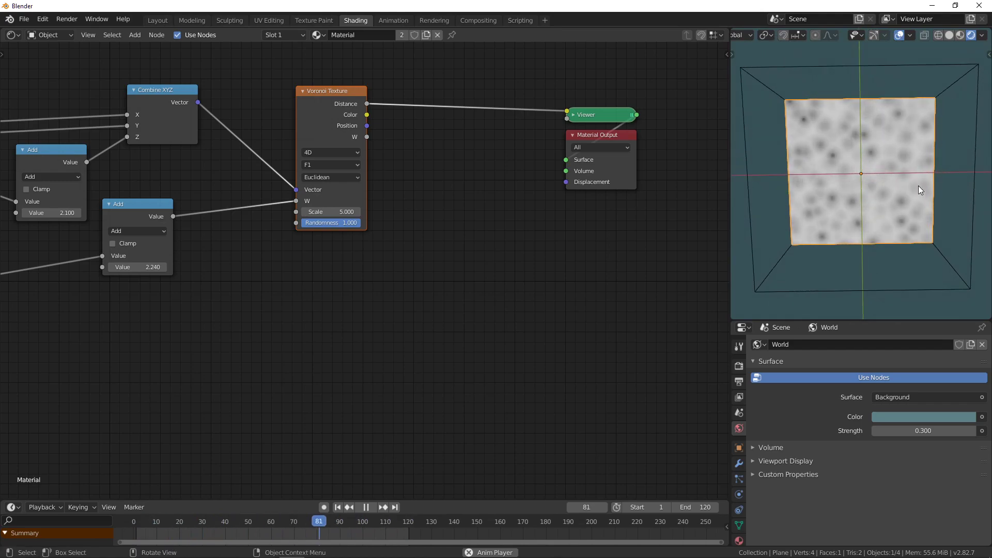
scroll(314, 218, up, 1)
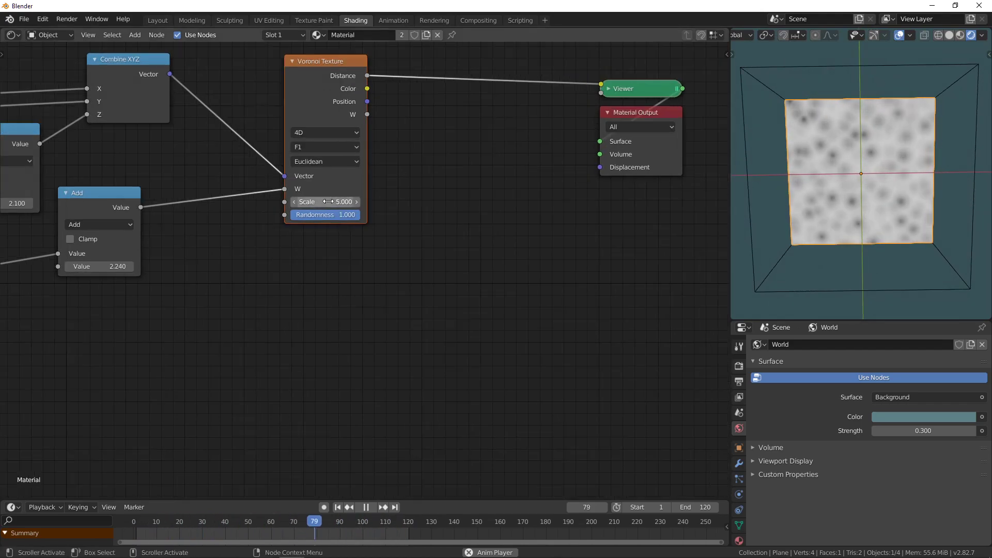
key(space)
Switch to File Explorer's Video's folder, watch the HexFlowersq0001-0120 clip in VLC and close it
key(alt+Tab)
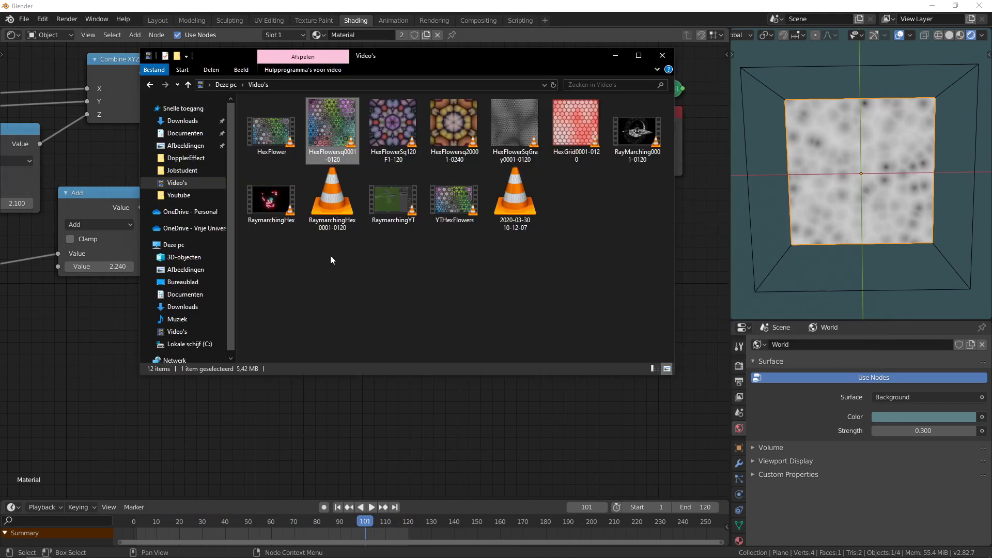
click(393, 274)
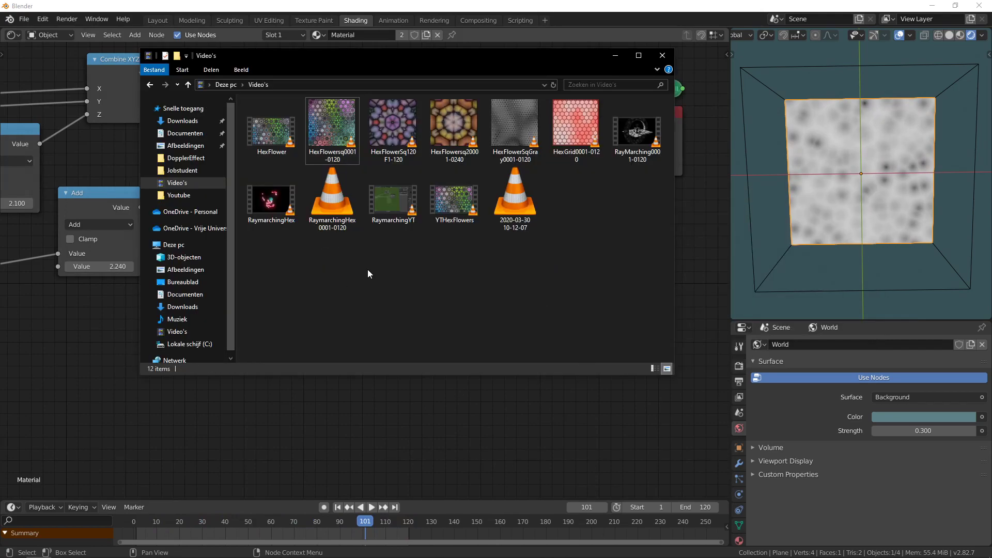
double_click(331, 129)
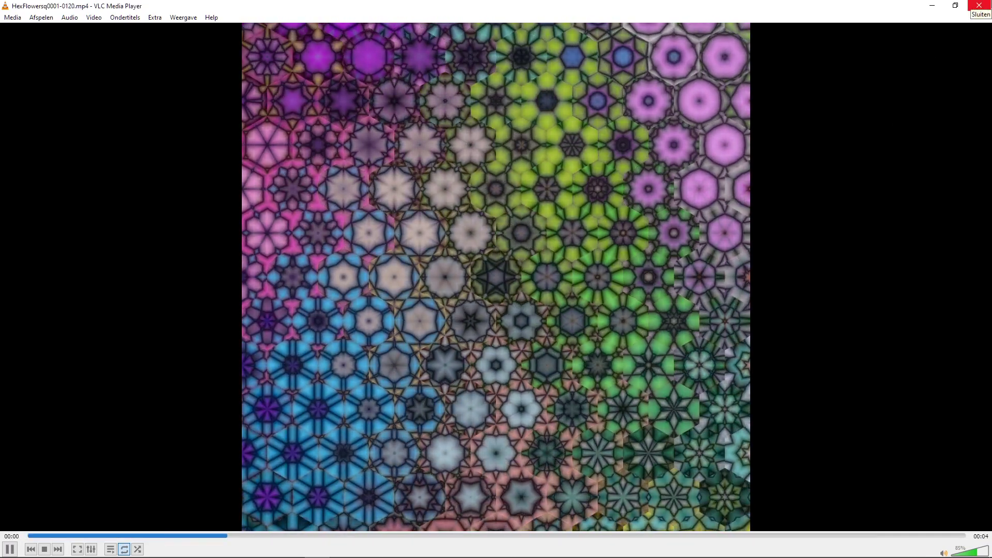
click(979, 5)
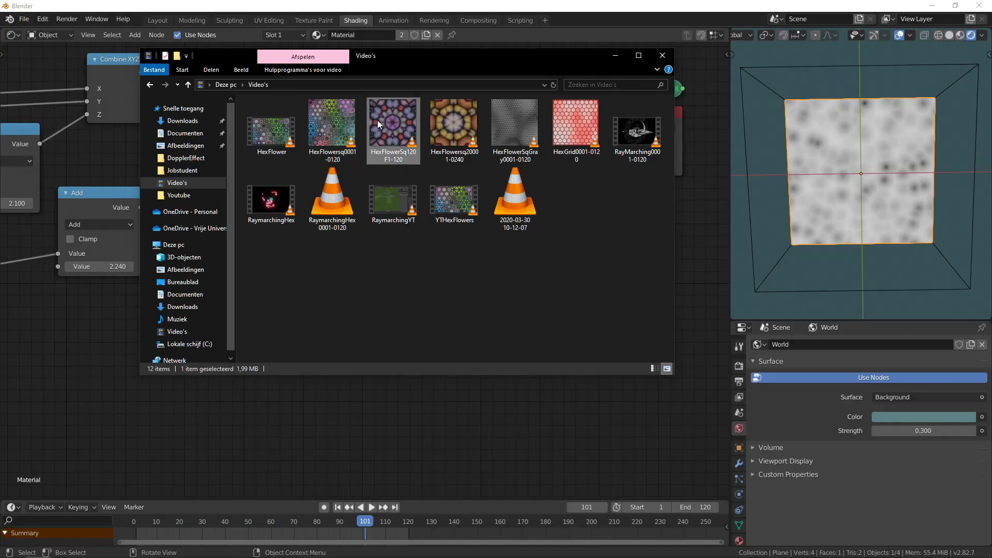
Watch the looping kaleidoscope clips HexFlowerSq120F1-120 and HexFlowersq20001-0240 from the Video's folder, closing each one after viewing
double_click(378, 120)
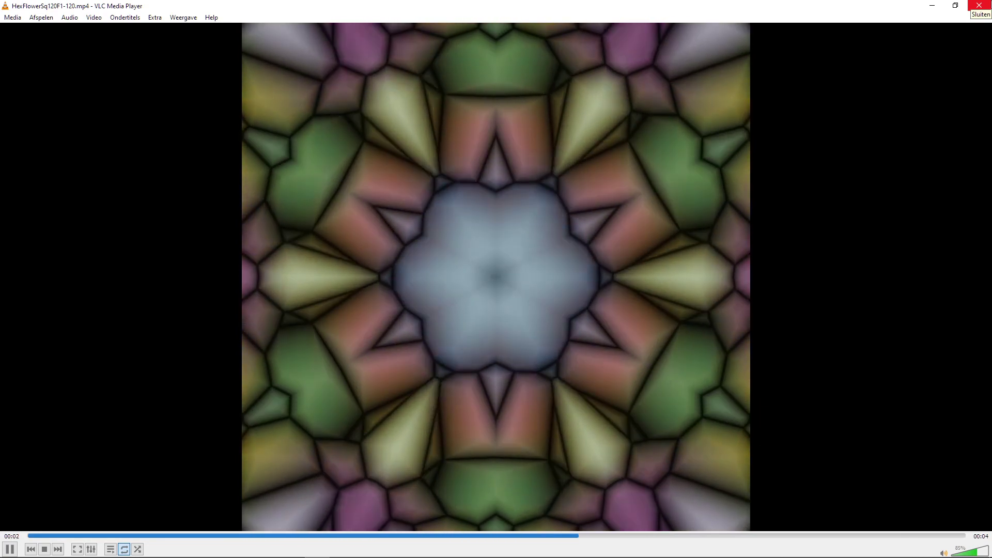
click(979, 5)
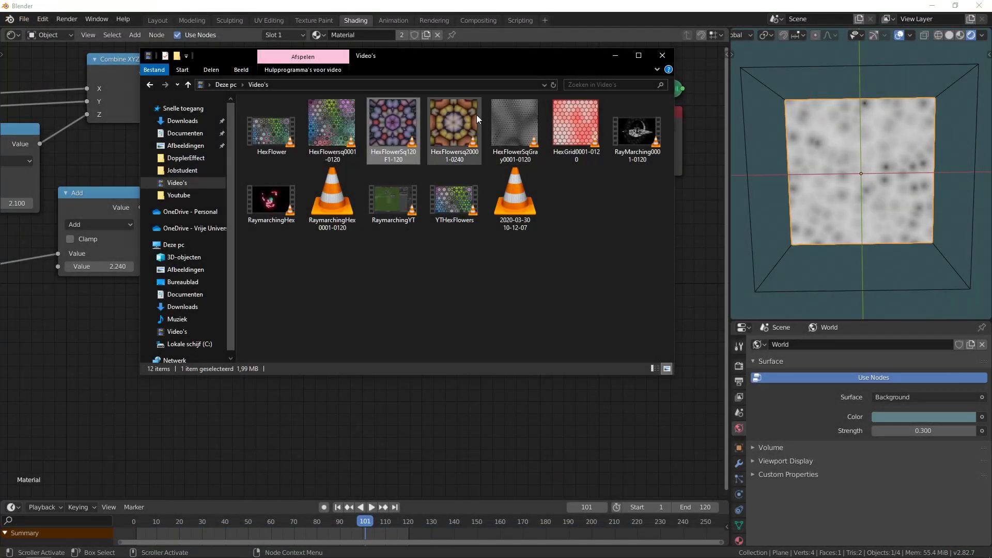
double_click(467, 115)
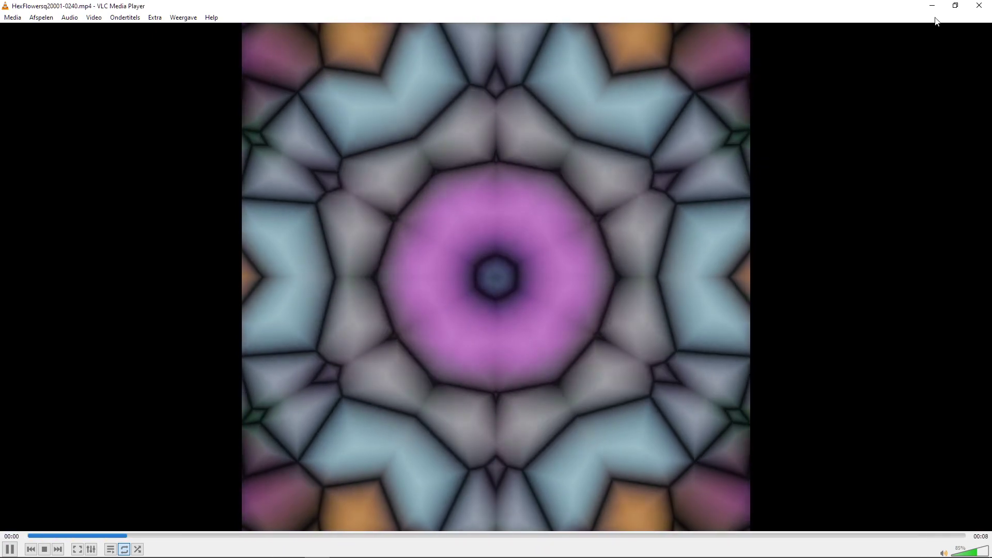
click(980, 6)
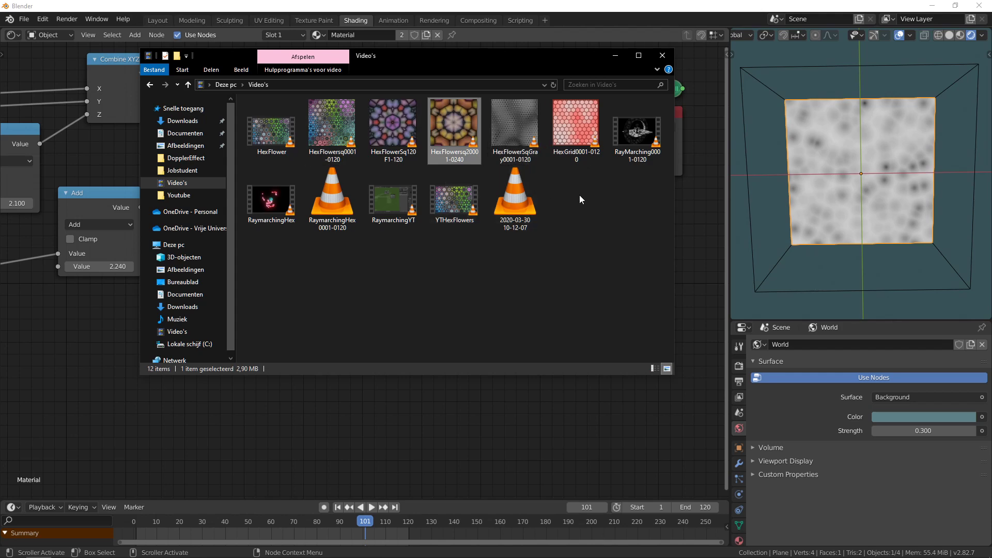
Watch the HexFlowerSqGray0001-0120 and HexGrid0001-0120 clips from the Video's folder, closing each one after viewing
double_click(510, 121)
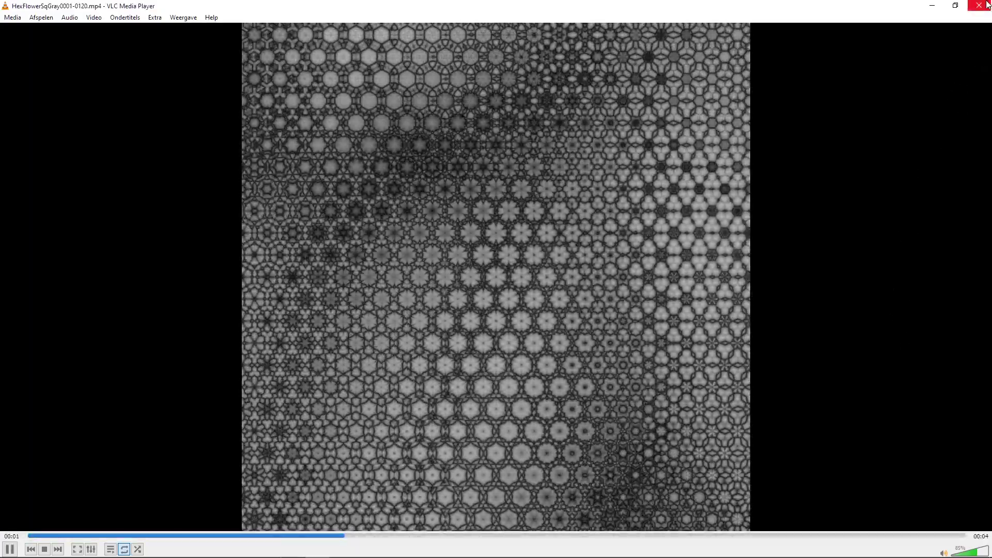
click(988, 5)
click(616, 203)
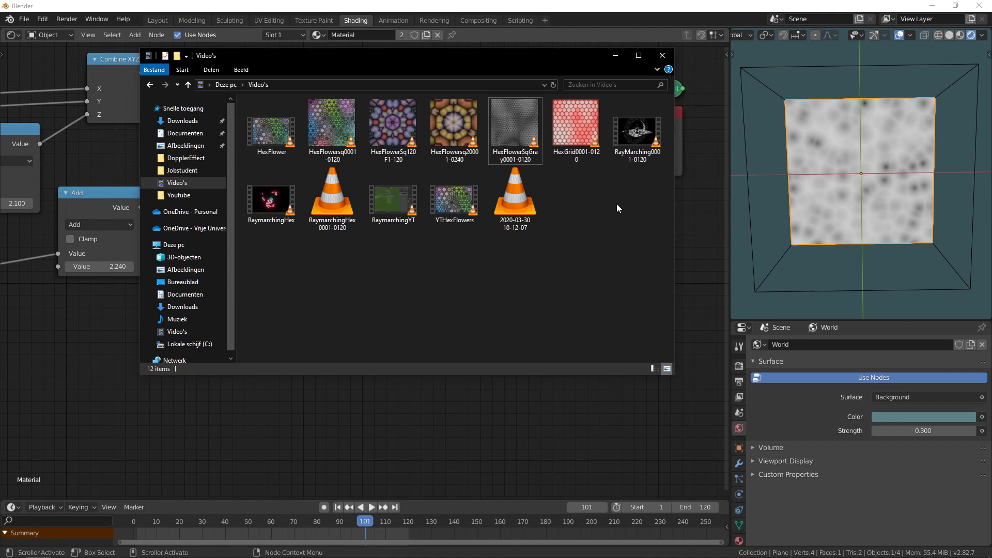
double_click(577, 125)
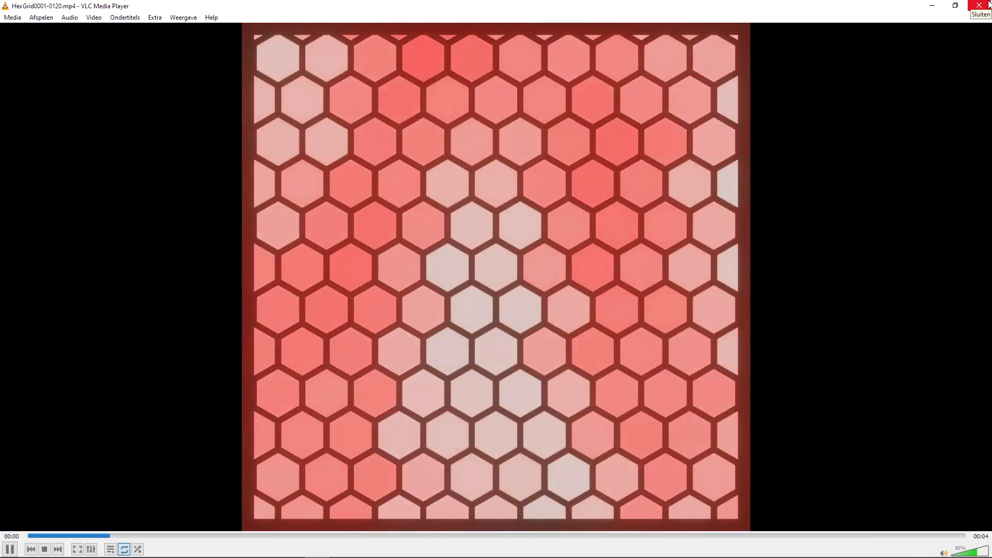
click(989, 5)
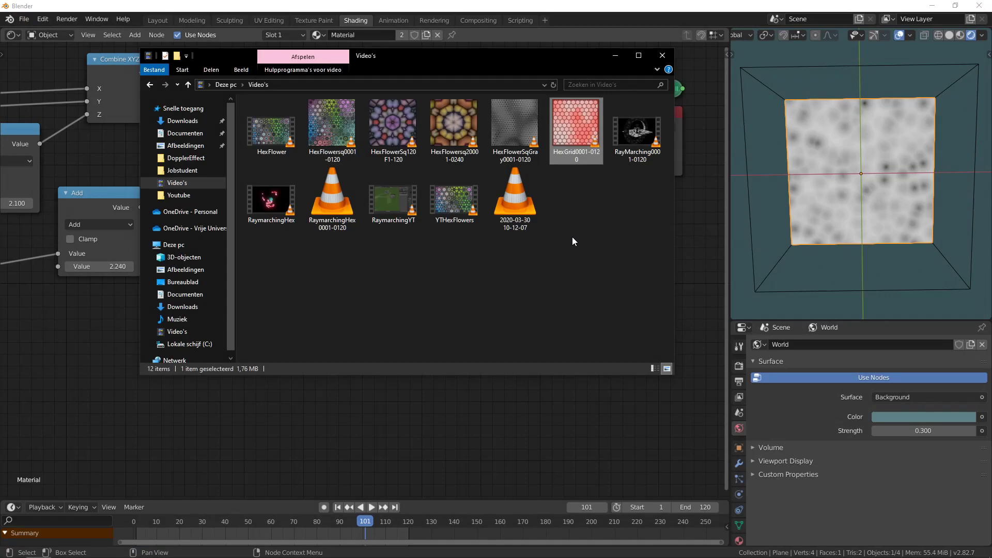
Return to the Video's folder and play the RaymarchingHex clip in VLC
click(542, 430)
key(alt+Tab)
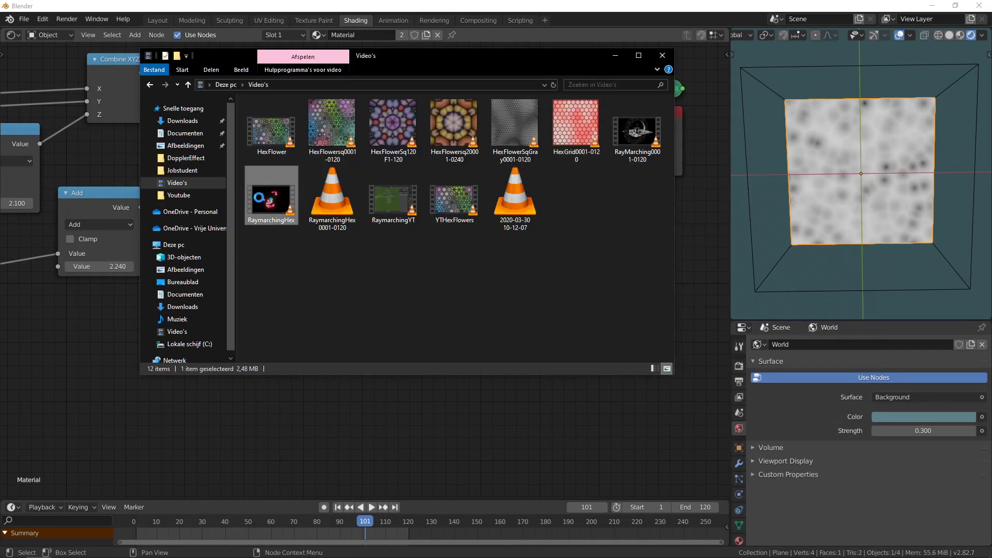
key(Return)
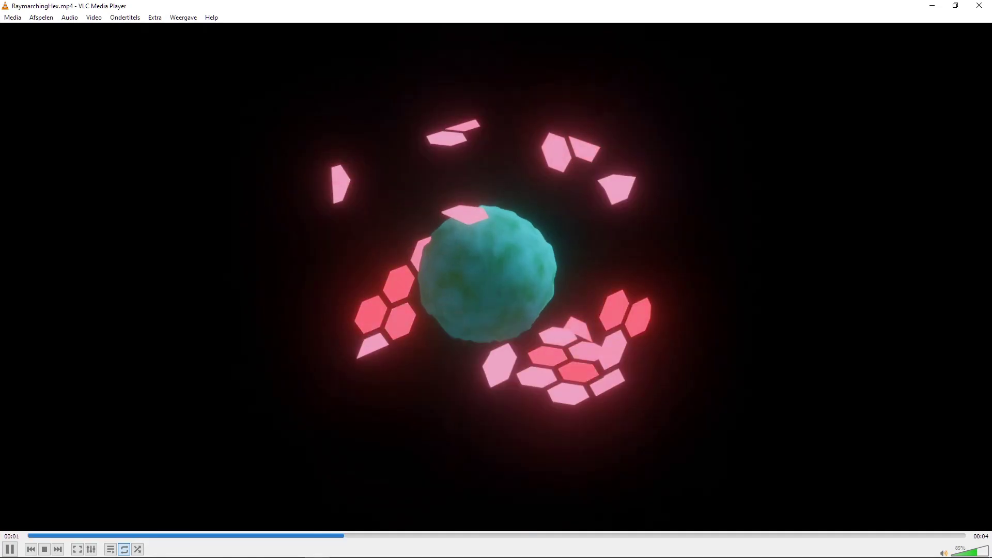